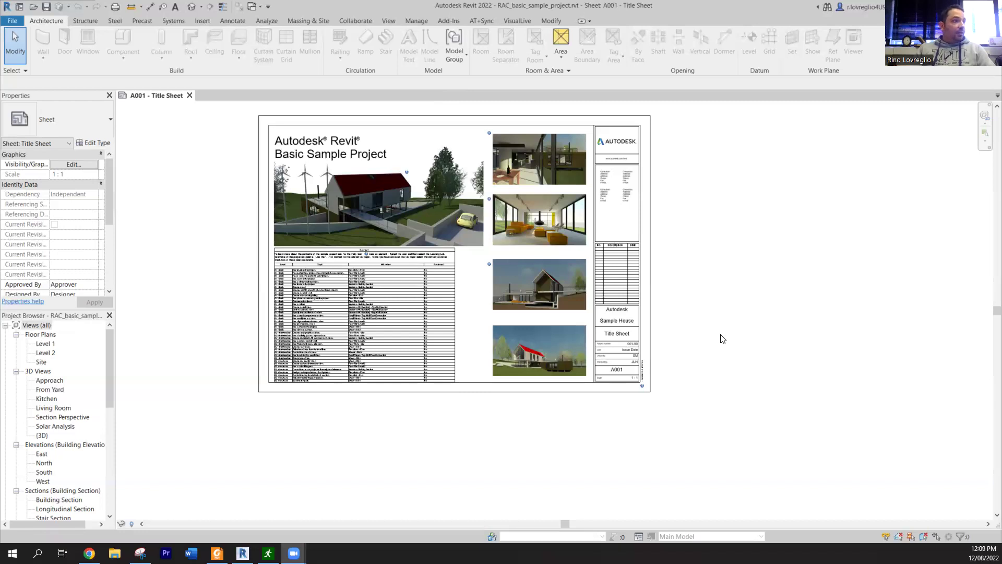
- Open the default 3D view of the sample project and frame the house in it
click(193, 10)
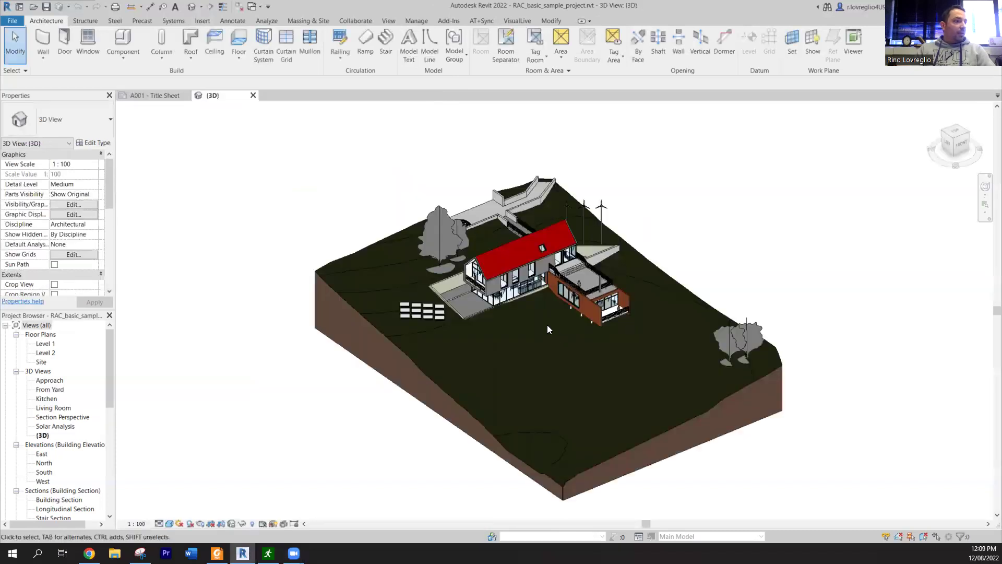
scroll(549, 326, up, 3)
middle_drag(549, 325, 556, 357)
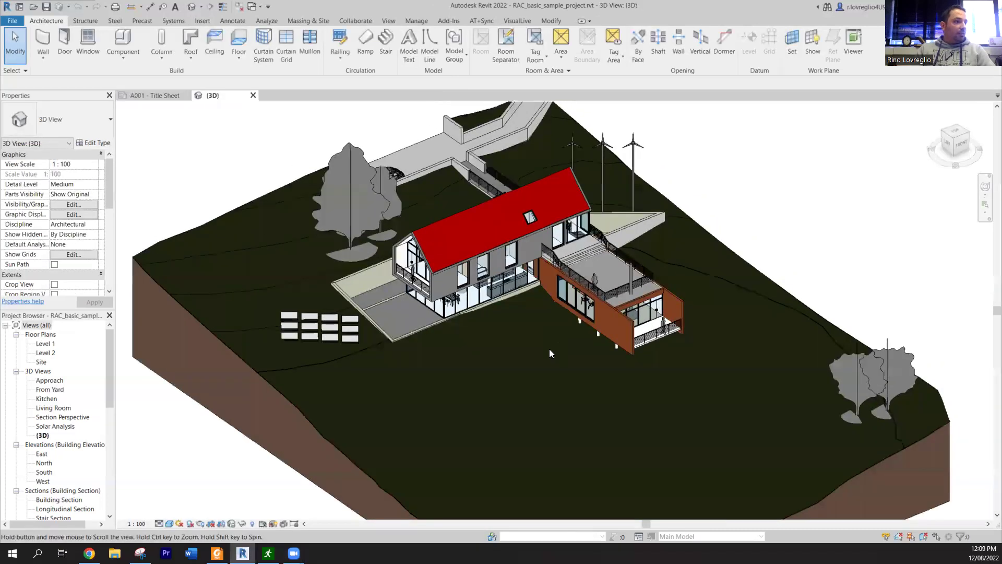
scroll(549, 349, up, 2)
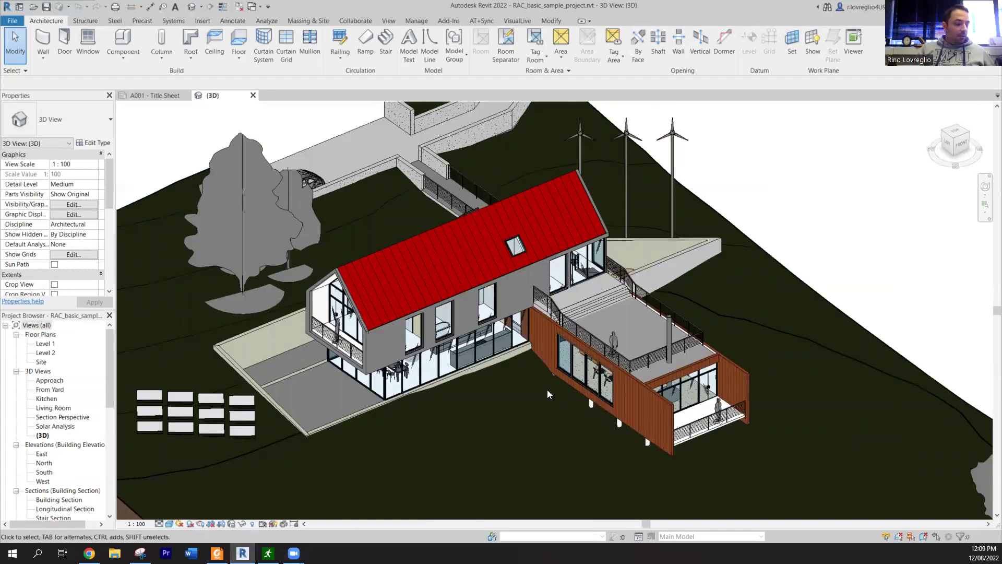
- Start an IFC export of the project and choose the Desktop as the location for the file
click(13, 22)
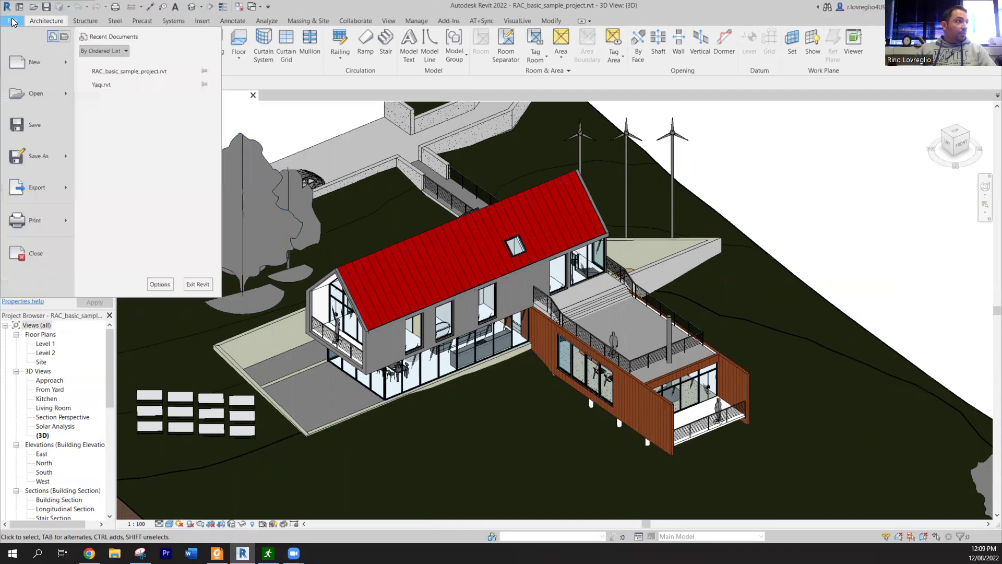
mouse_move(54, 204)
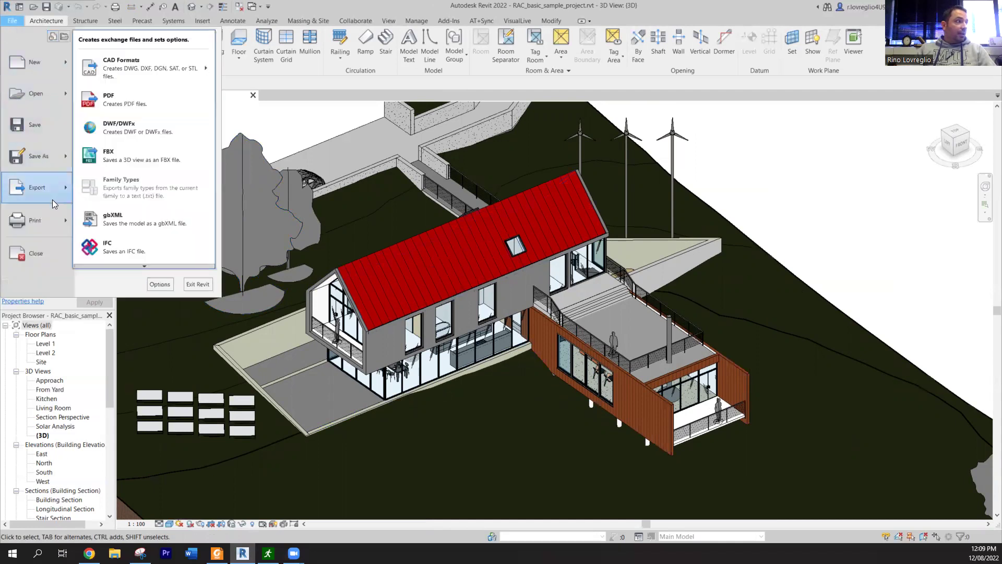
click(114, 237)
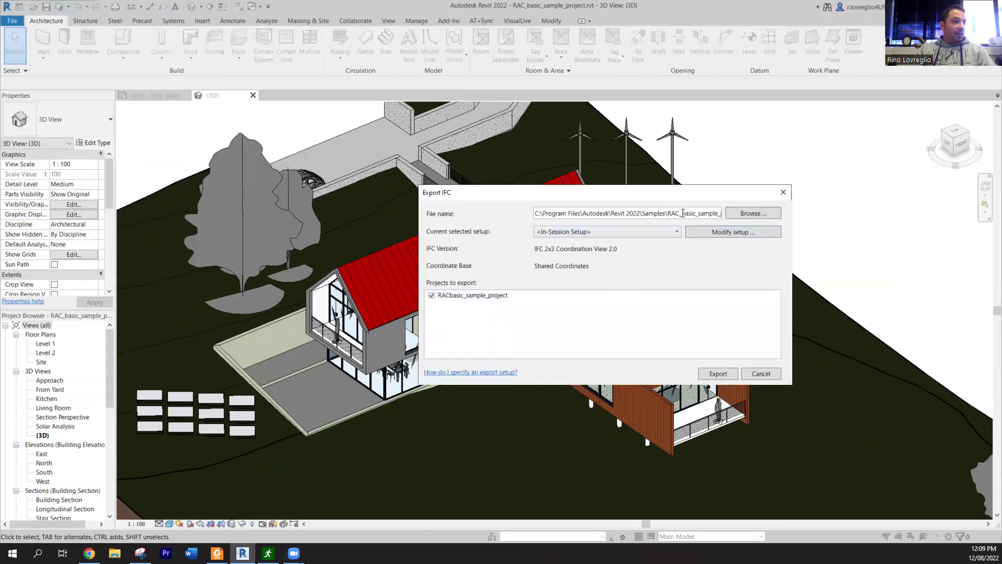
click(763, 215)
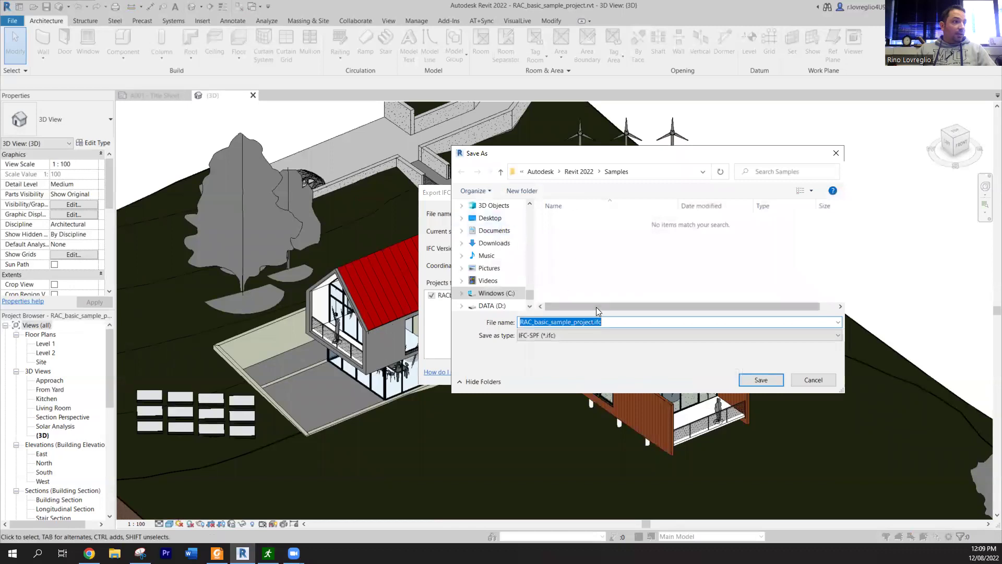
click(493, 219)
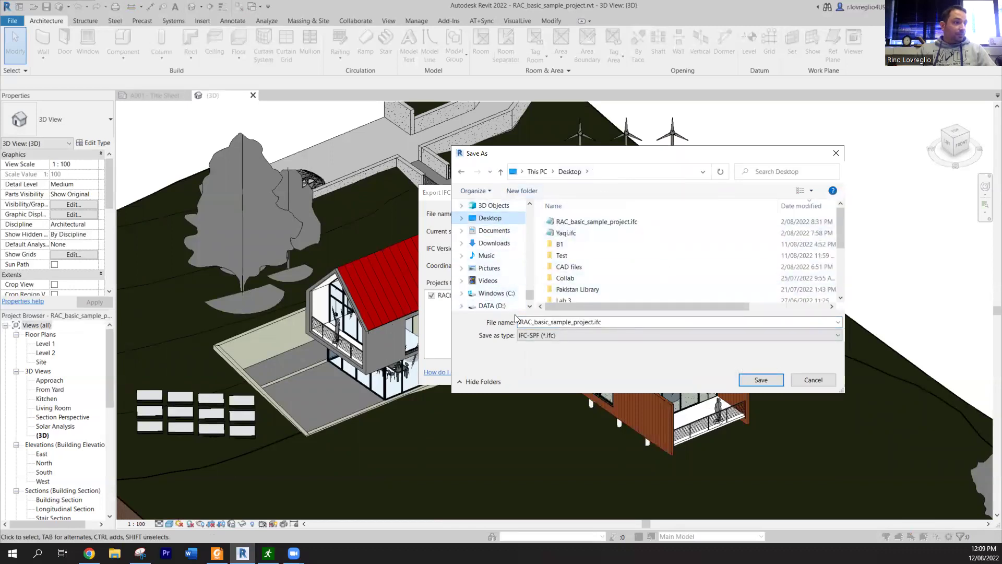
- Create a Desktop folder named BIM to Pathfinder and export the project into it as RAC_basic_sample_project.ifc
click(523, 191)
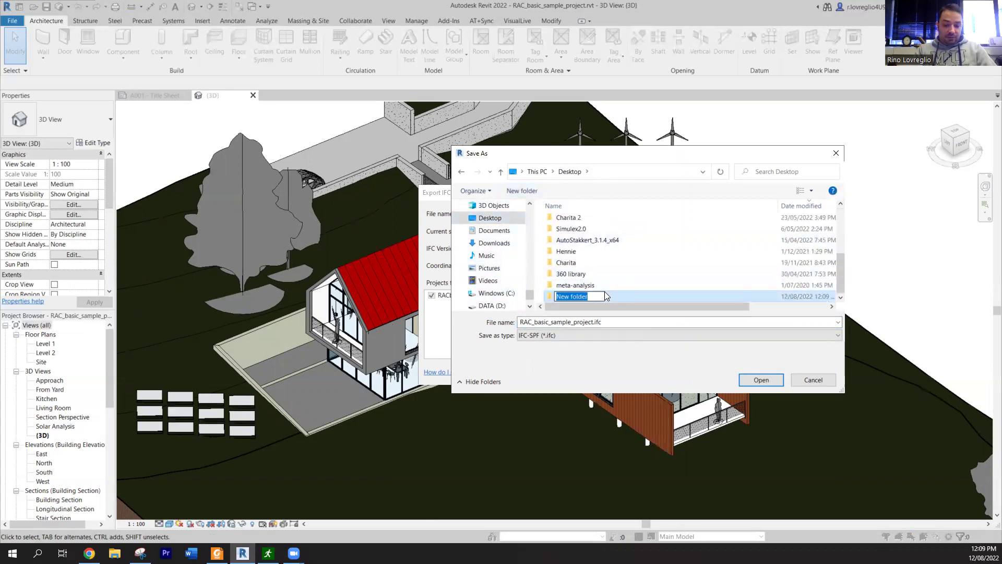
key(BackSpace)
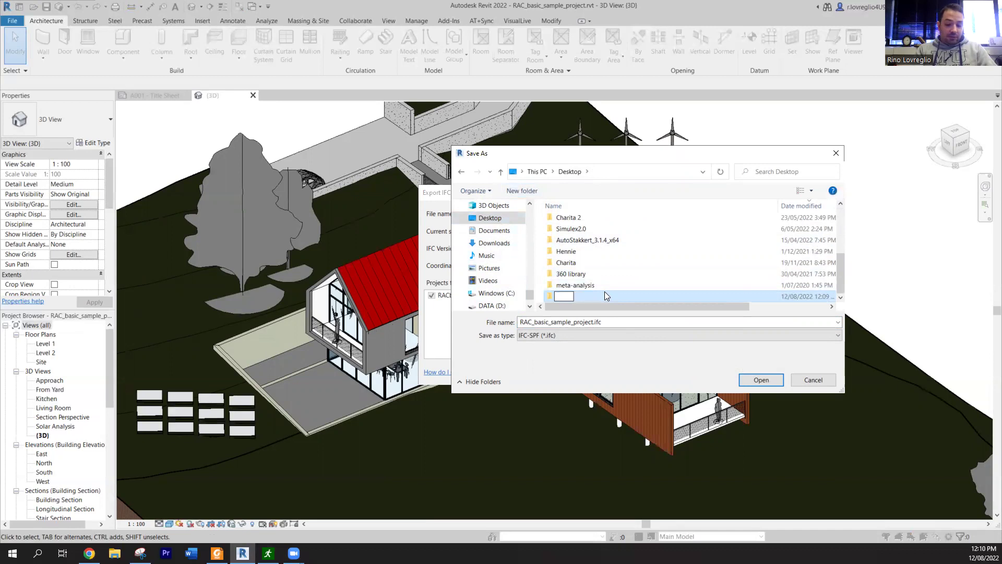
text(BIM to P)
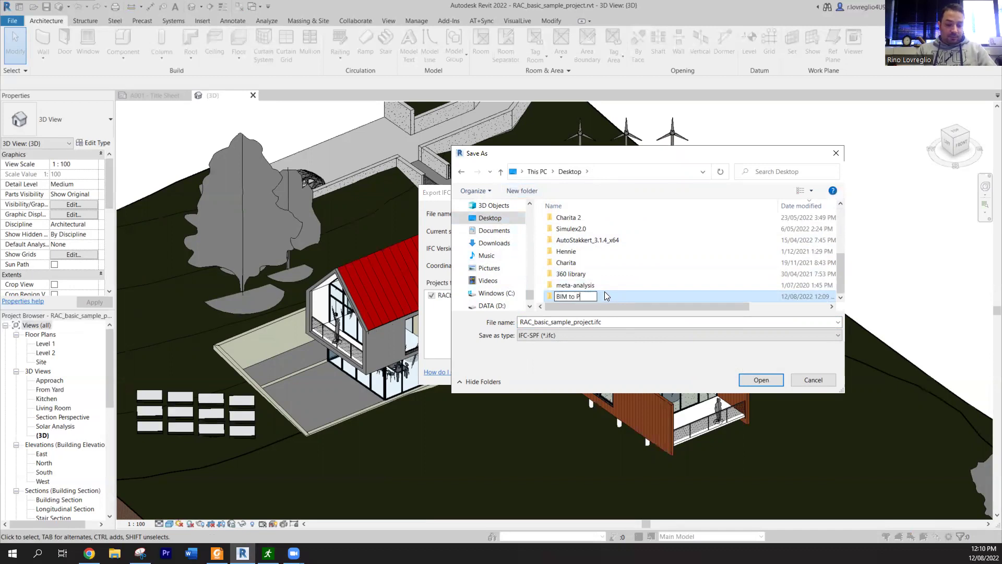
text(athfinder)
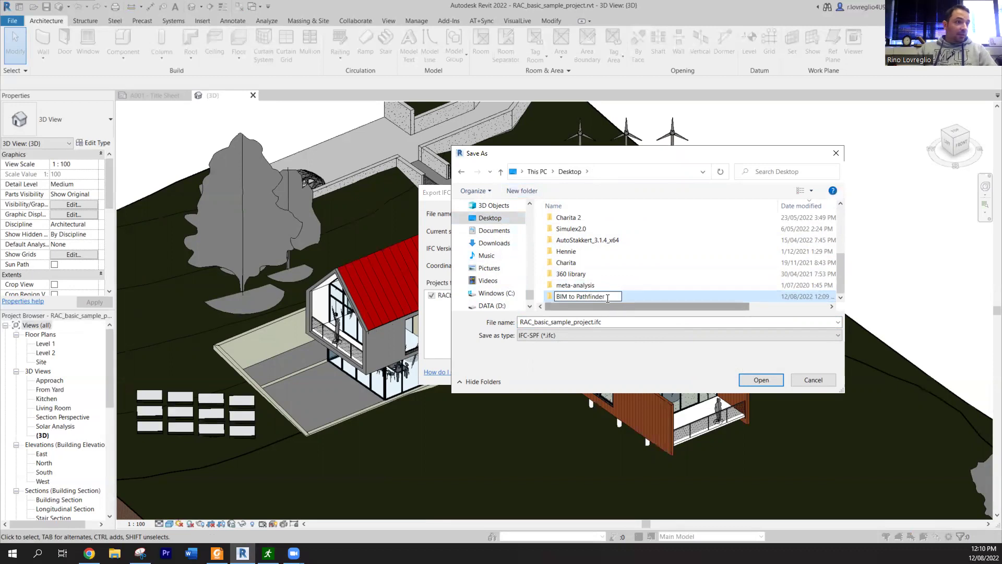
key(Return)
double_click(627, 297)
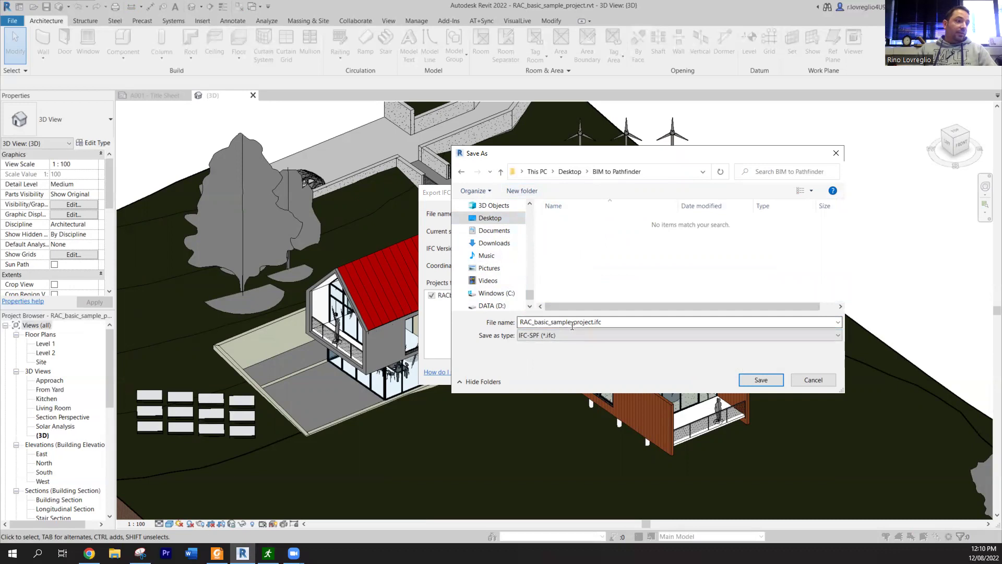
click(756, 381)
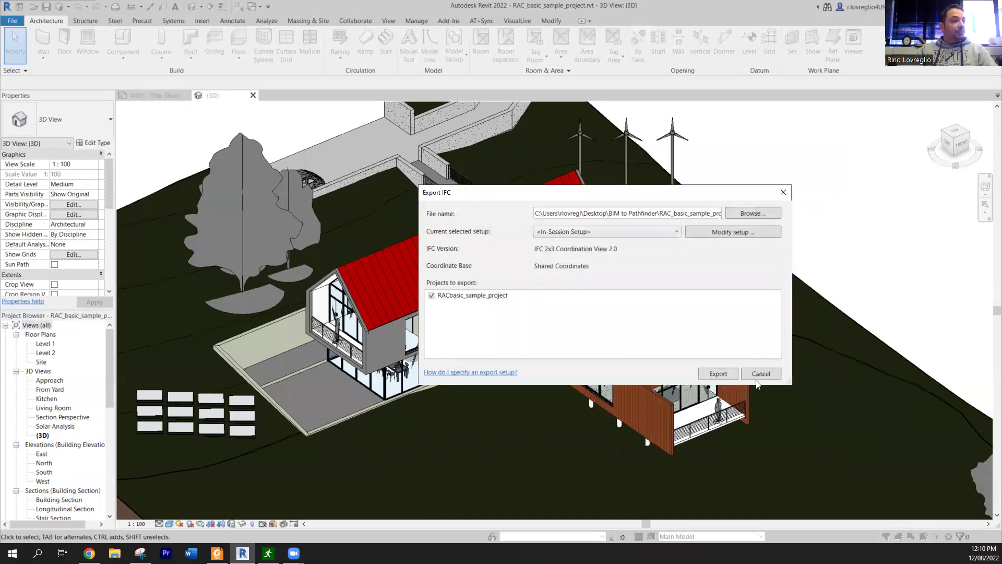
click(719, 372)
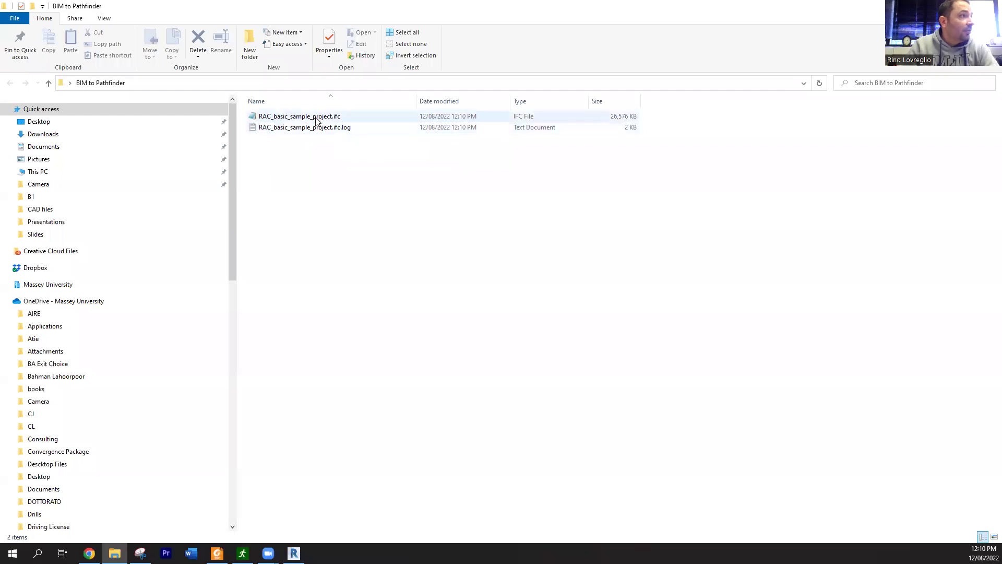
- Open the exported RAC_basic_sample_project.ifc in Notepad++, look through its text content and close the editor
right_click(316, 120)
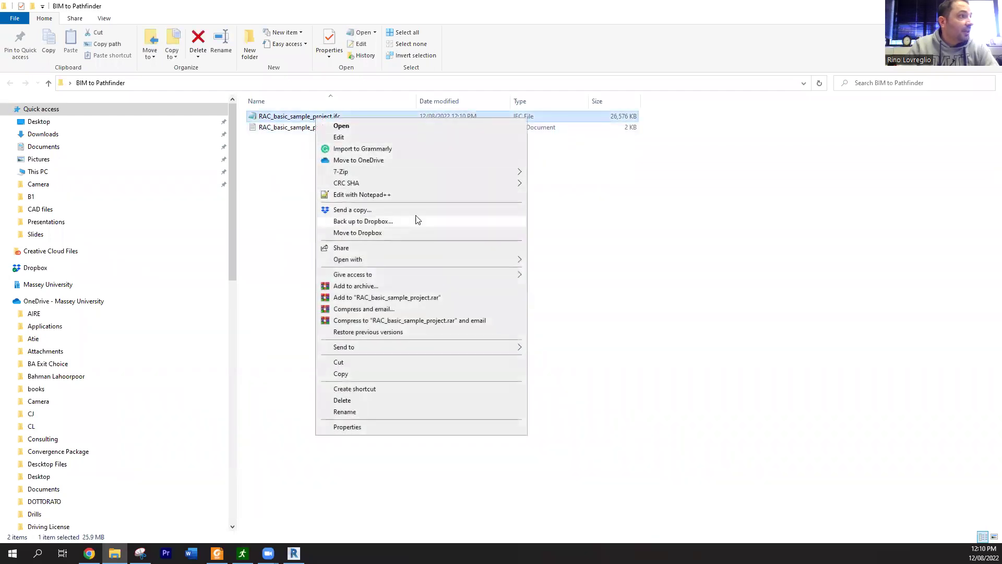
click(423, 199)
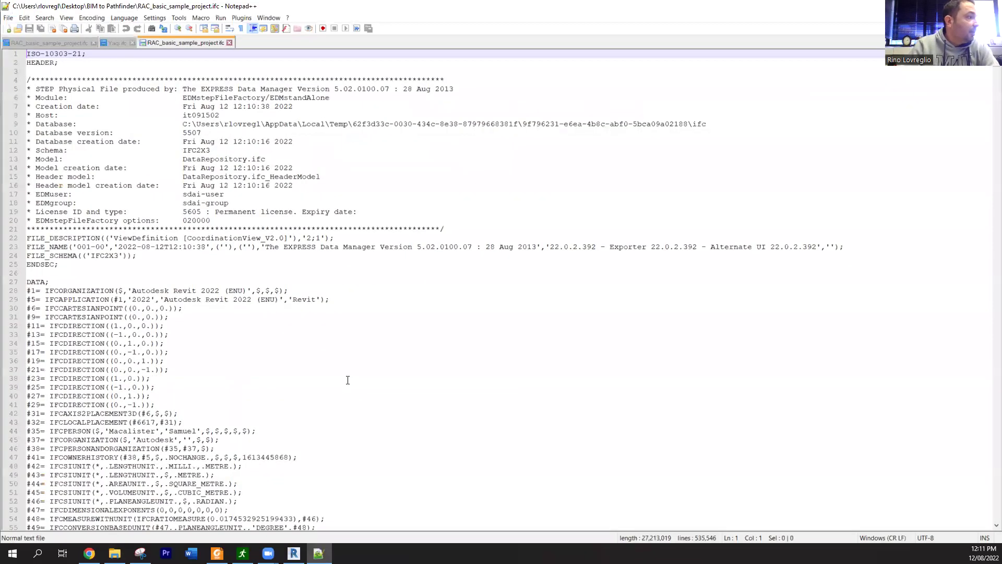
scroll(348, 380, down, 18)
scroll(348, 379, down, 20)
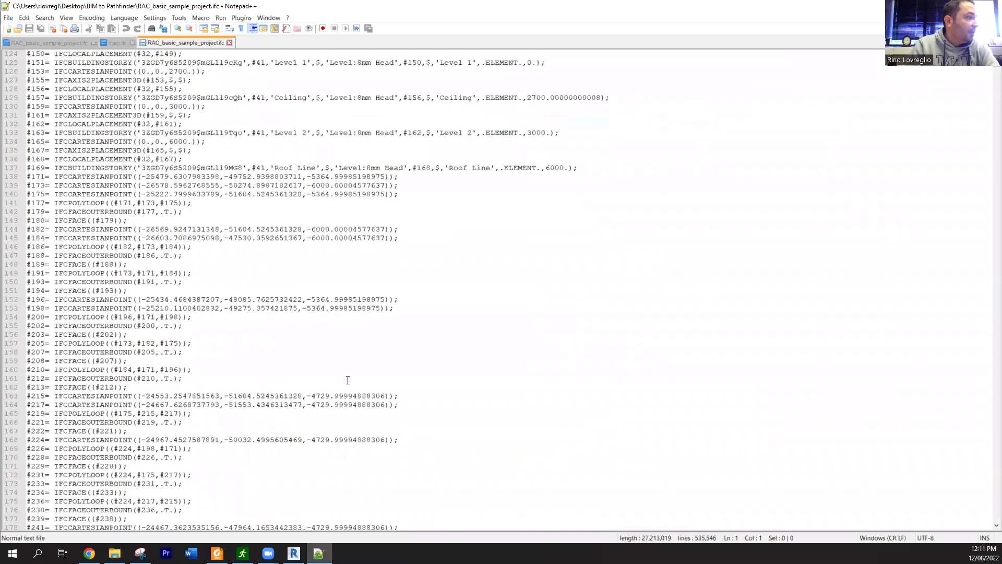
scroll(348, 379, down, 20)
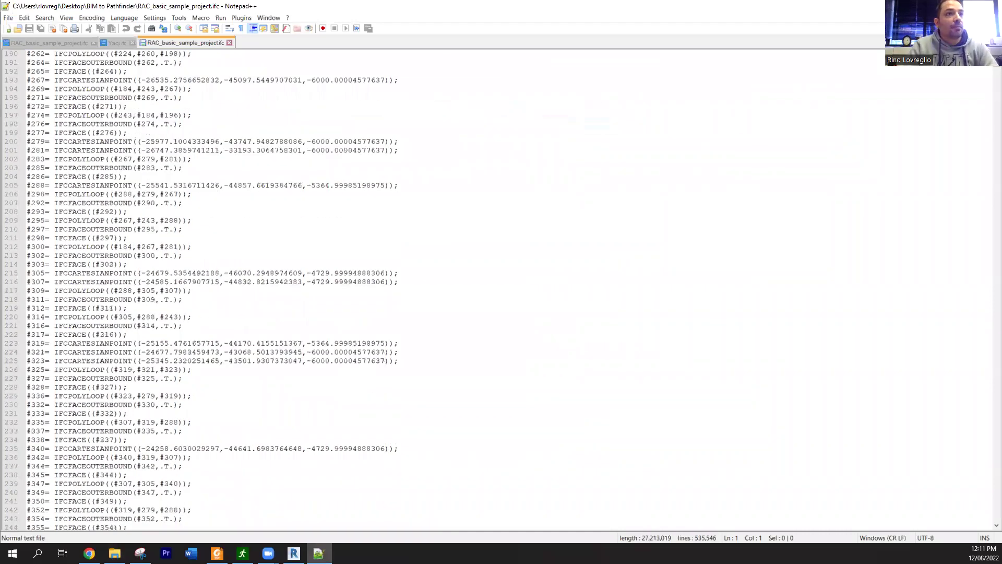
key(alt+F4)
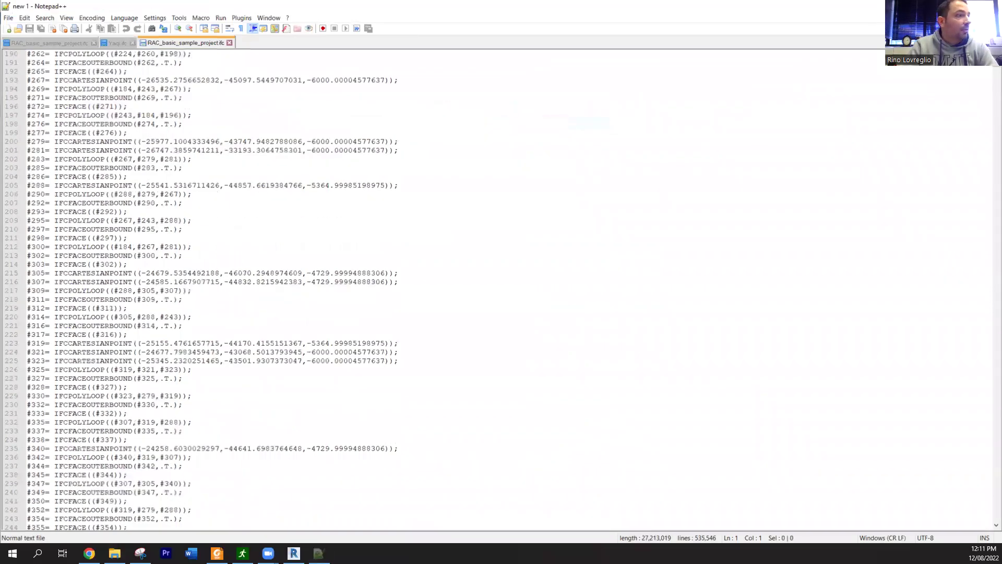
- Switch to Pathfinder and choose RAC_basic_sample_project.ifc from the Desktop folder BIM to Pathfinder for import
key(alt+Tab)
click(243, 553)
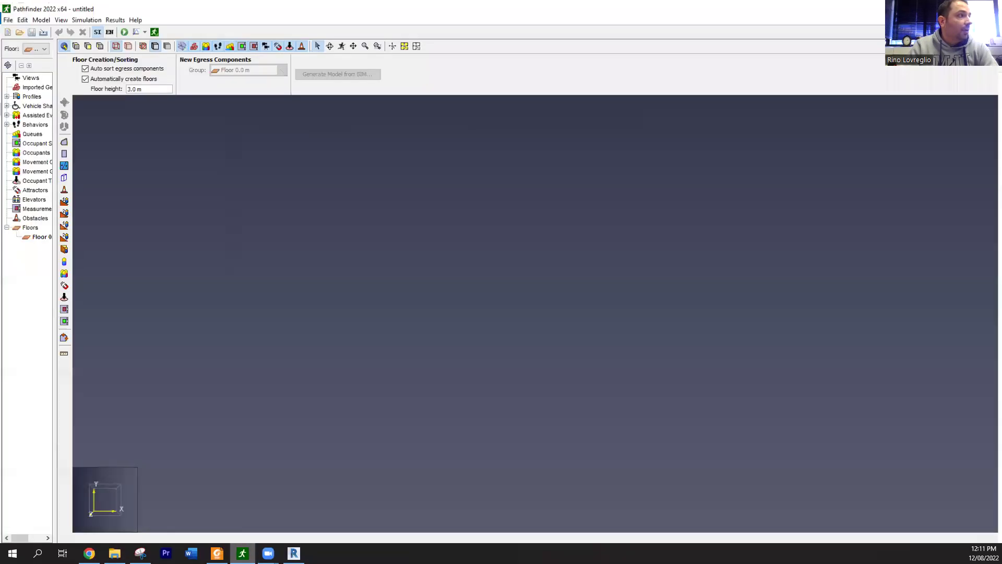
click(6, 18)
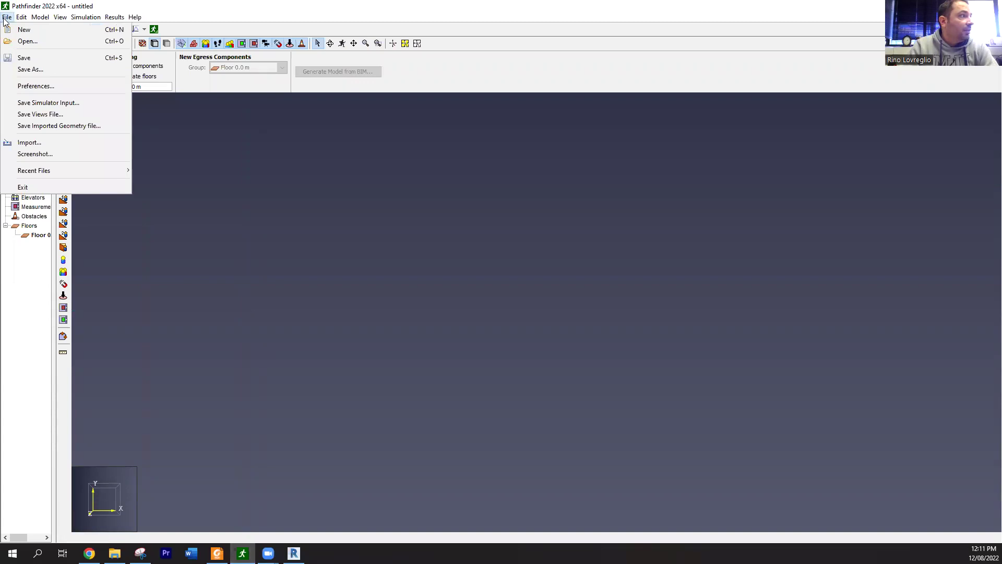
click(75, 143)
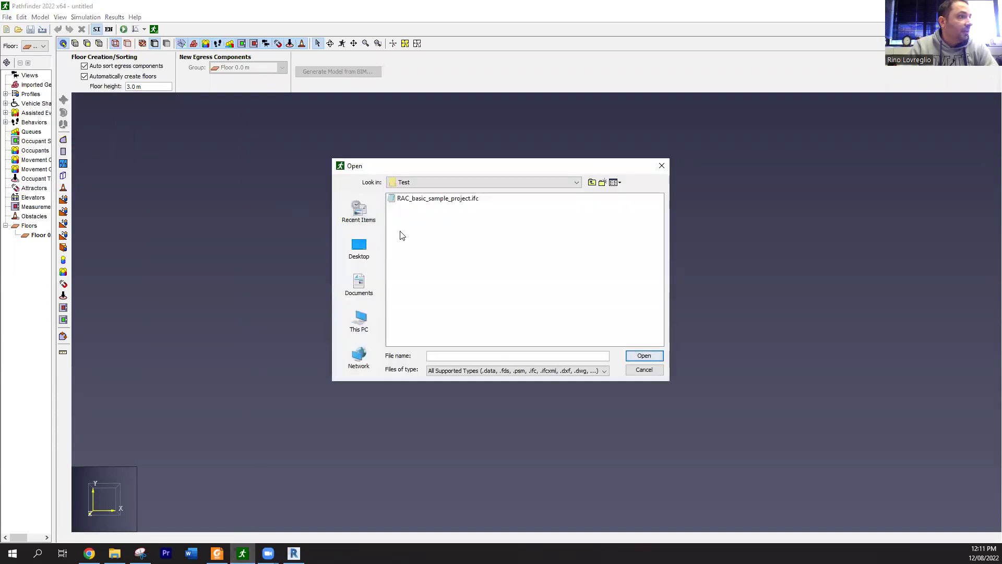
click(358, 248)
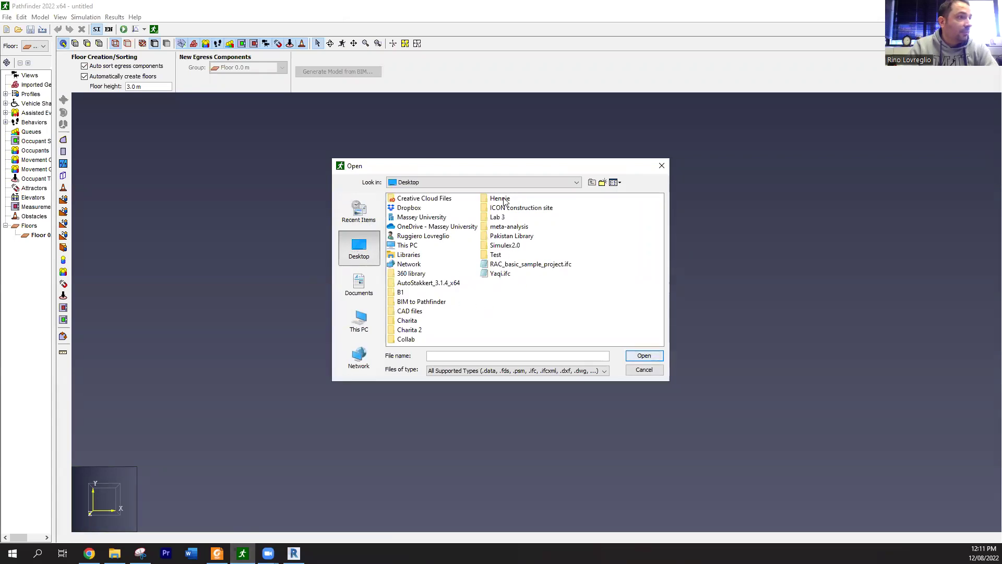
double_click(412, 301)
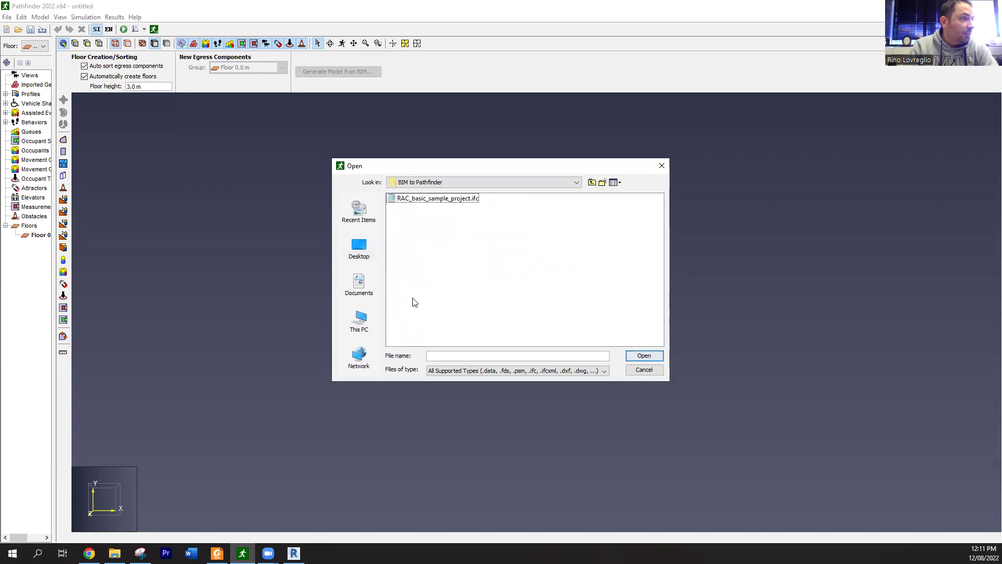
click(420, 201)
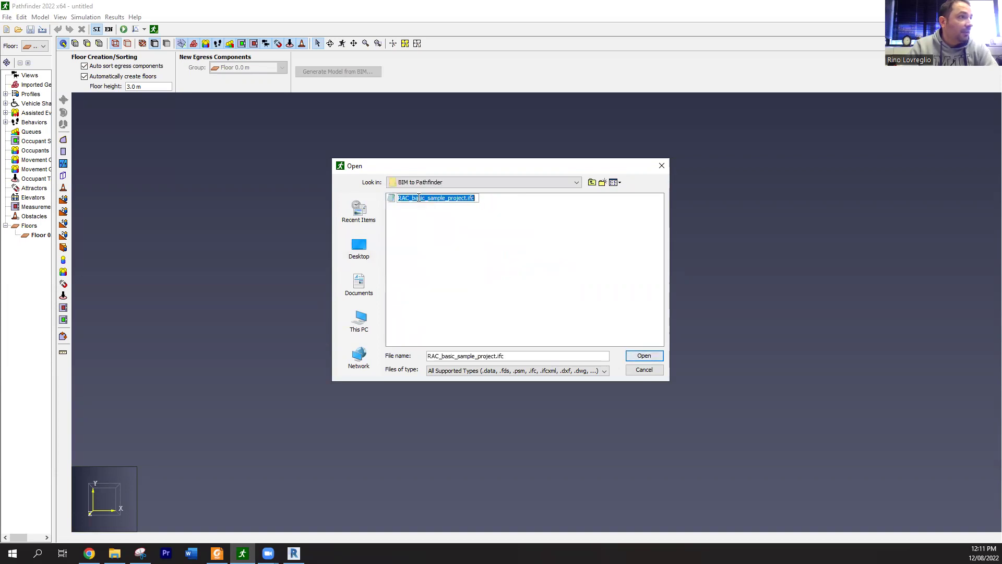
double_click(387, 200)
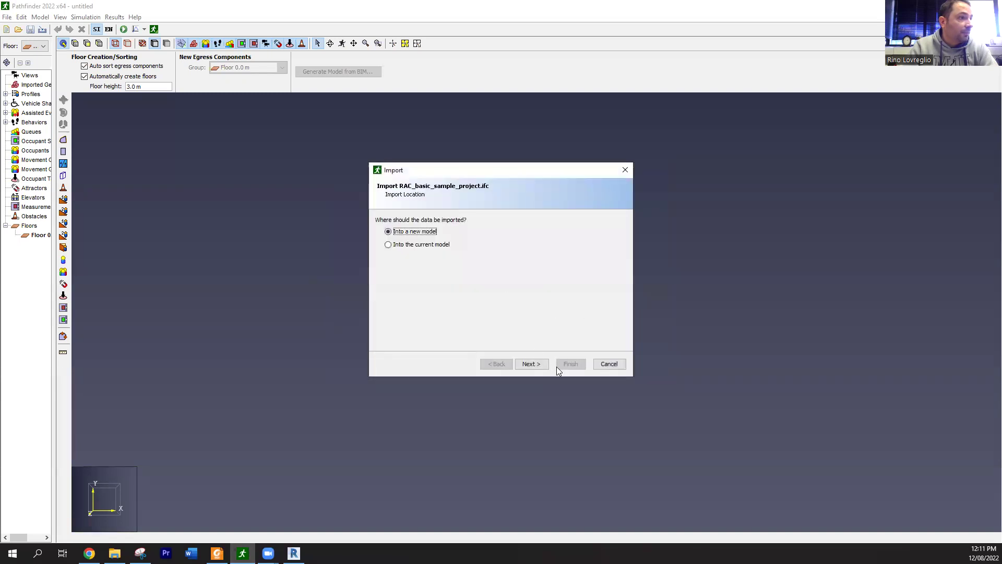
- Import the IFC file into a new model with mm as length unit, keeping the default material settings and zero geometry offset
click(532, 363)
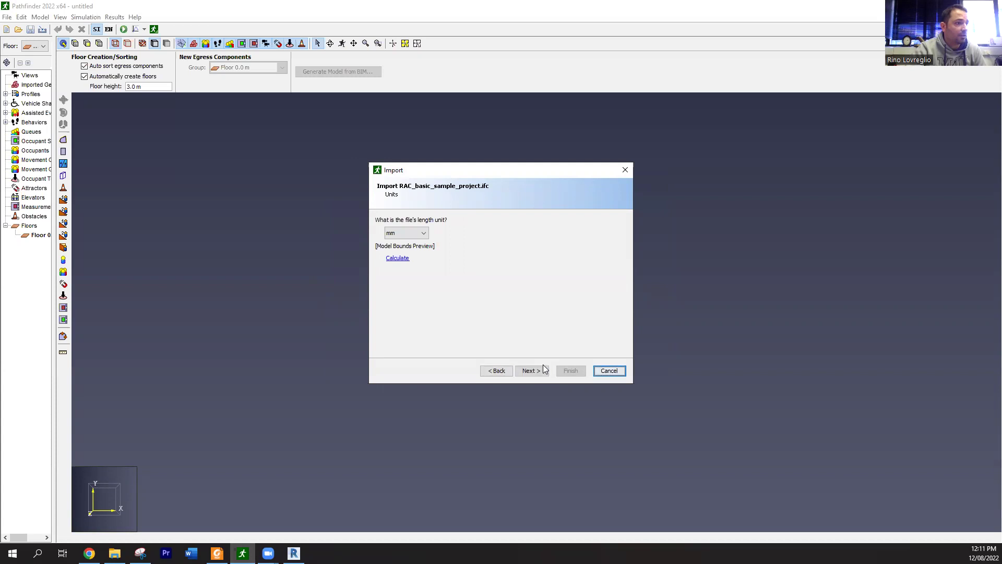
click(536, 372)
click(530, 371)
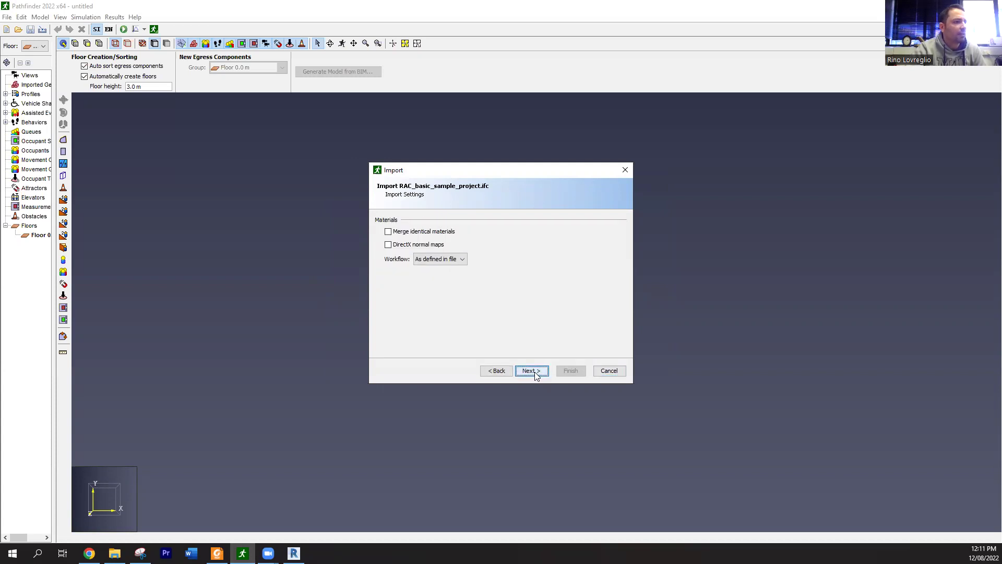
click(535, 371)
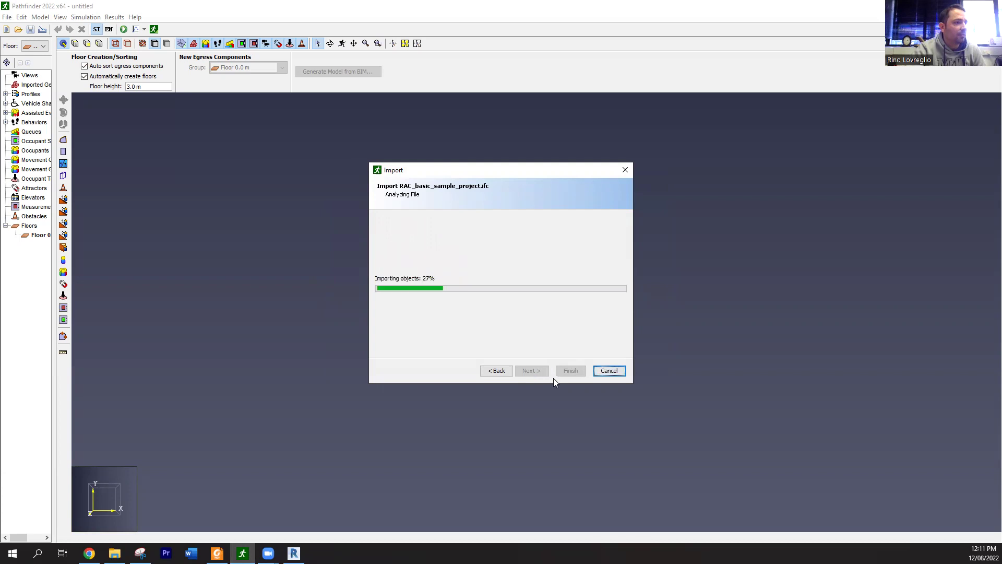
click(566, 372)
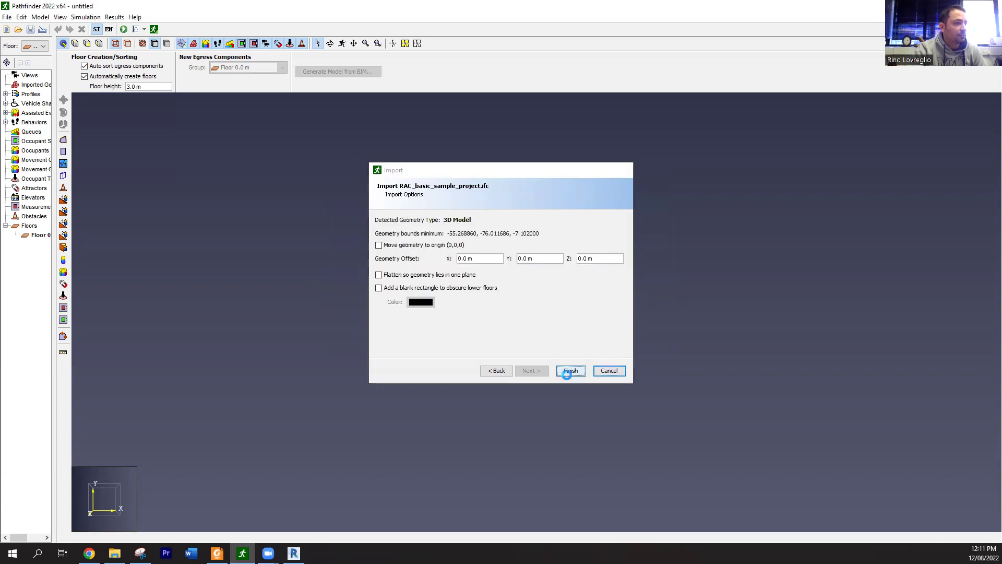
- Display the imported house geometry as solid surfaces instead of wireframe in a close 3D view
right_drag(627, 436, 626, 357)
middle_drag(625, 357, 537, 303)
scroll(536, 303, up, 5)
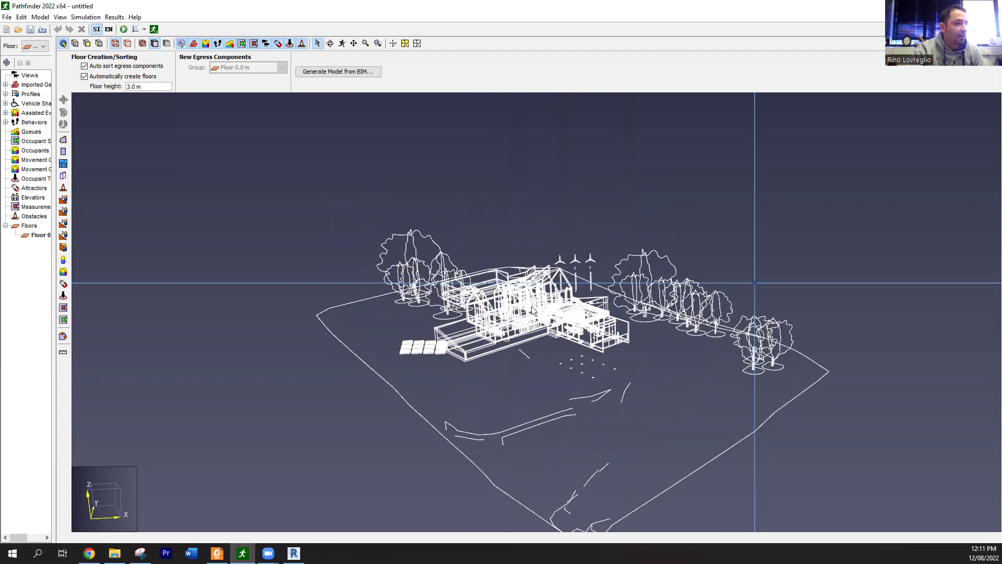
scroll(514, 306, up, 2)
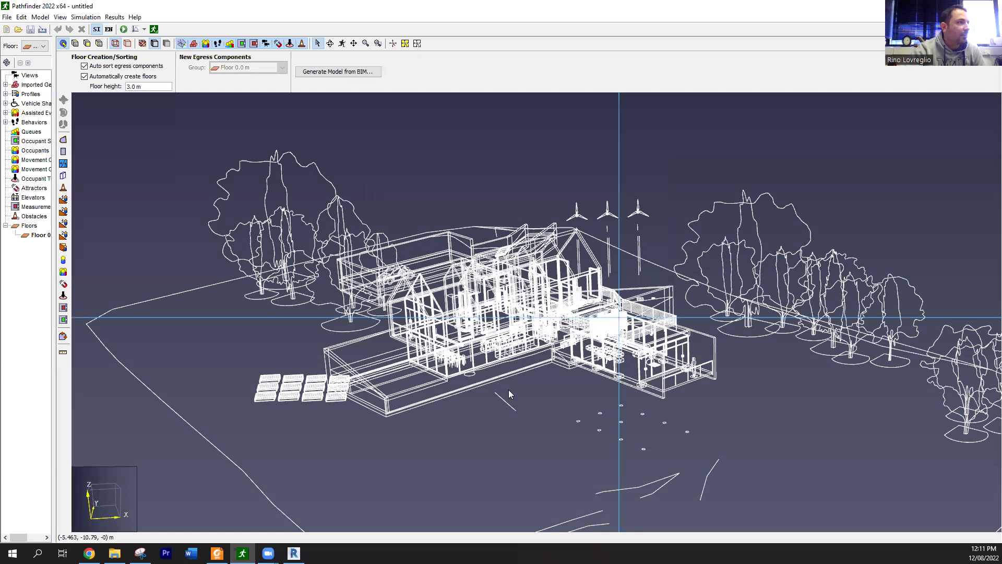
scroll(509, 390, up, 2)
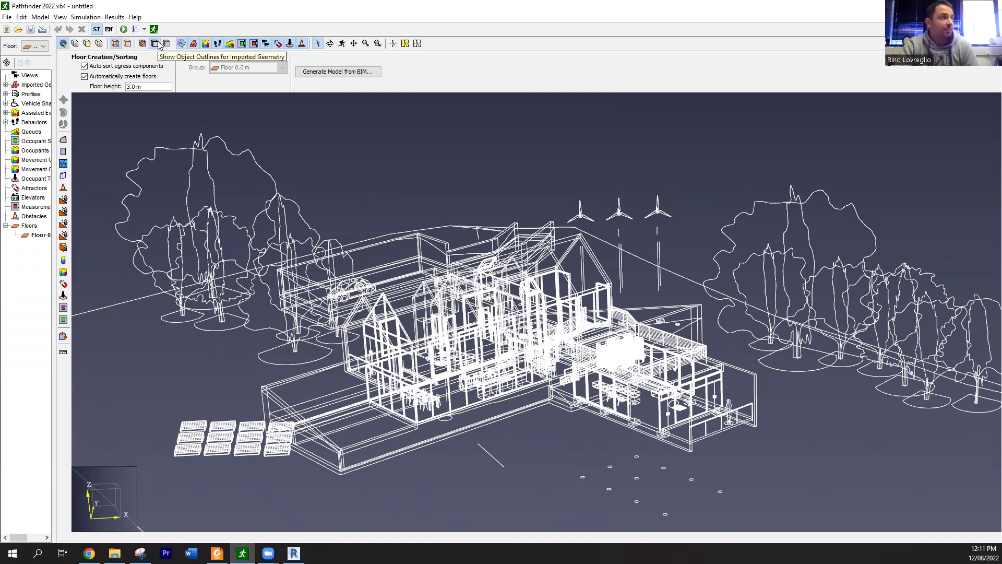
click(127, 43)
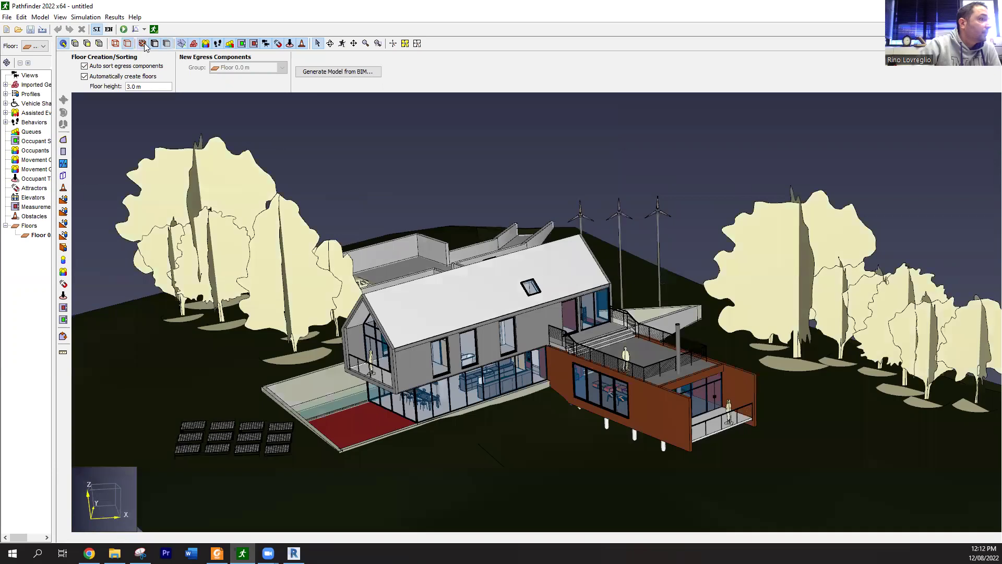
- Widen the object tree and expand the imported RAC_basic_sample_project.ifc geometry down to the house's building levels
right_drag(585, 400, 557, 382)
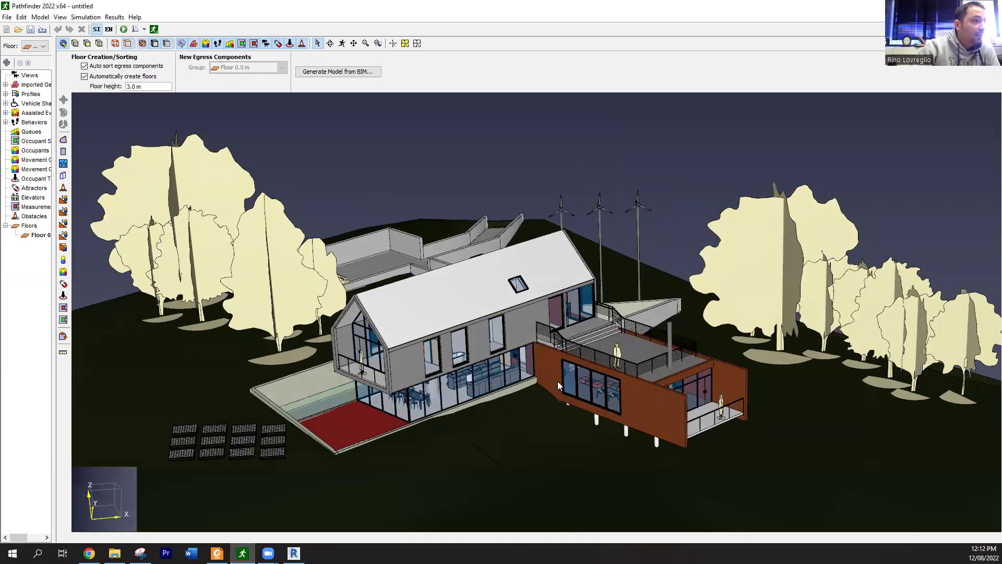
scroll(557, 381, up, 2)
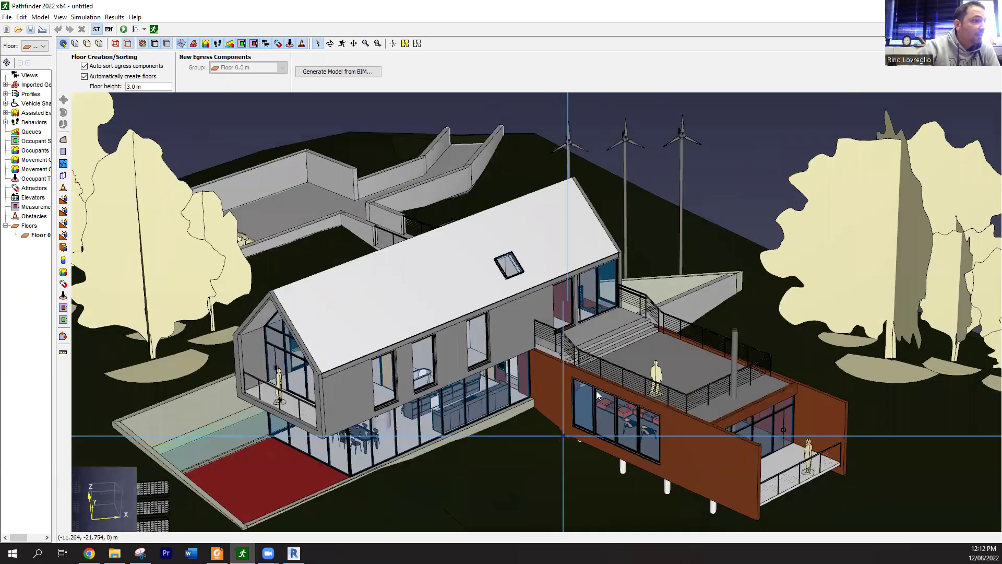
scroll(597, 395, up, 1)
scroll(646, 339, up, 1)
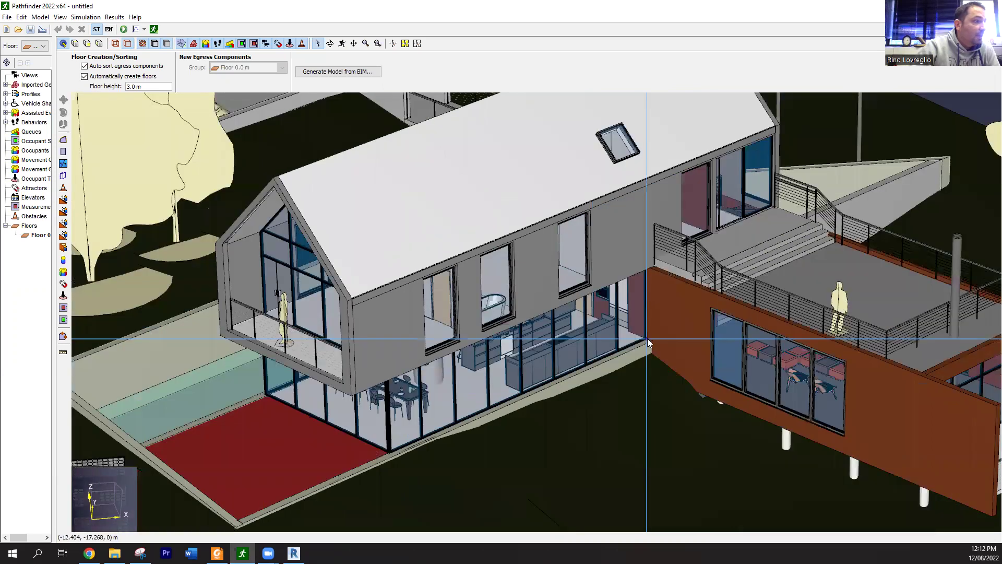
scroll(647, 342, down, 2)
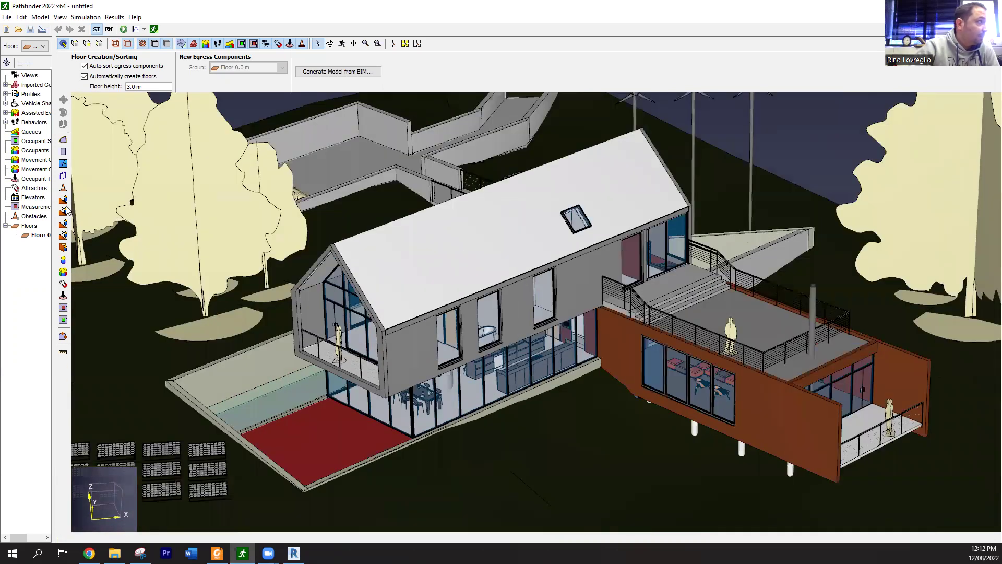
drag(54, 207, 150, 206)
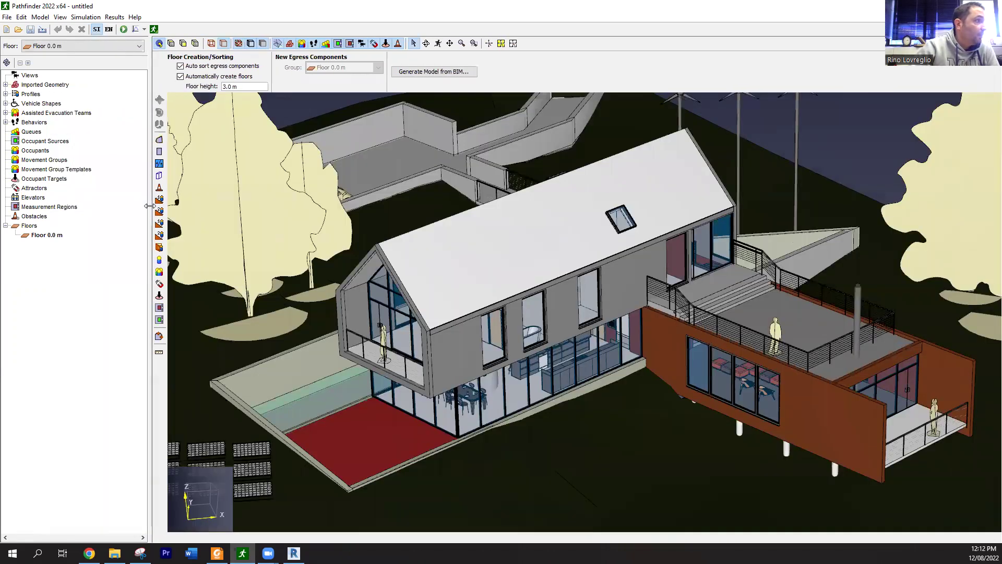
click(5, 85)
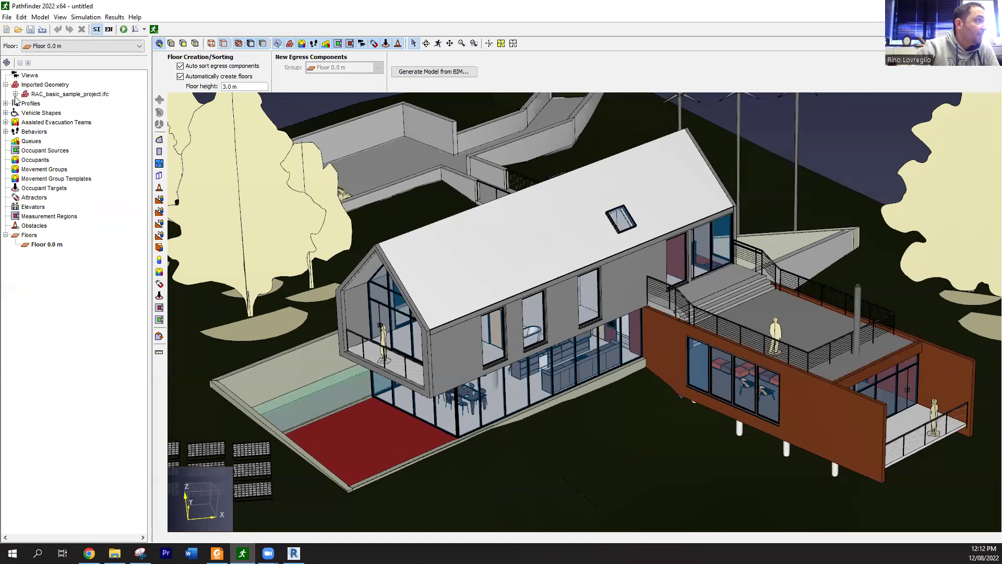
click(16, 95)
click(25, 104)
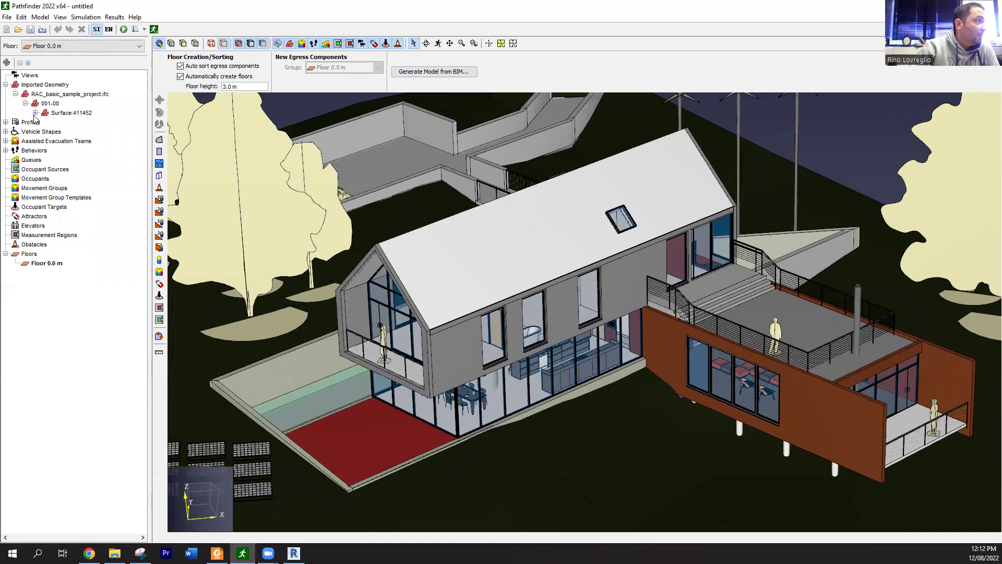
click(35, 113)
click(44, 131)
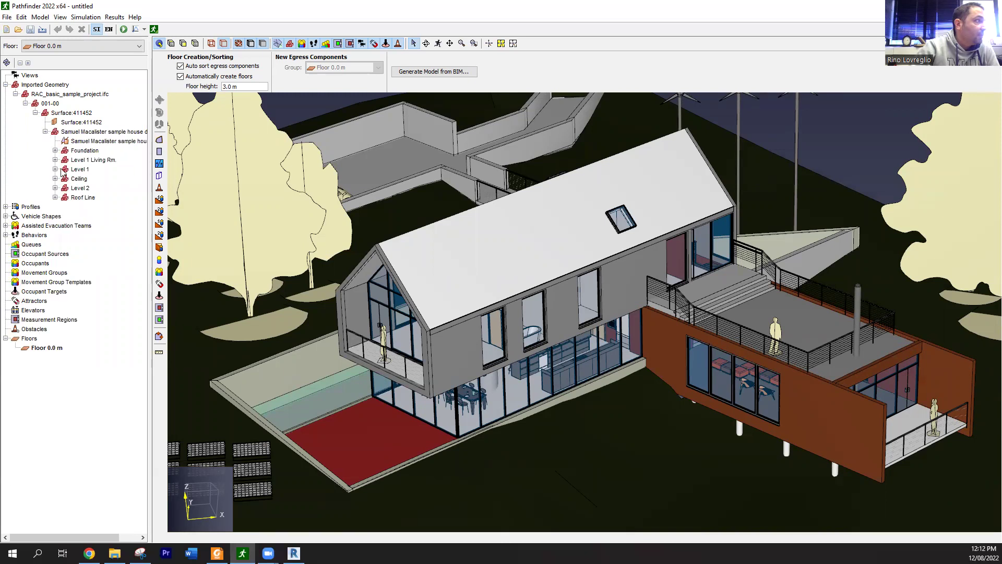
- Check the object and import types of the red terrace slab, pitched roof, long upper wall, exterior stair, stair landing and flat roof
scroll(590, 359, down, 1)
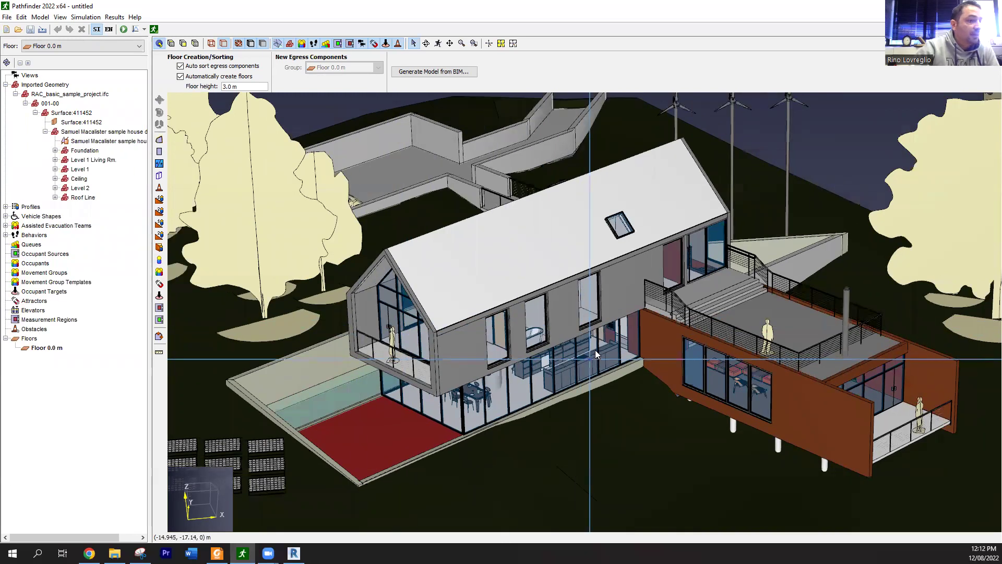
right_drag(703, 293, 698, 313)
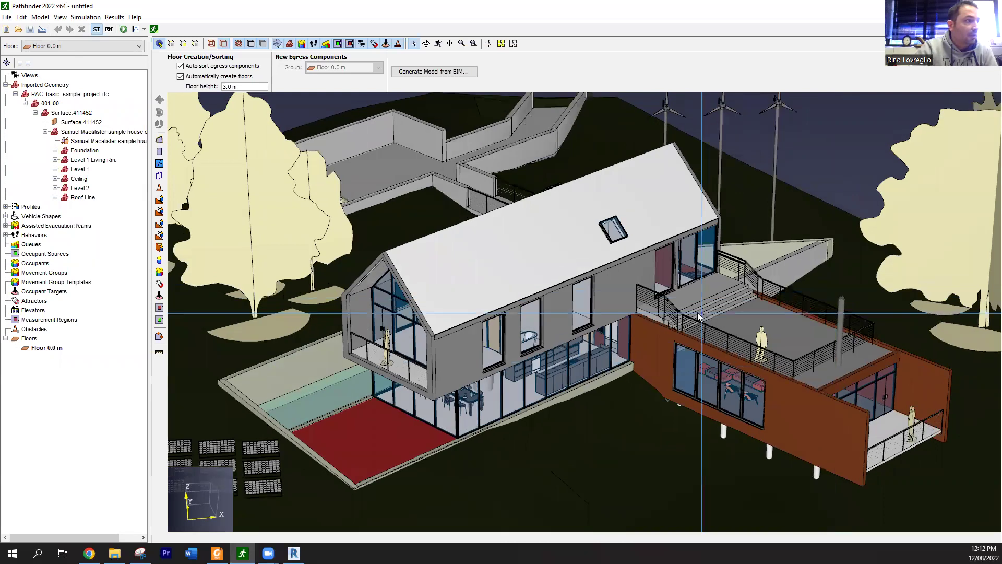
click(371, 435)
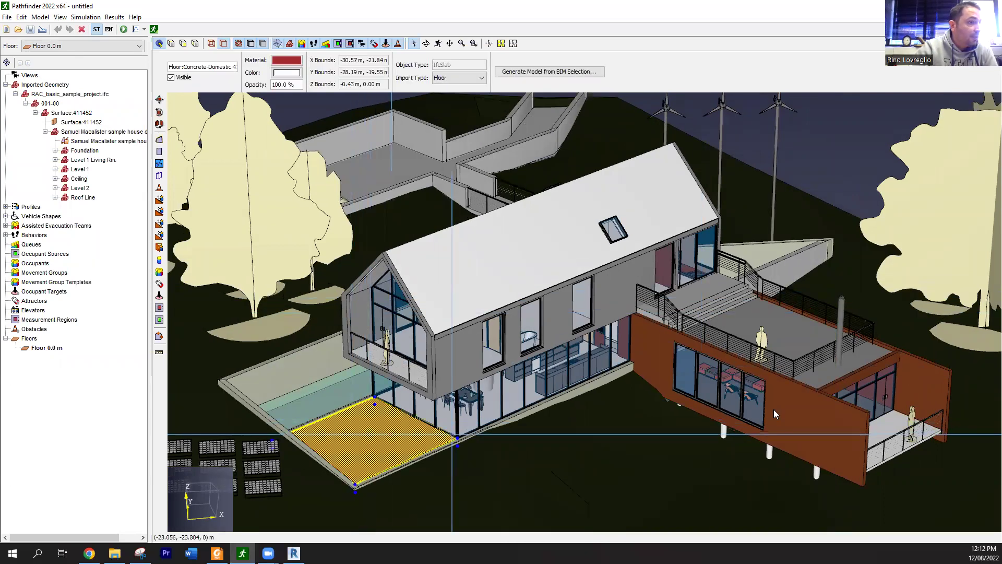
click(816, 326)
click(346, 444)
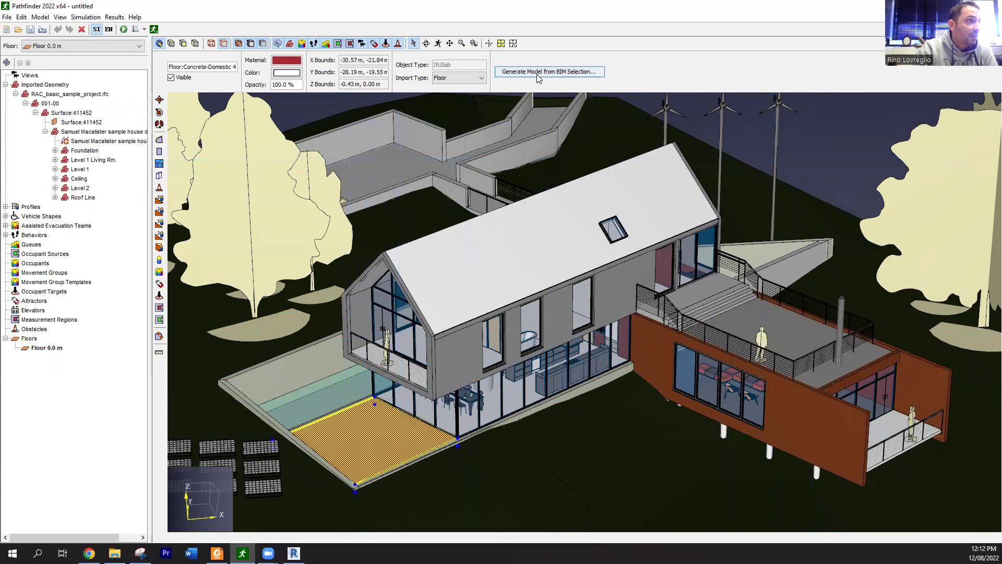
click(491, 251)
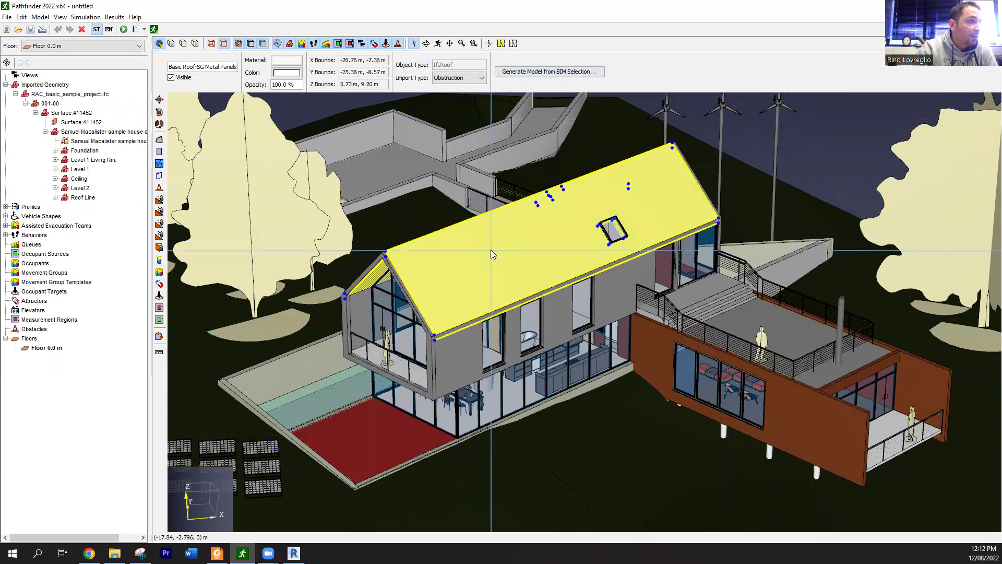
click(555, 329)
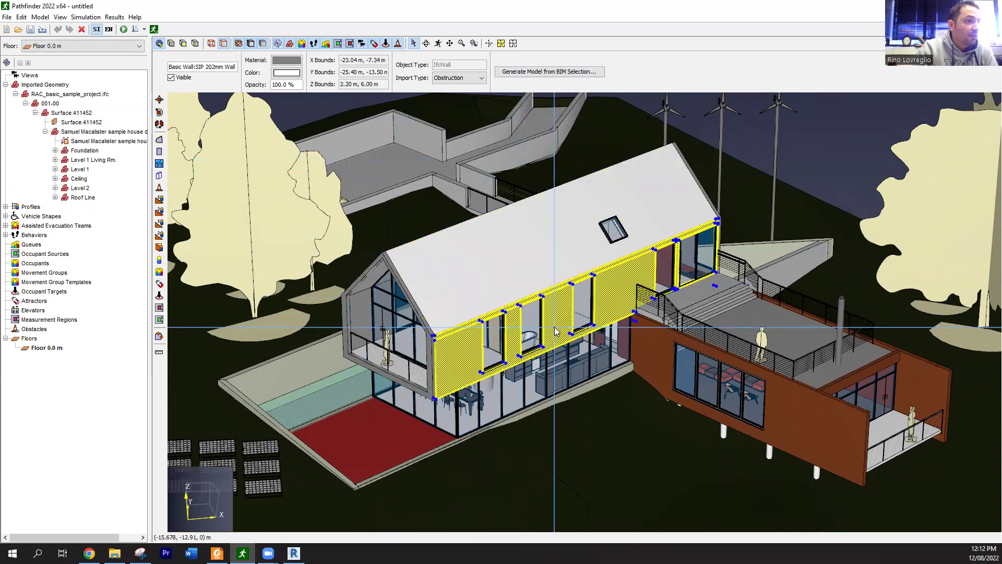
click(728, 305)
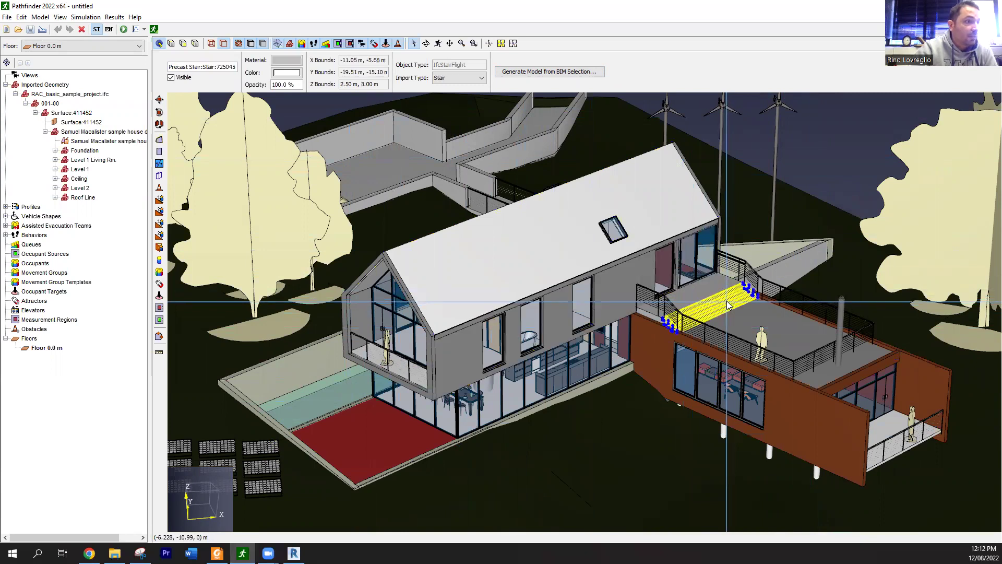
click(699, 288)
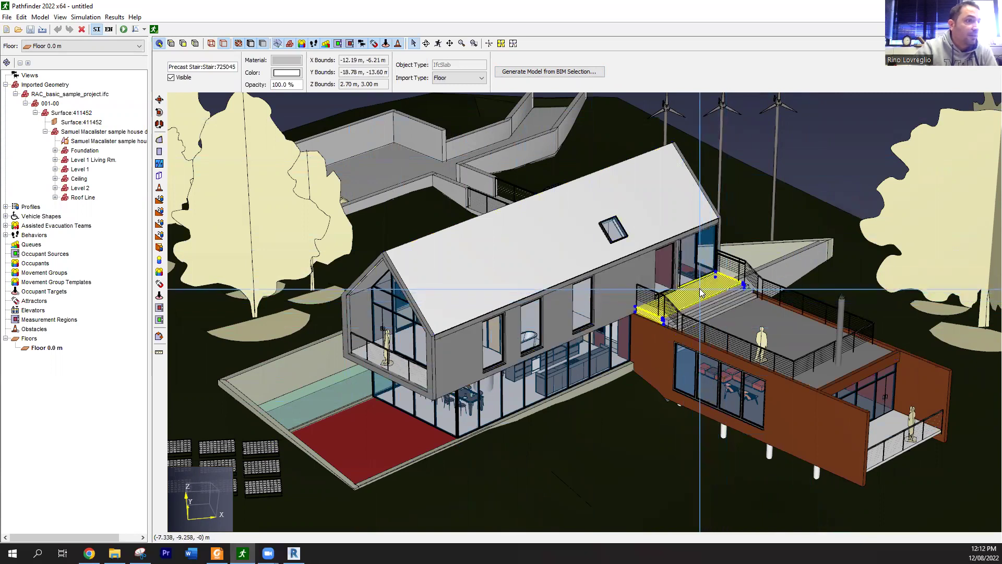
click(763, 316)
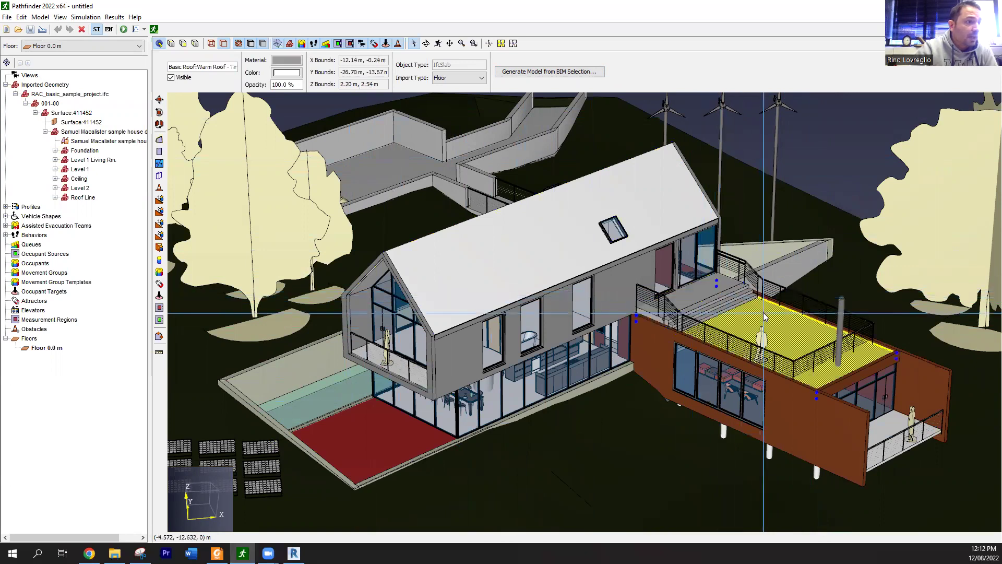
- Check the import types of the ground-floor glazed panels near the house corner and of the adjoining red terrace slab
click(353, 447)
click(484, 416)
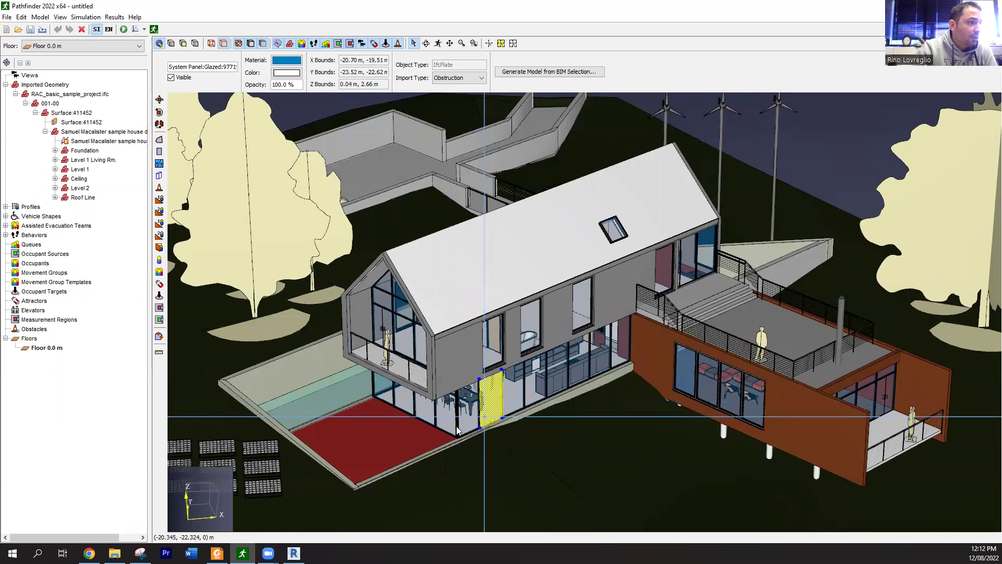
click(457, 424)
click(451, 425)
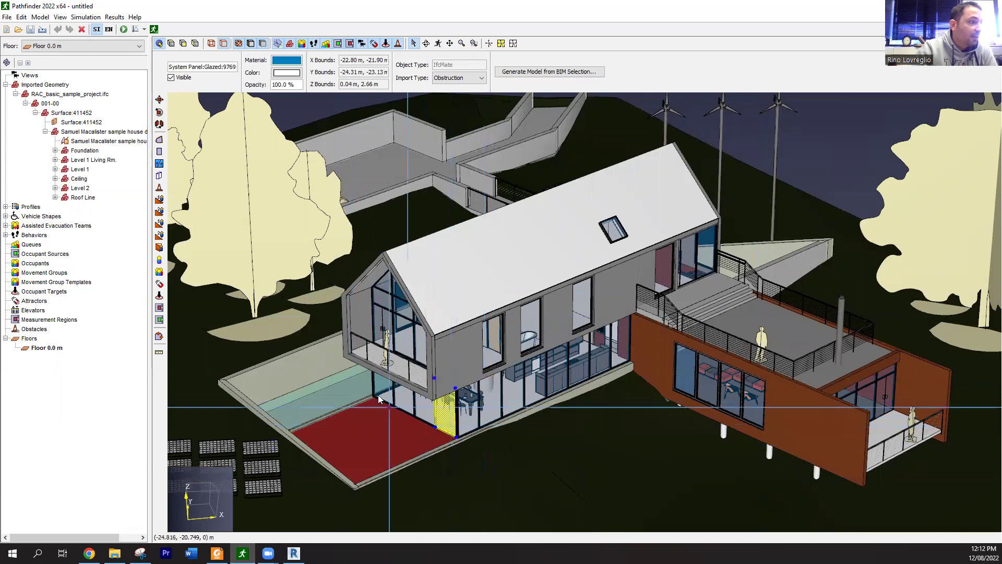
click(360, 412)
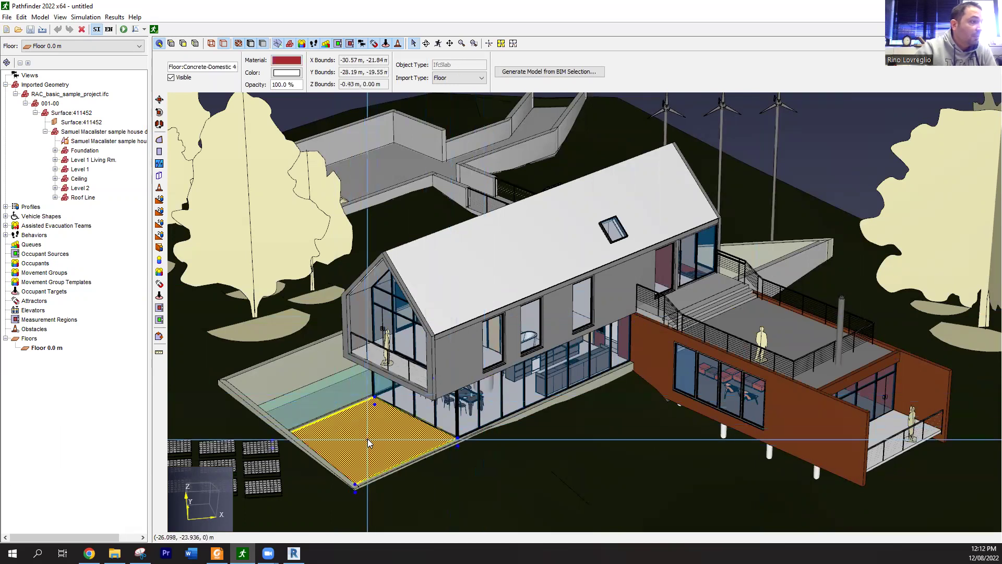
- Set the import type of the pool's water element beside the red terrace to Floor
click(331, 408)
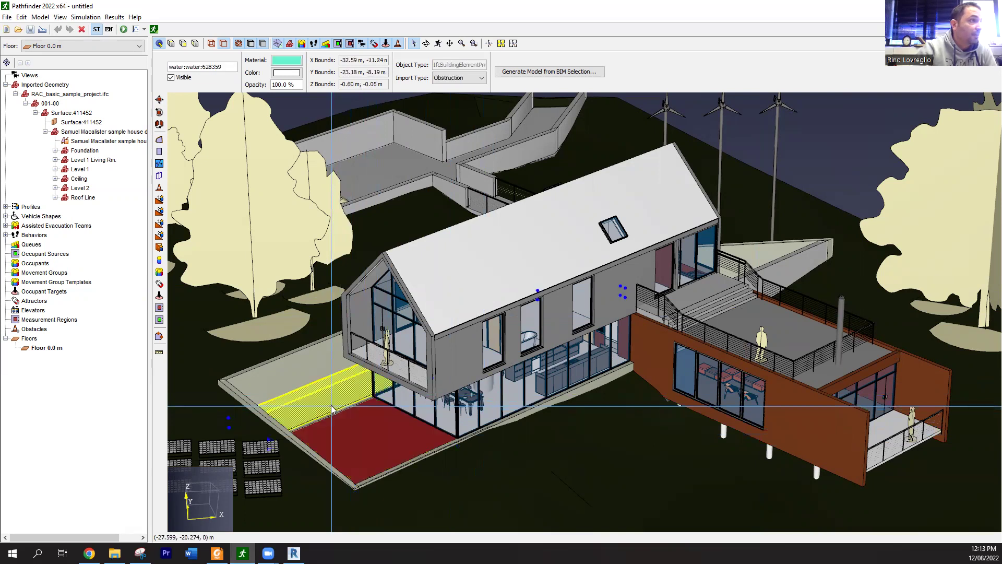
scroll(343, 412, up, 1)
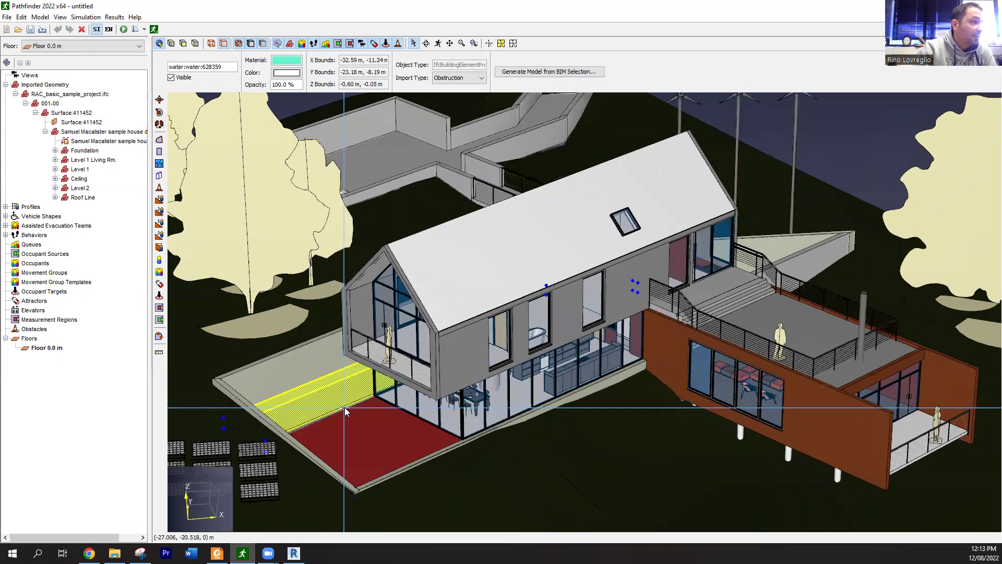
scroll(344, 411, up, 2)
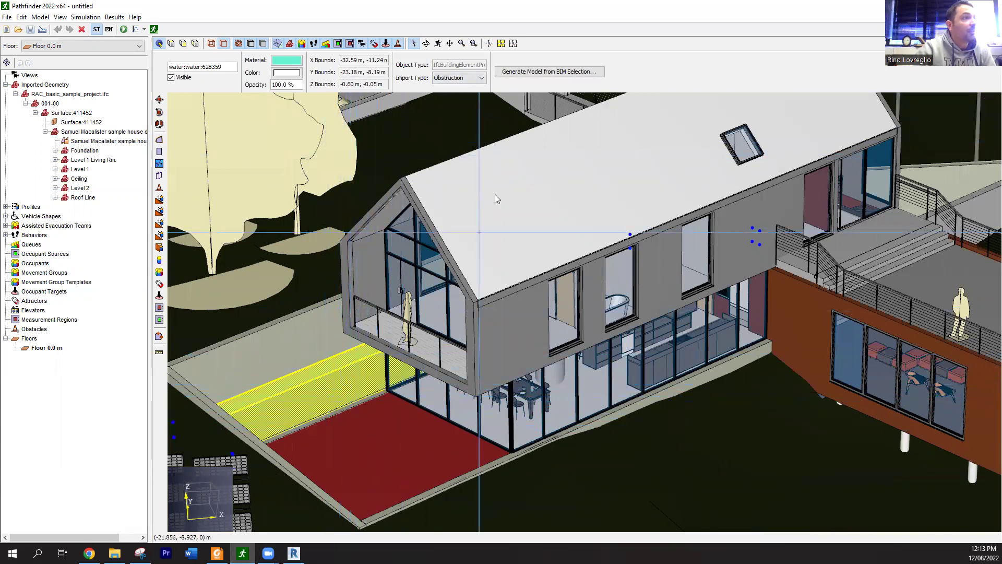
click(475, 82)
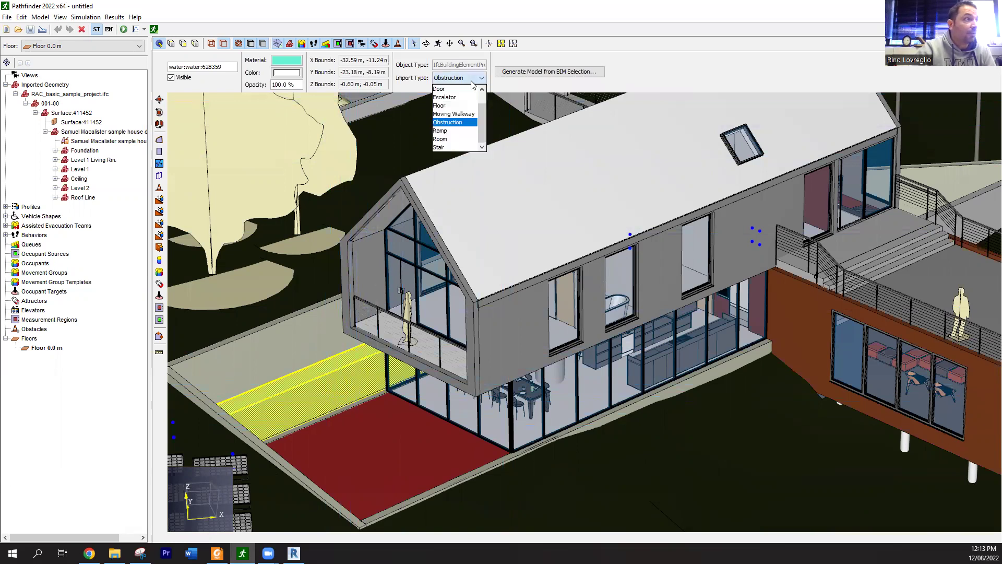
click(459, 108)
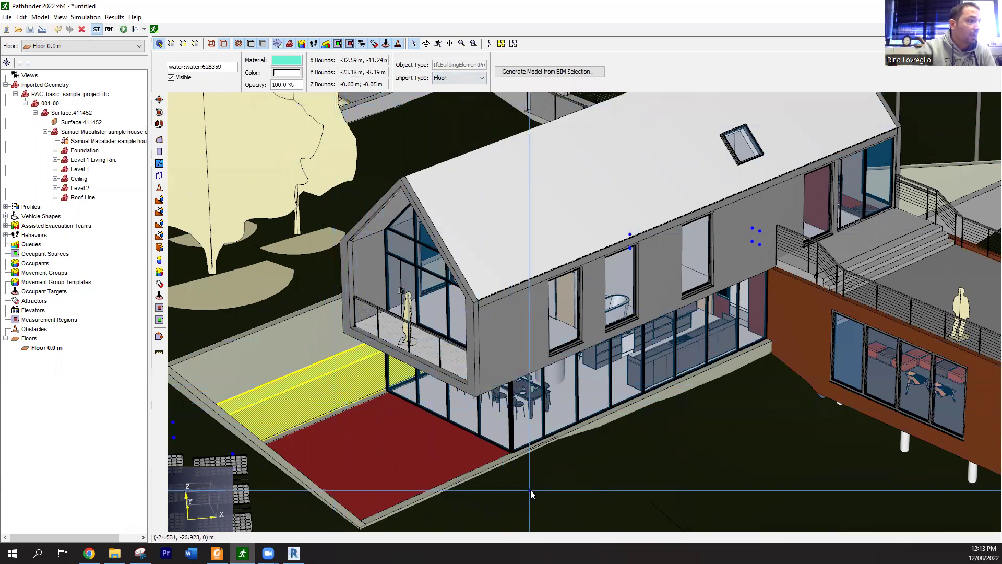
click(530, 489)
click(309, 409)
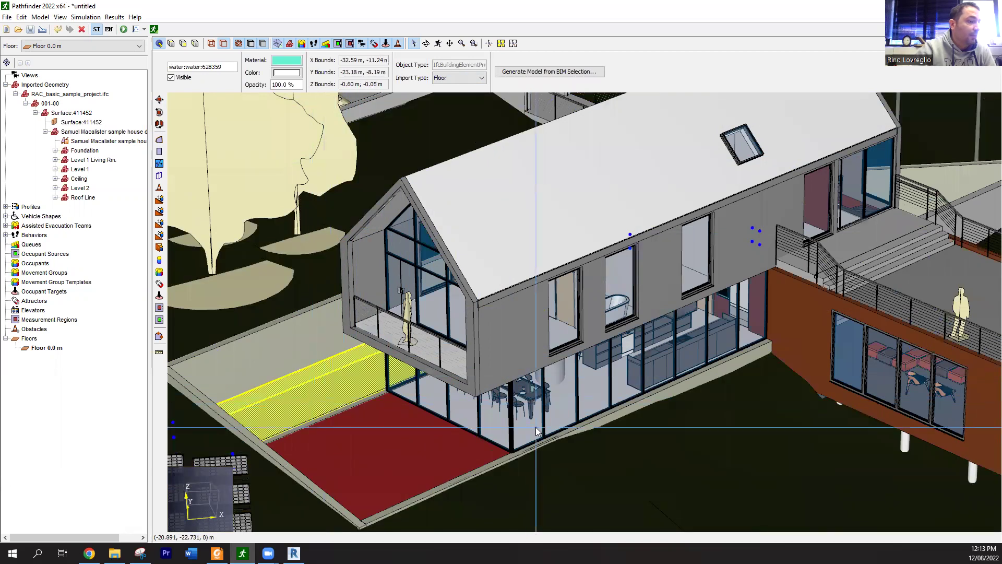
- Select all the imported geometry and generate the egress model from it with the default walking surface, door and stair settings
scroll(725, 413, down, 1)
scroll(722, 416, down, 3)
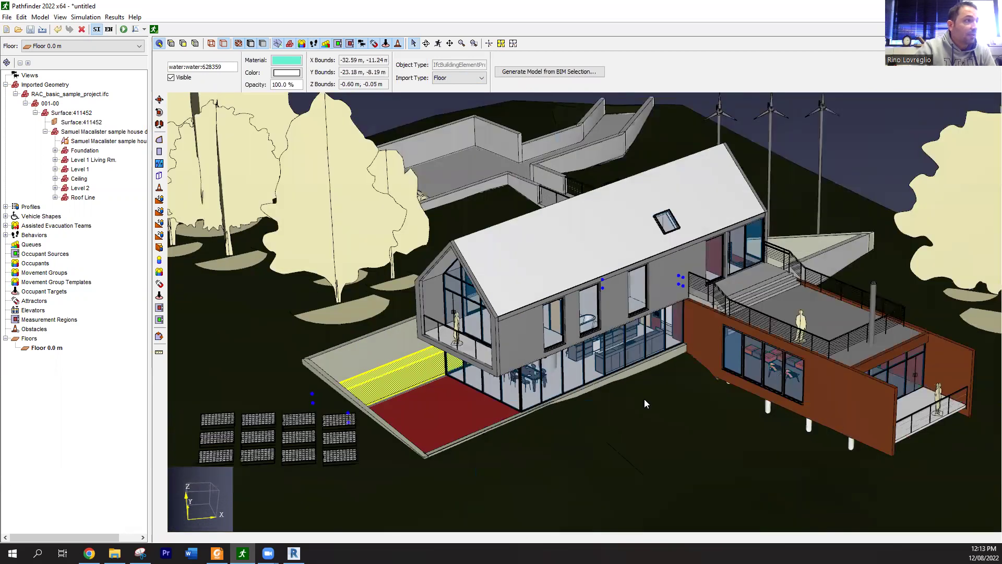
click(15, 94)
click(27, 85)
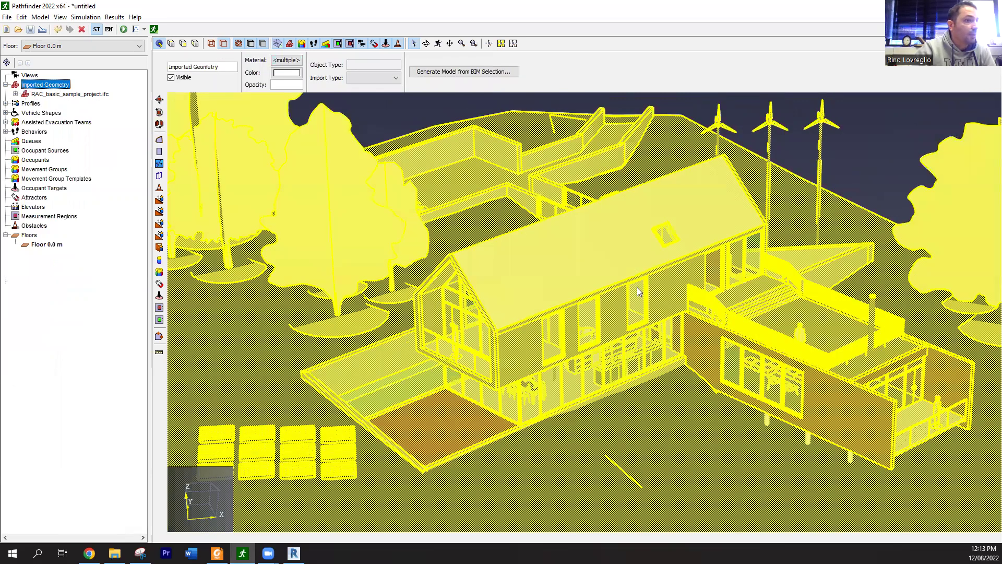
scroll(691, 324, down, 2)
middle_drag(768, 201, 731, 237)
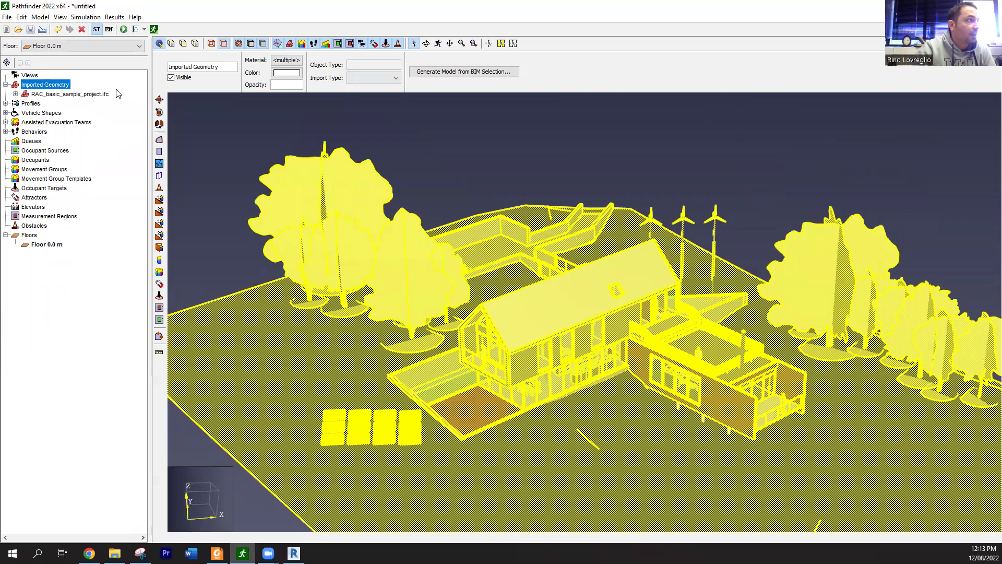
click(5, 85)
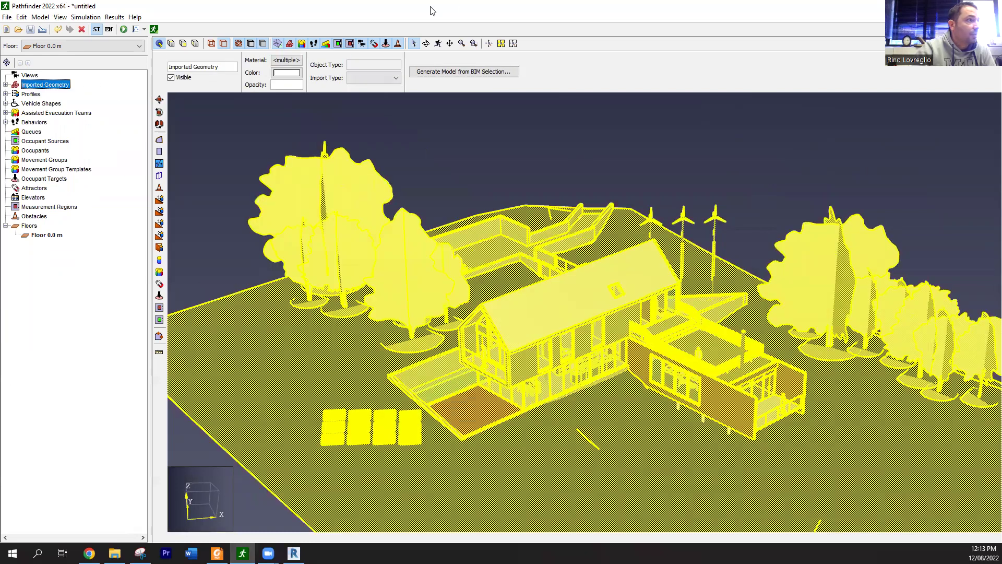
click(461, 72)
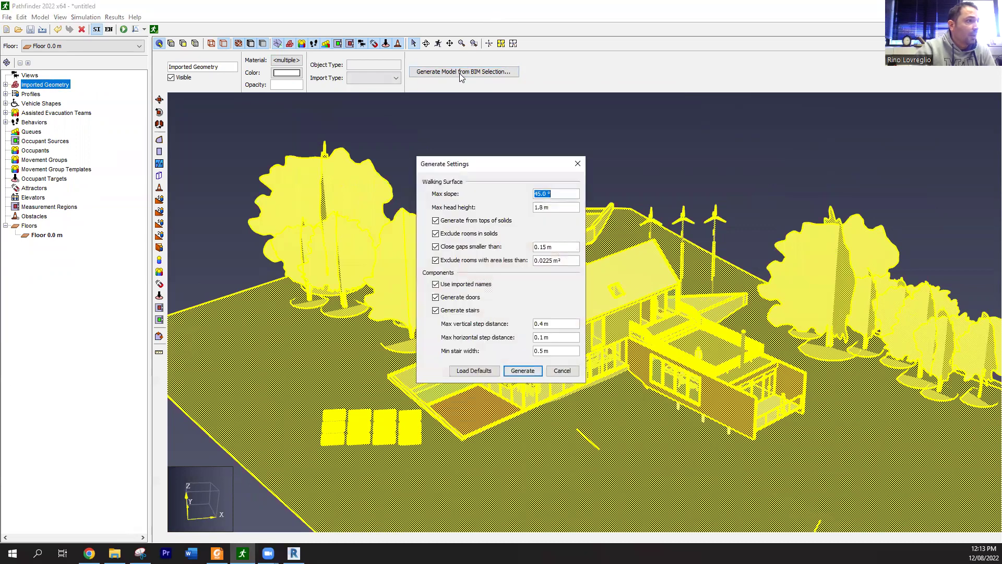
click(516, 371)
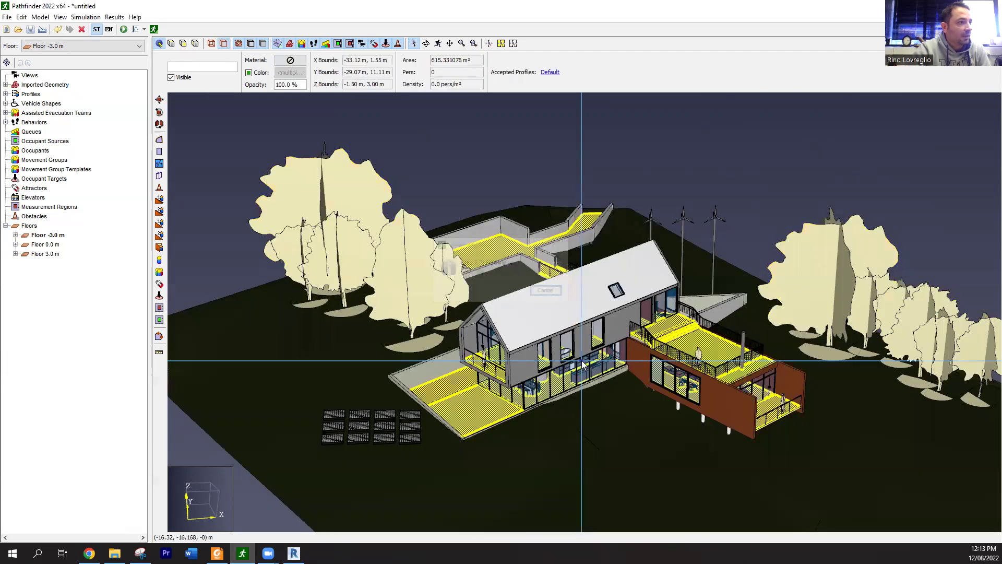
- Clear the selection and examine the generated rooms, doors and stairs of the house up close
click(697, 466)
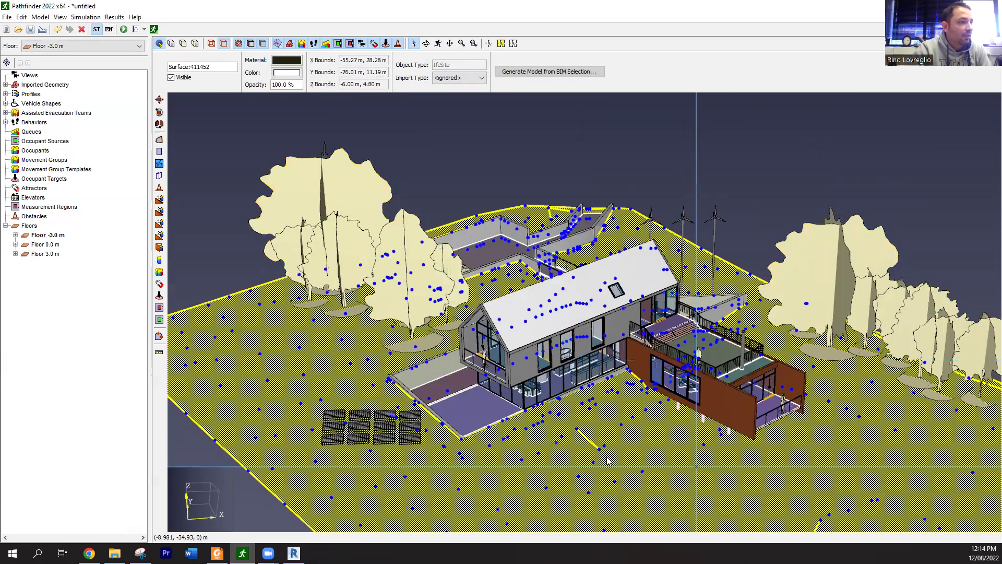
click(778, 192)
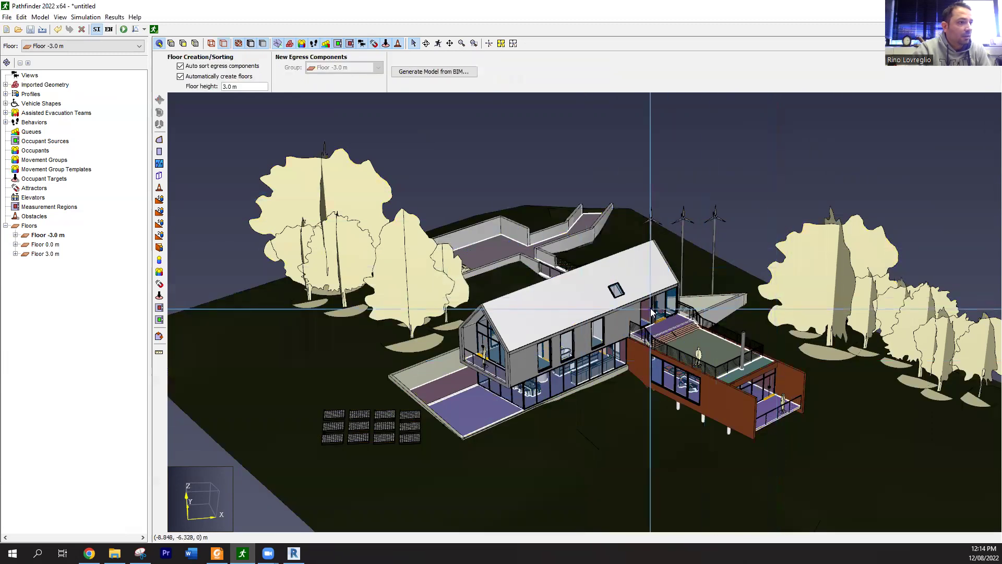
scroll(662, 299, up, 2)
scroll(759, 372, up, 1)
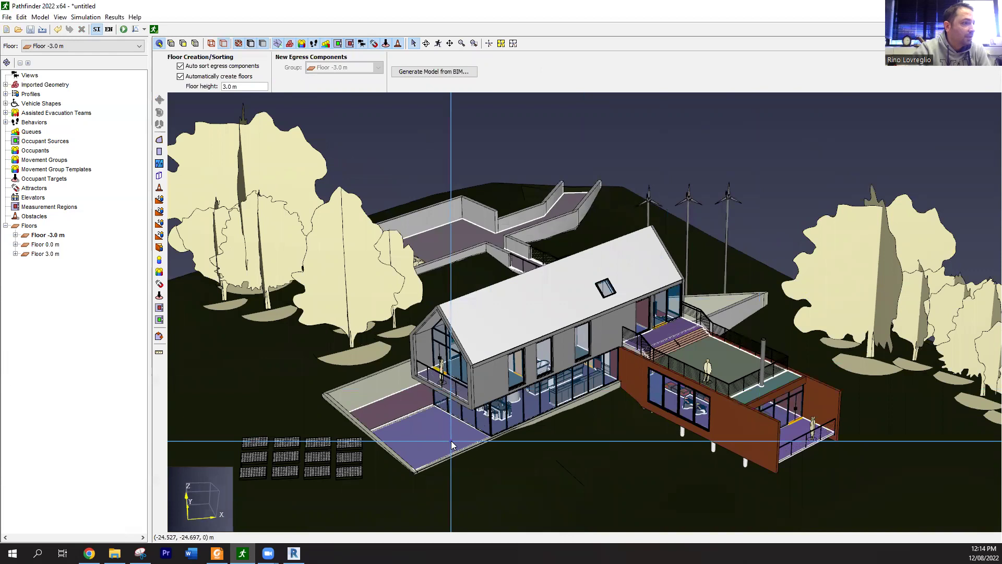
- Show the imported geometry in wireframe and examine the generated rooms, doors and stairs inside the house and its annex
scroll(452, 444, up, 2)
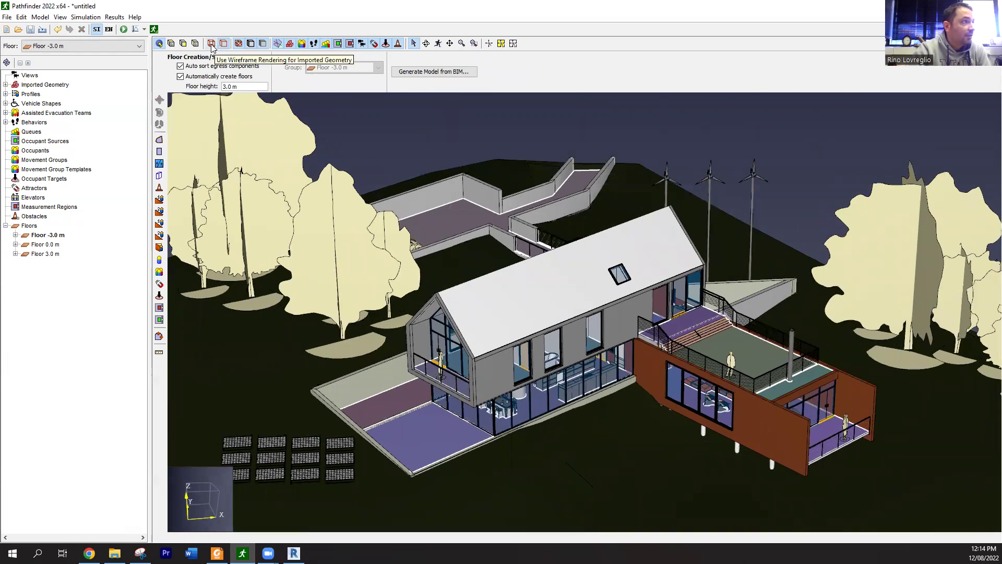
click(211, 43)
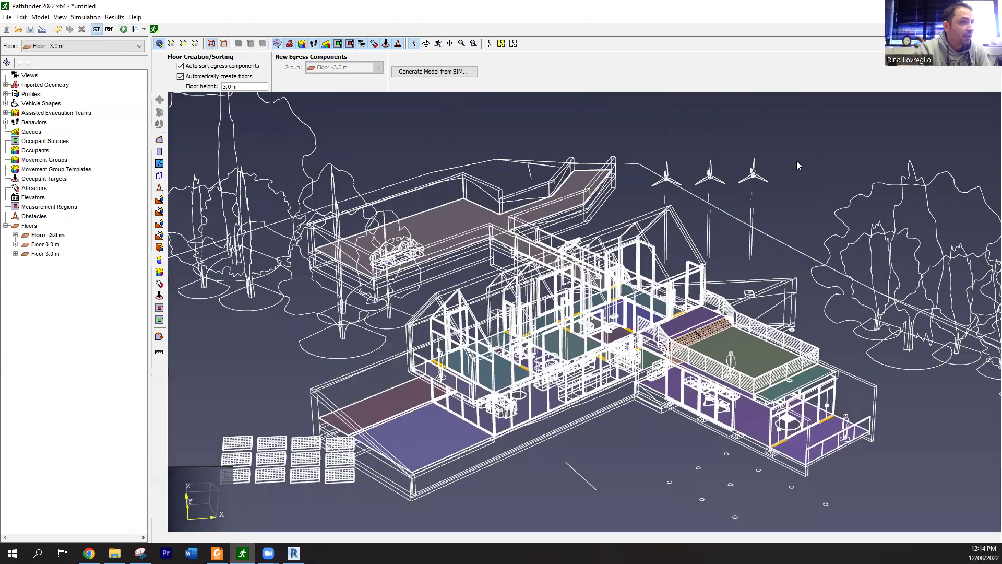
right_drag(709, 360, 708, 379)
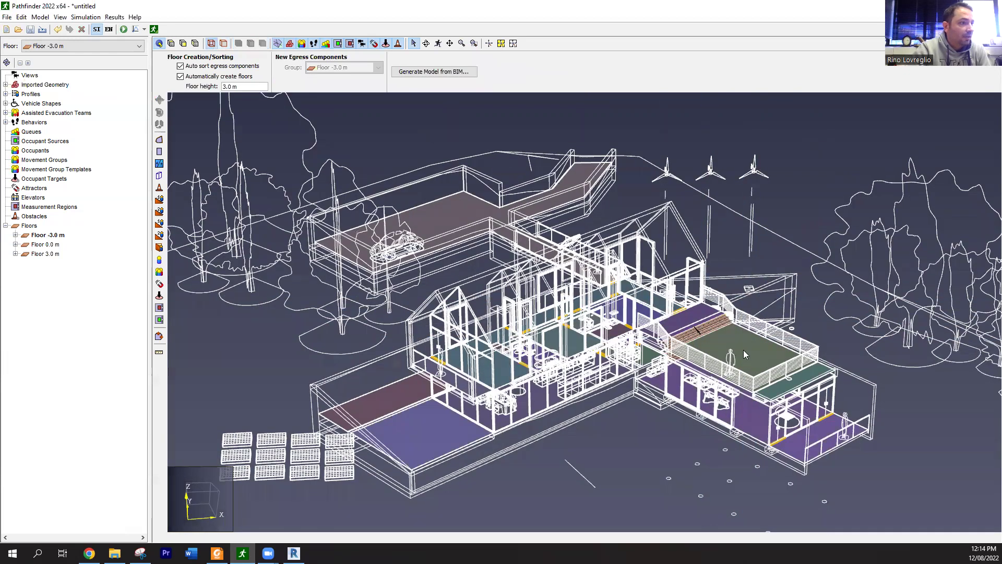
scroll(743, 349, up, 3)
right_drag(734, 313, 731, 302)
middle_drag(489, 349, 749, 240)
scroll(780, 178, up, 1)
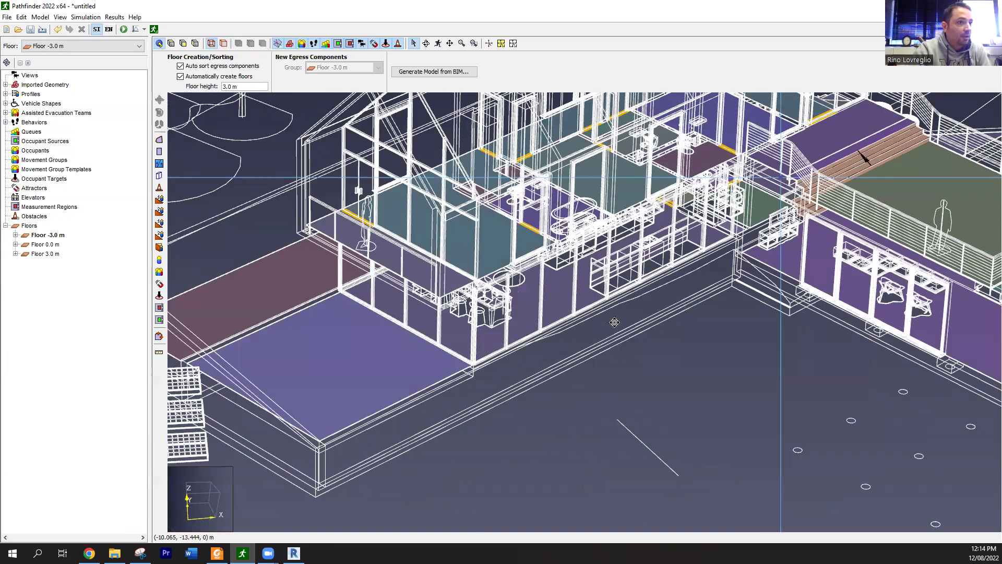
middle_drag(813, 252, 820, 203)
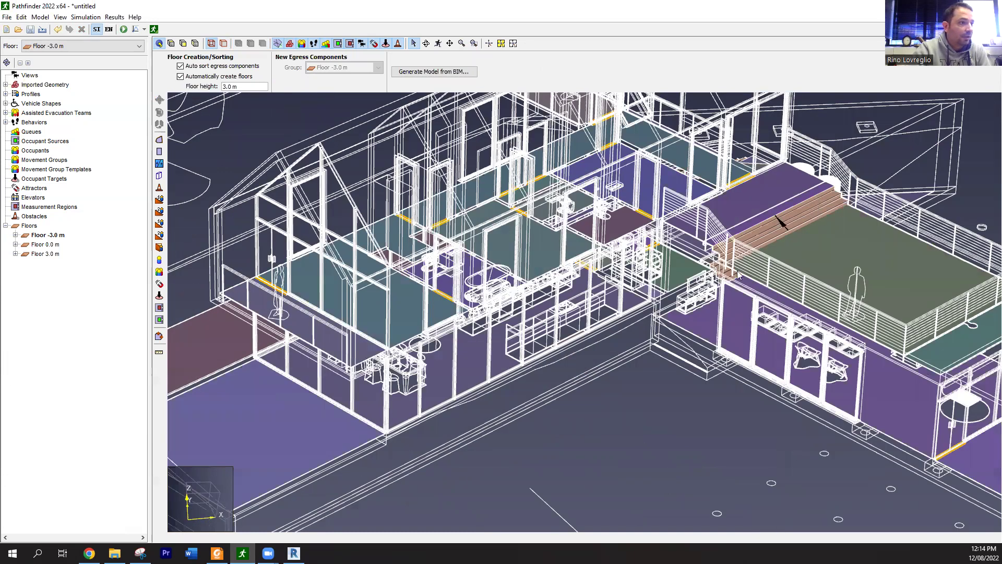
scroll(600, 347, up, 2)
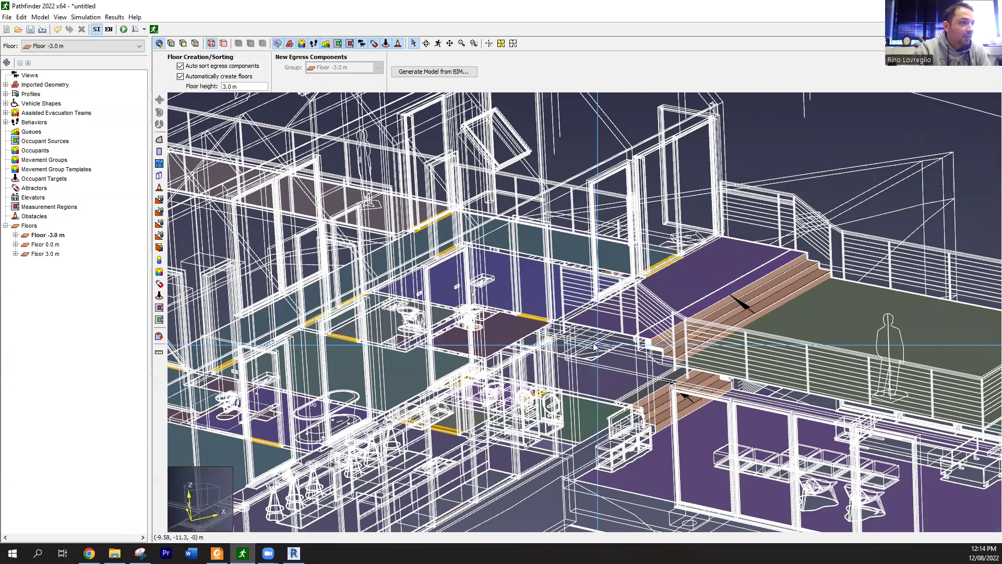
- Select the foundation slab of the car area behind the house and shift its rear corner vertex inward
scroll(683, 340, down, 3)
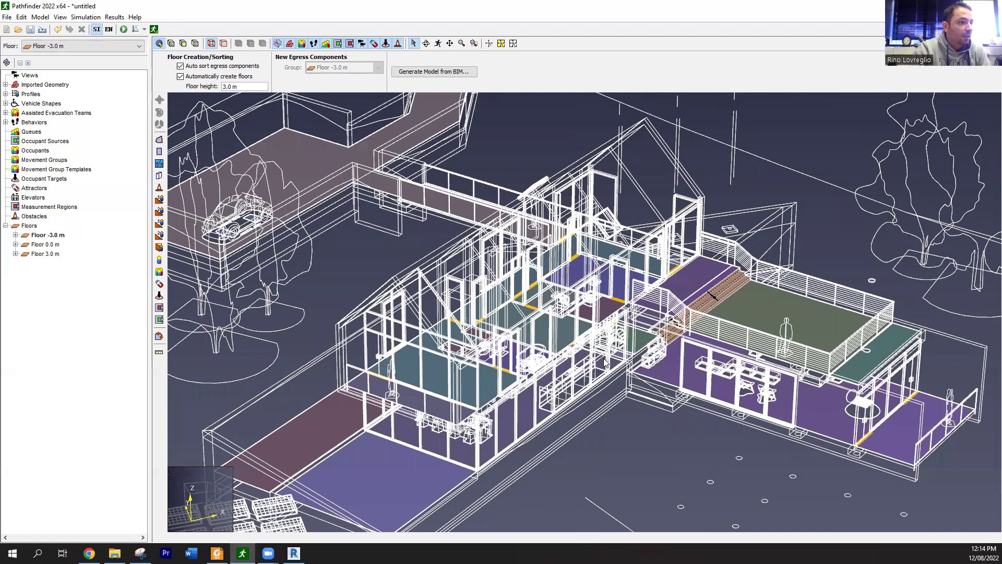
scroll(603, 358, down, 2)
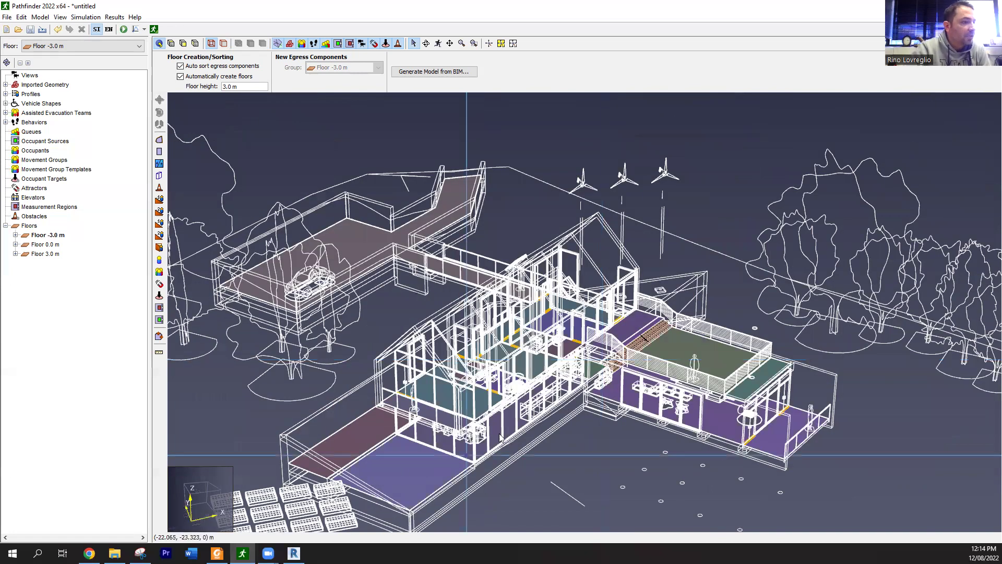
scroll(388, 369, down, 1)
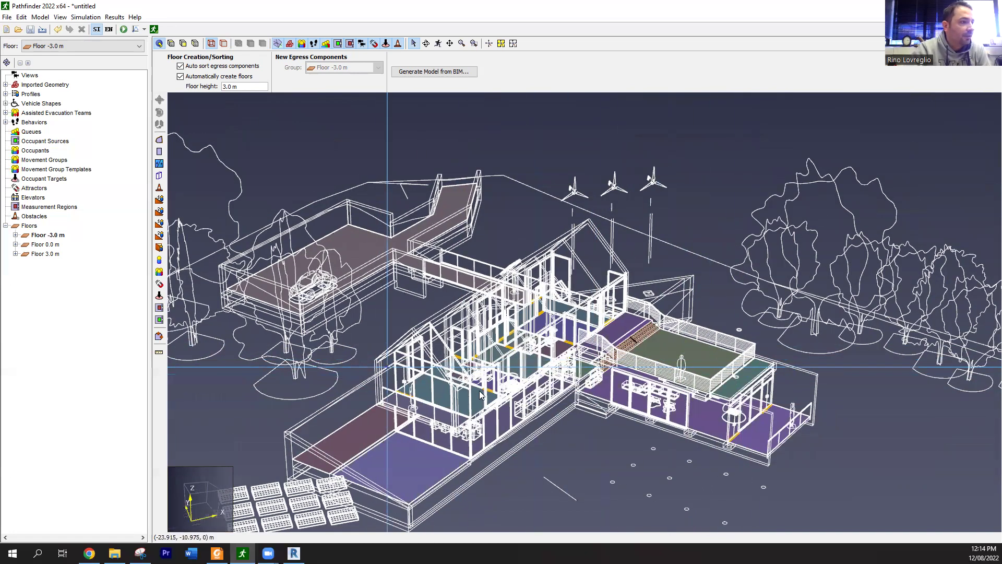
scroll(466, 388, down, 1)
middle_drag(465, 389, 500, 387)
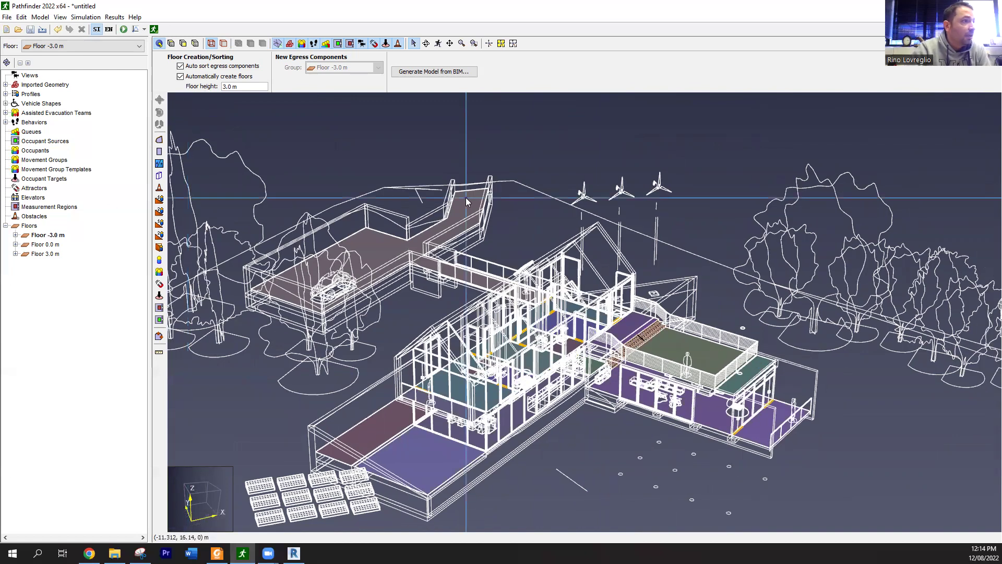
middle_drag(353, 256, 353, 260)
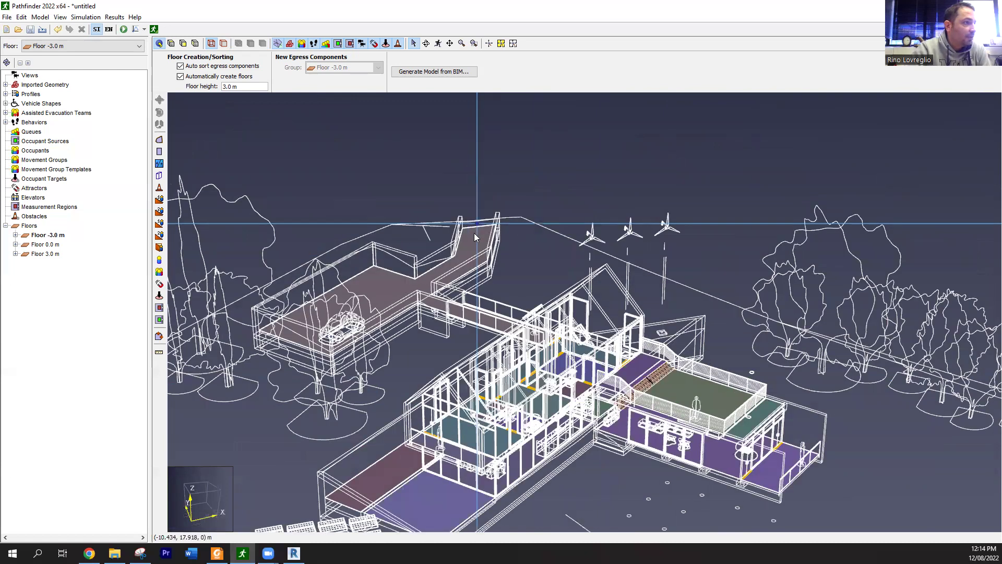
click(474, 242)
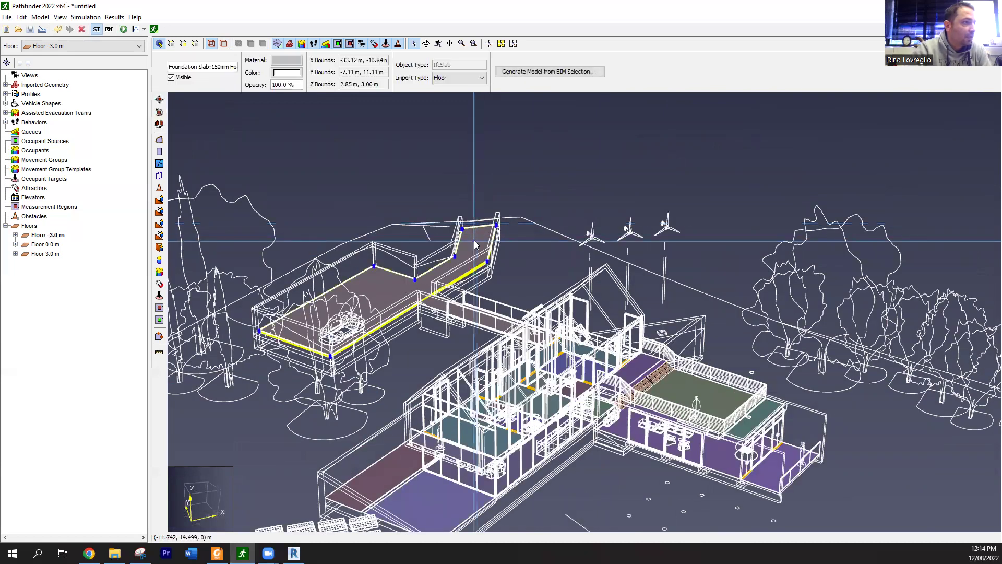
click(374, 267)
drag(372, 270, 384, 282)
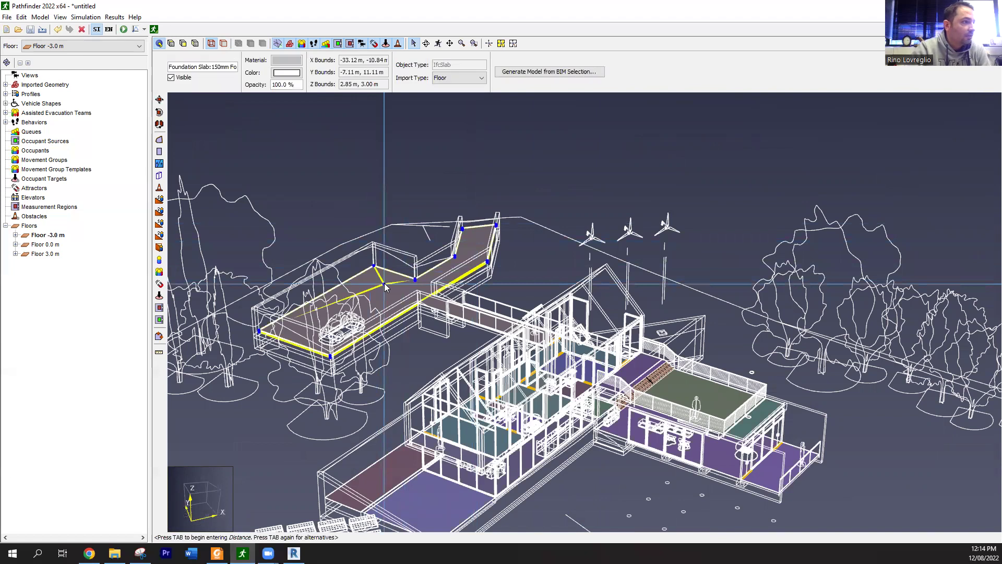
key(Escape)
- Check which operations are available for the car-area foundation slab behind the house
click(459, 249)
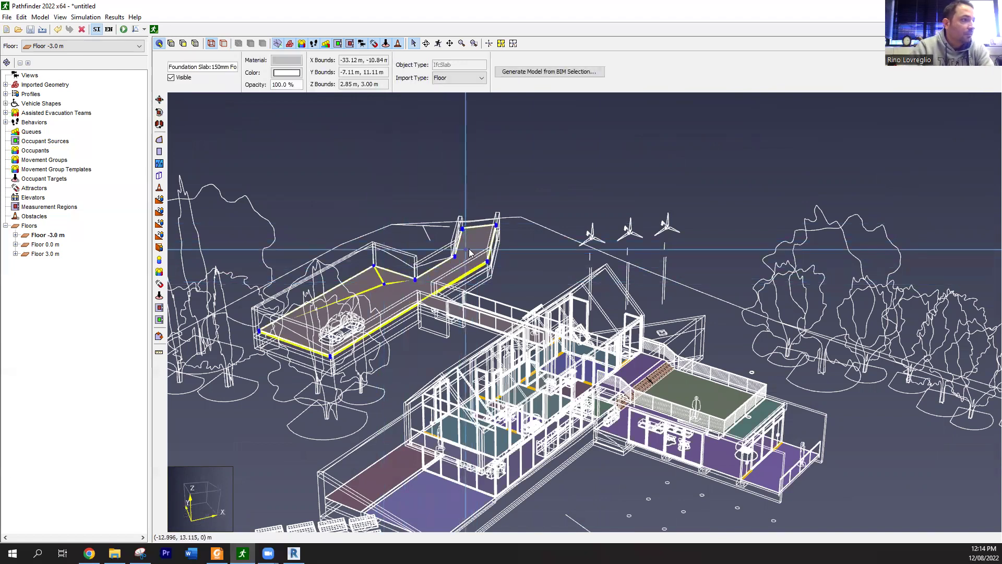
click(477, 248)
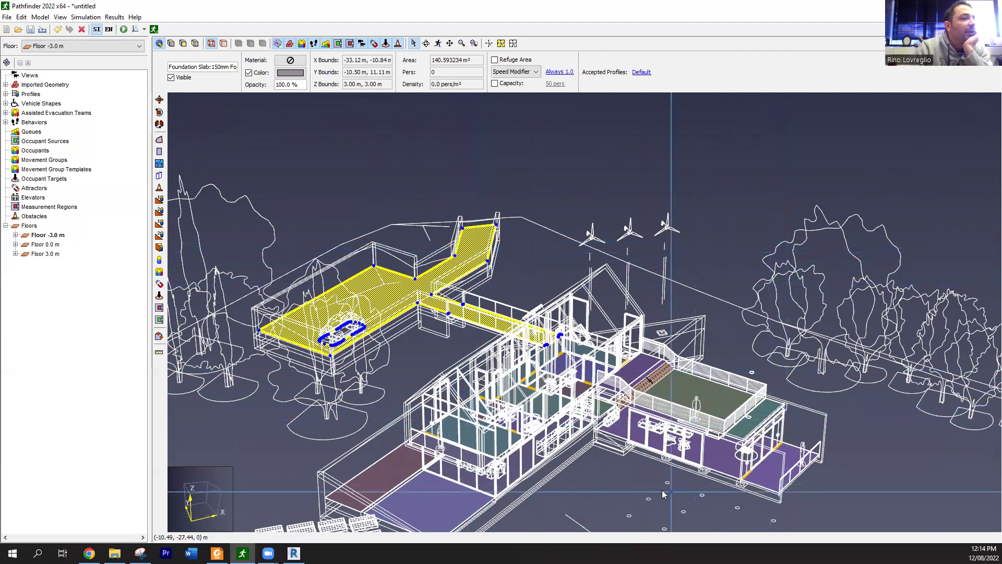
right_click(473, 242)
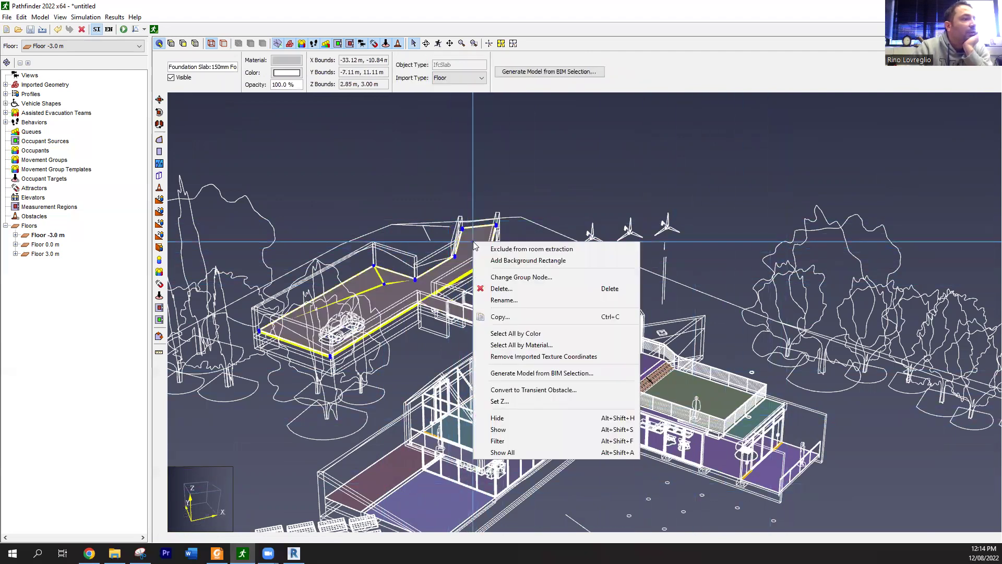
click(464, 234)
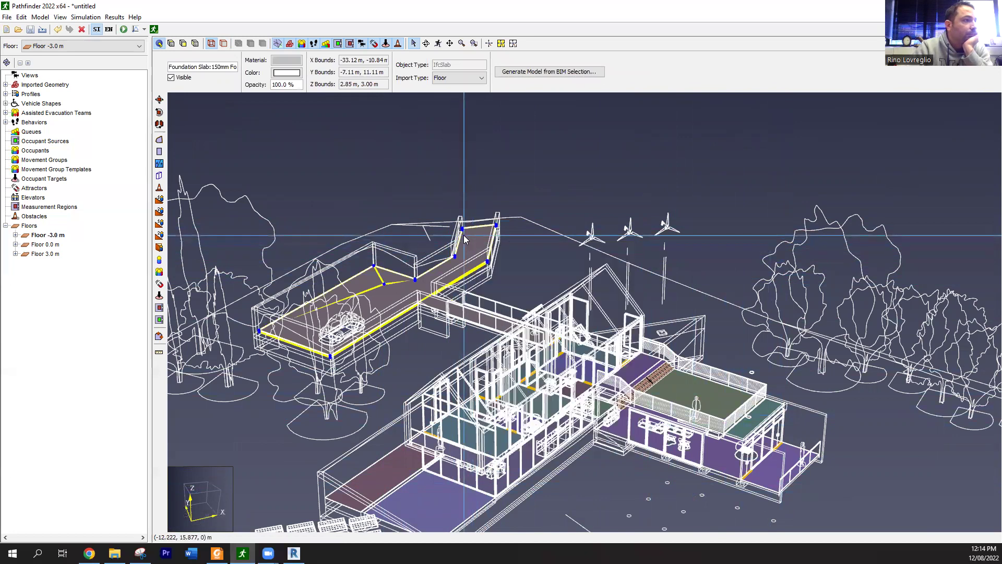
click(470, 235)
right_click(472, 234)
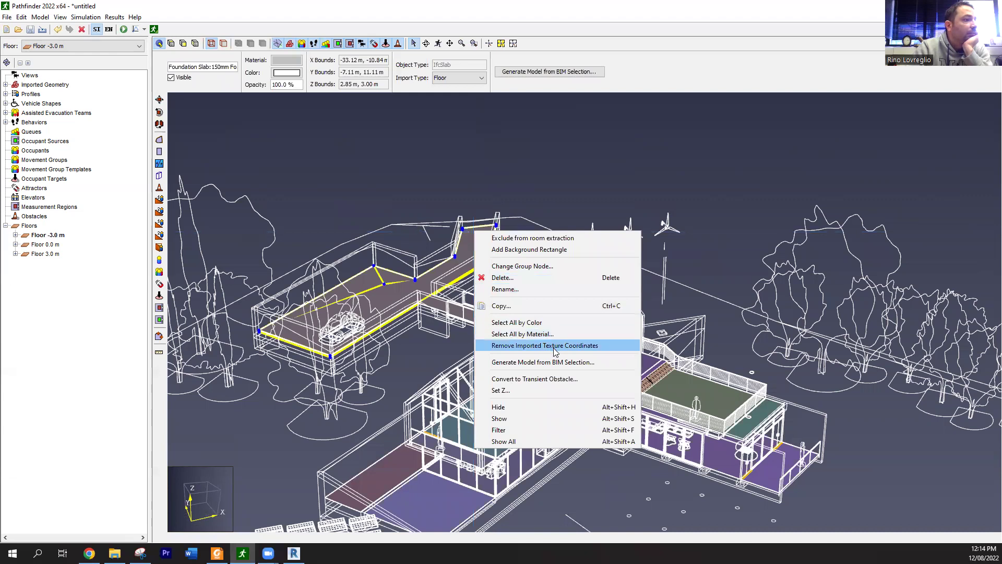
click(727, 243)
- Return the imported geometry from wireframe to solid rendering
middle_drag(550, 265, 618, 197)
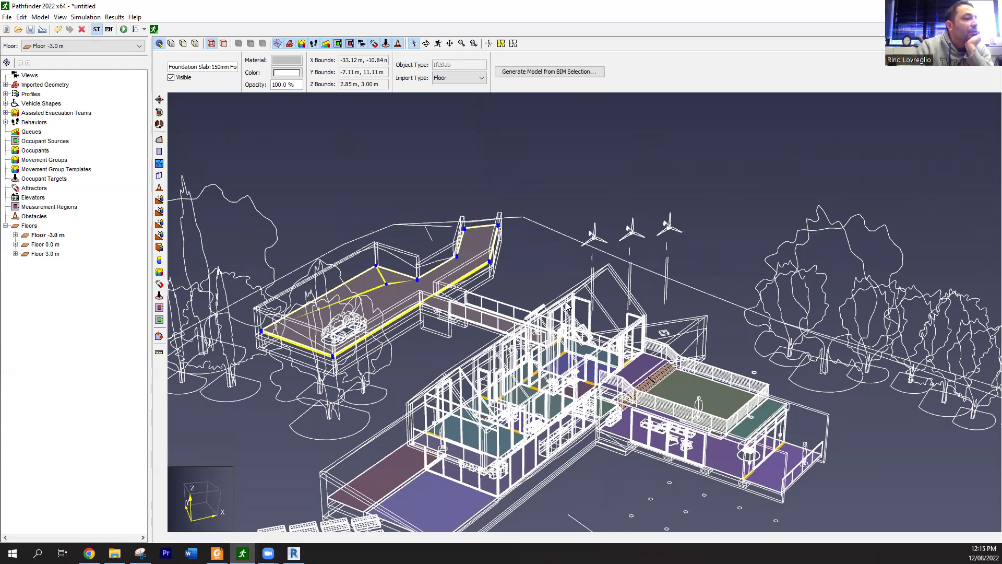
scroll(539, 406, up, 1)
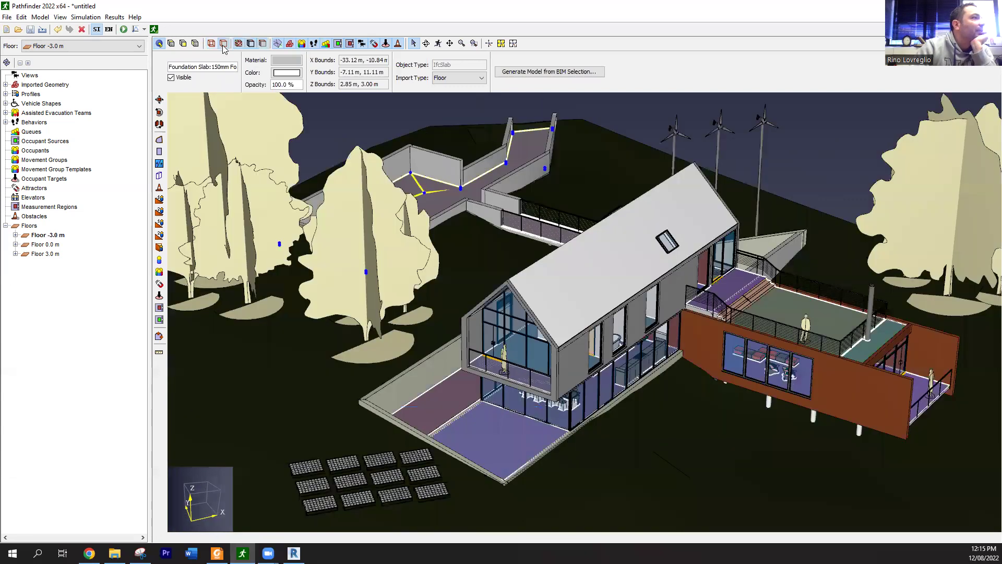
click(238, 43)
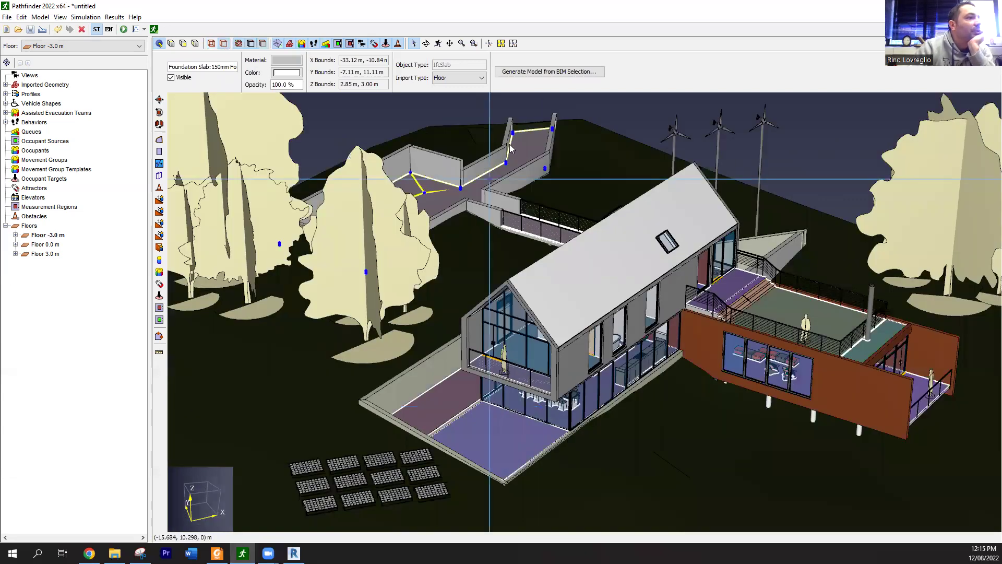
- Select all components connected to the generated car-area room behind the house, using the Entire graph option
click(528, 143)
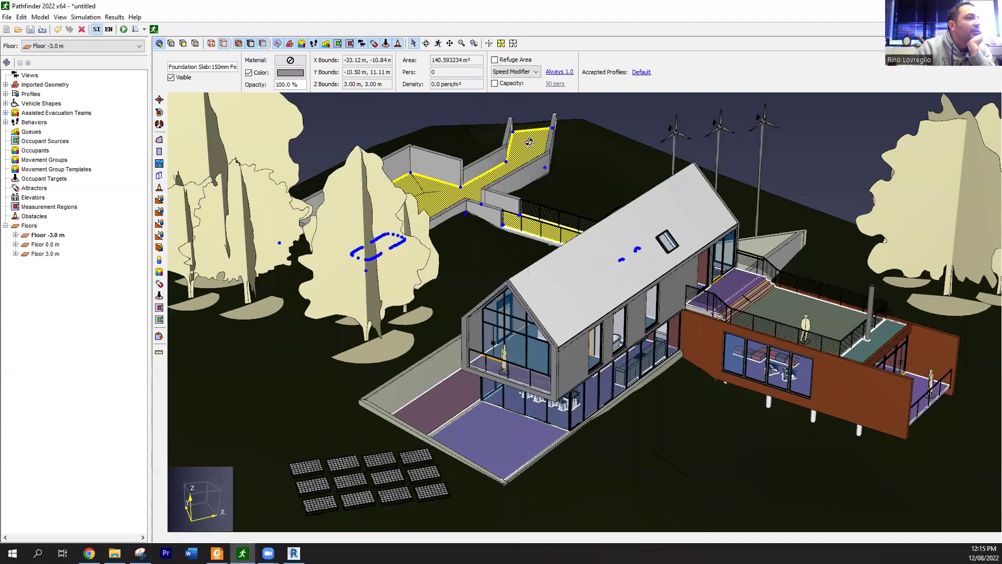
right_click(528, 143)
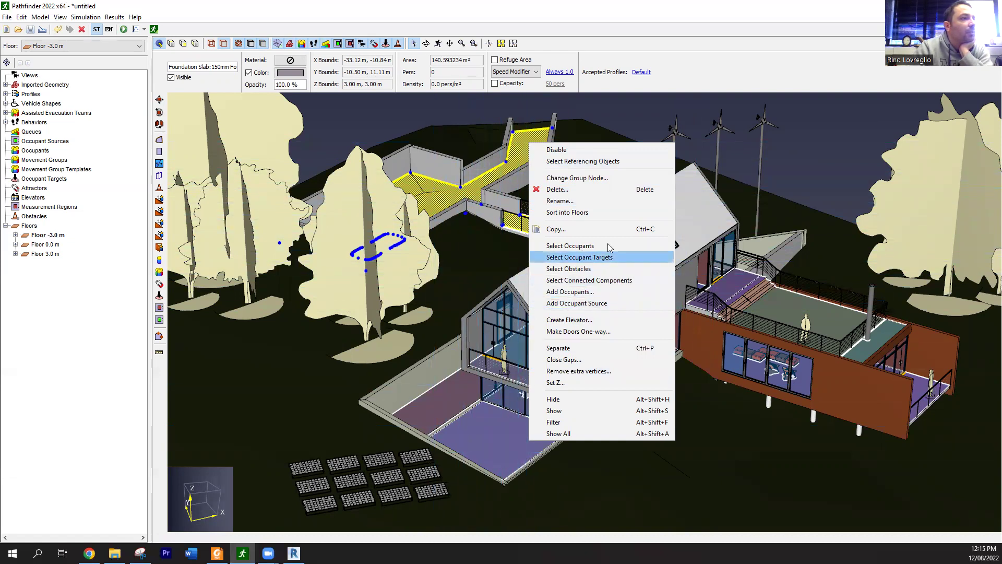
click(613, 283)
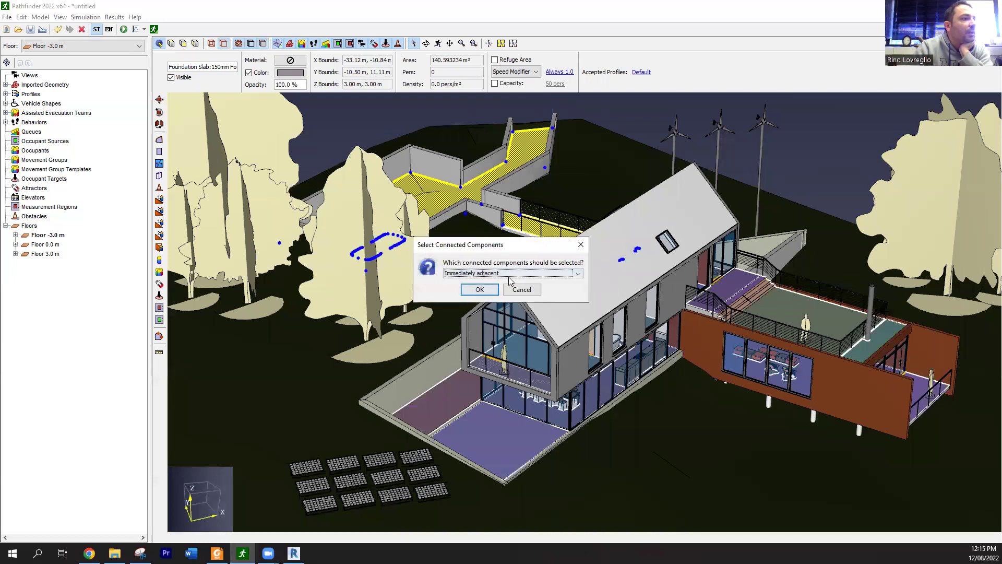
click(510, 277)
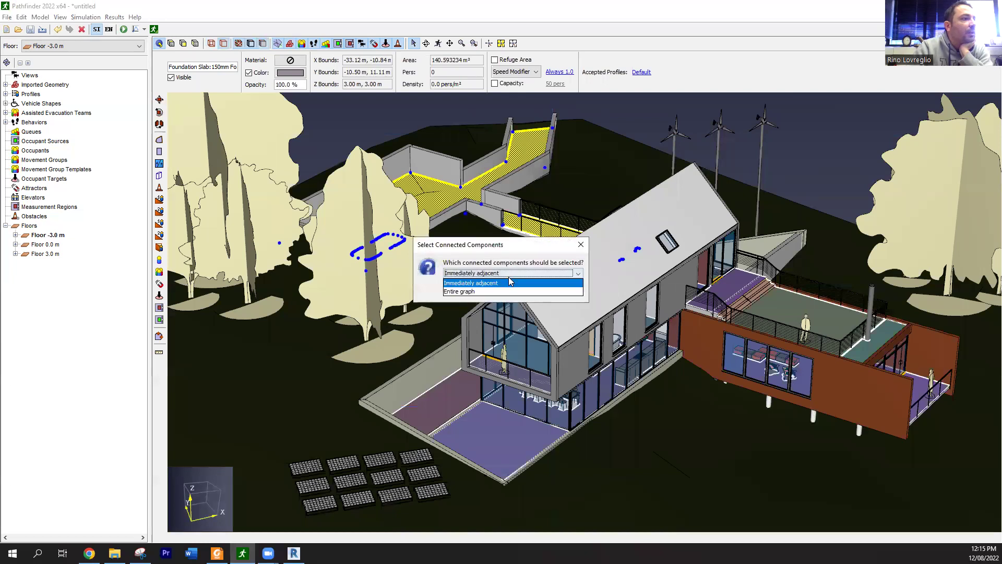
click(486, 291)
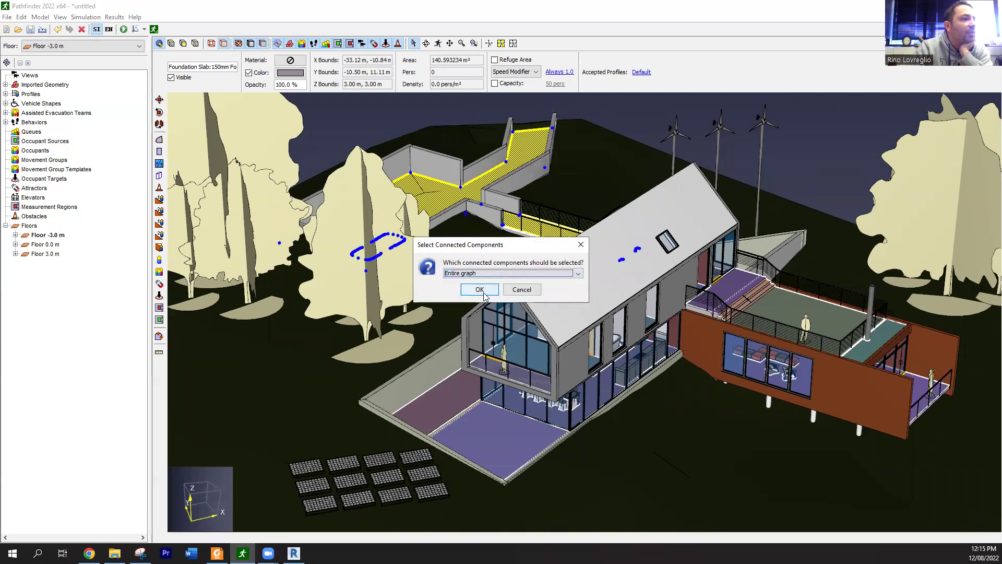
click(479, 289)
- Examine which generated rooms belong to the connected selection, especially around the glazed ground floor, the pool and the red terrace
scroll(699, 451, up, 1)
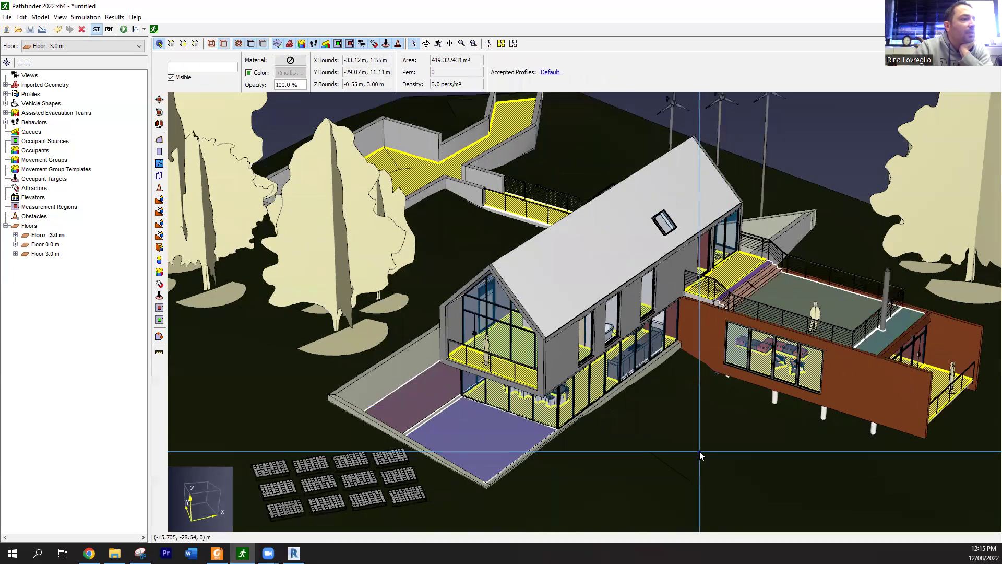
middle_drag(673, 426, 629, 448)
scroll(623, 445, up, 1)
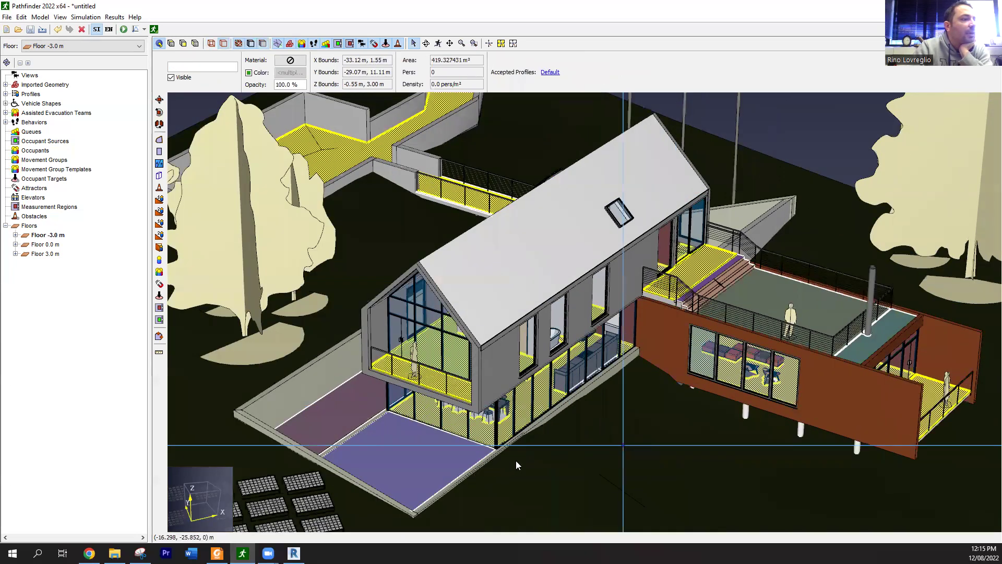
scroll(515, 461, up, 3)
scroll(565, 419, down, 3)
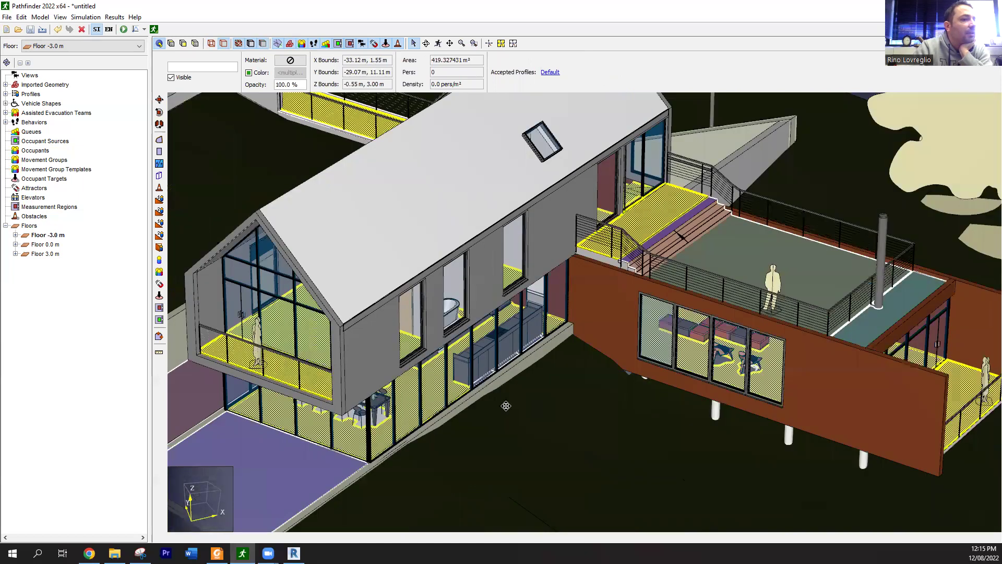
scroll(568, 354, down, 2)
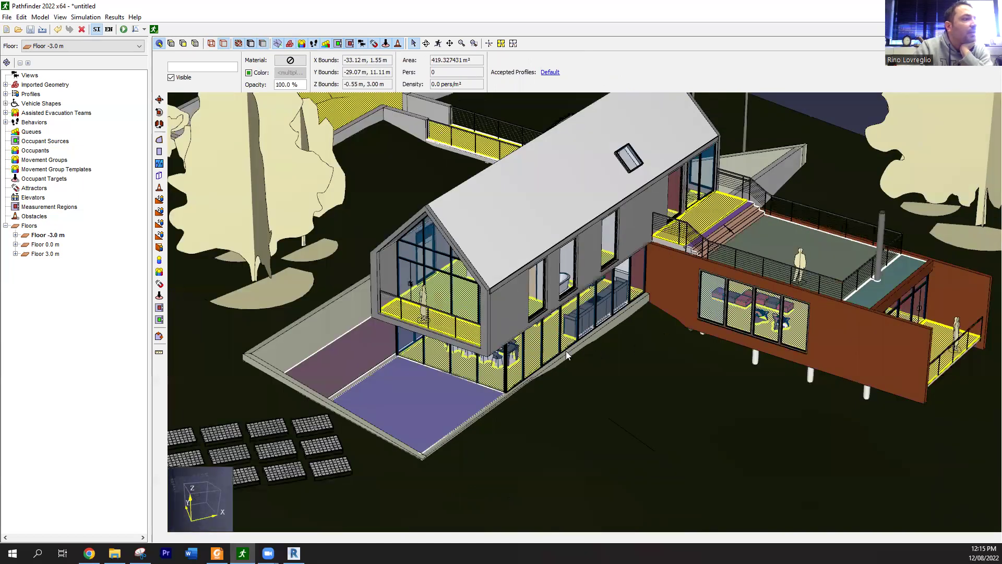
middle_drag(492, 368, 551, 338)
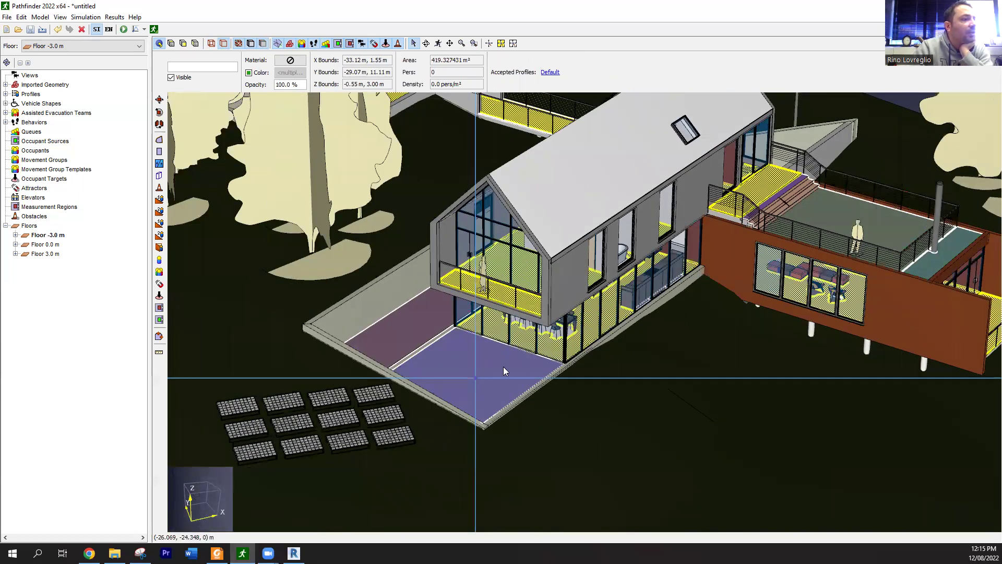
scroll(503, 367, up, 2)
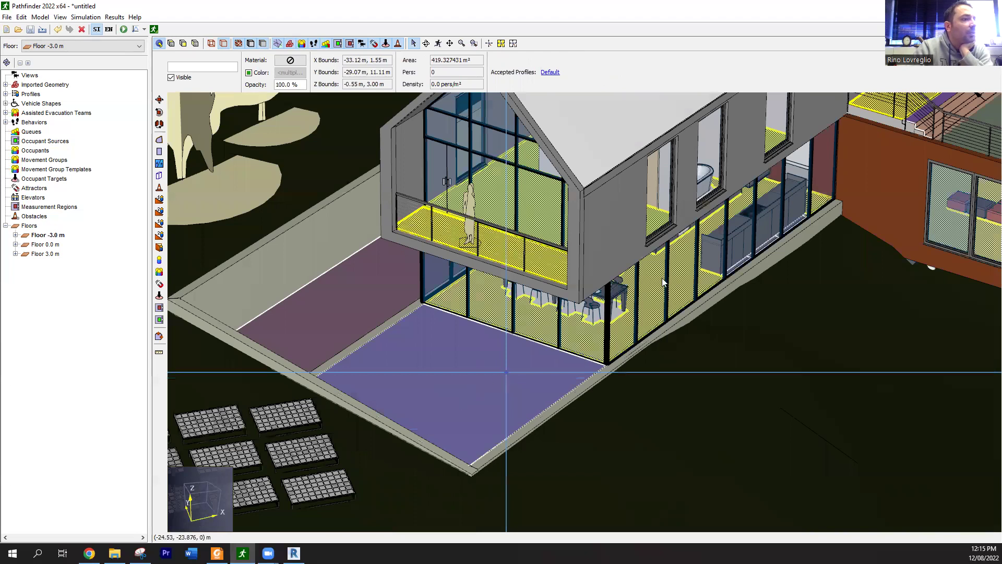
scroll(661, 308, up, 1)
scroll(665, 374, up, 1)
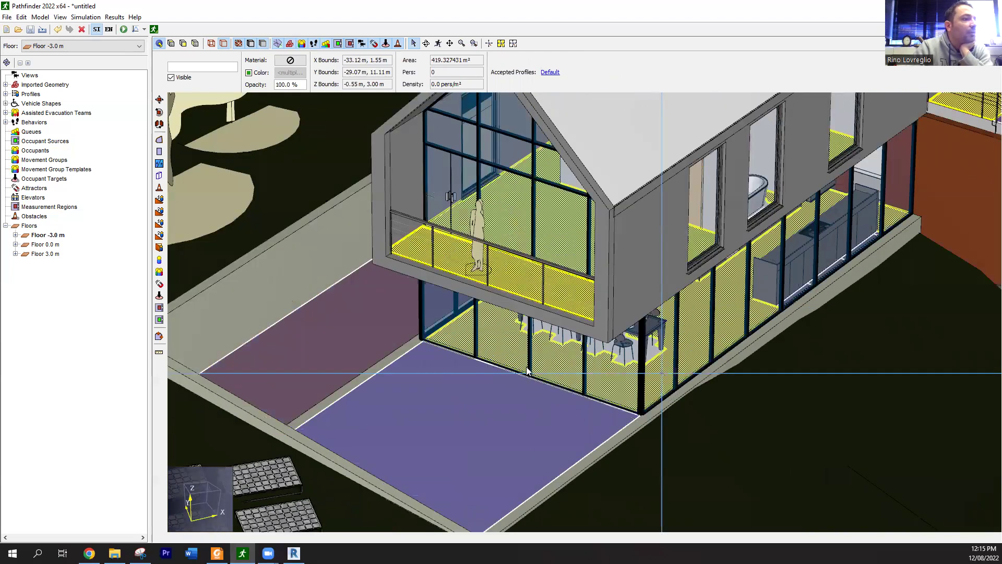
scroll(538, 376, down, 1)
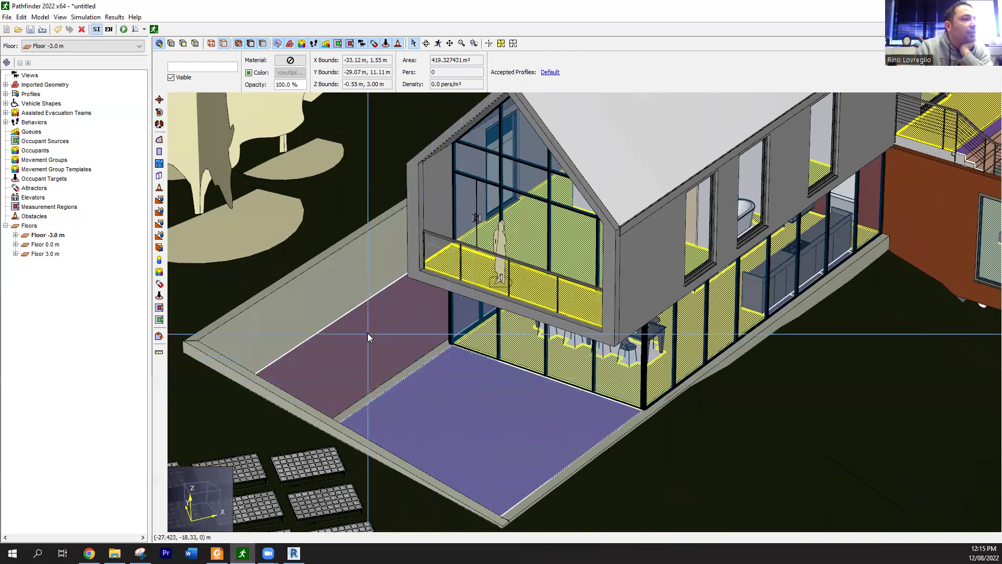
scroll(507, 334, down, 1)
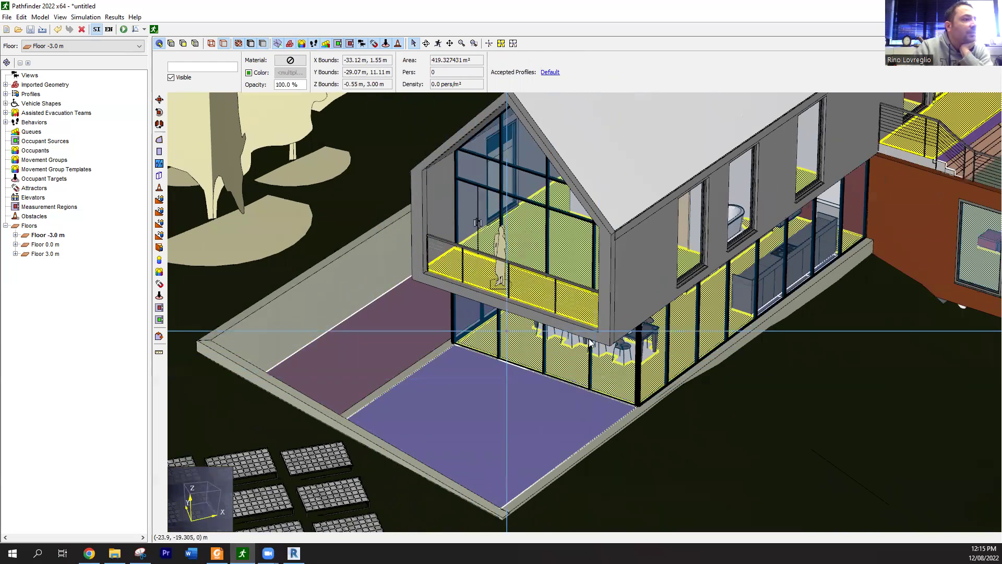
- Examine the connected rooms along the dining area, kitchen and balcony, and around the upper terrace of the red annex
middle_drag(589, 342, 375, 397)
middle_drag(507, 326, 538, 321)
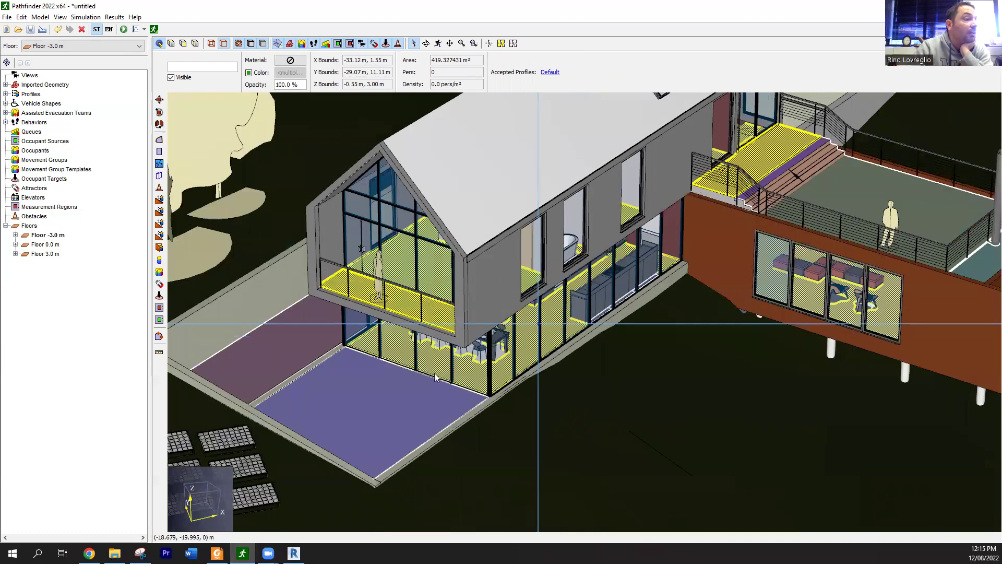
scroll(548, 338, up, 1)
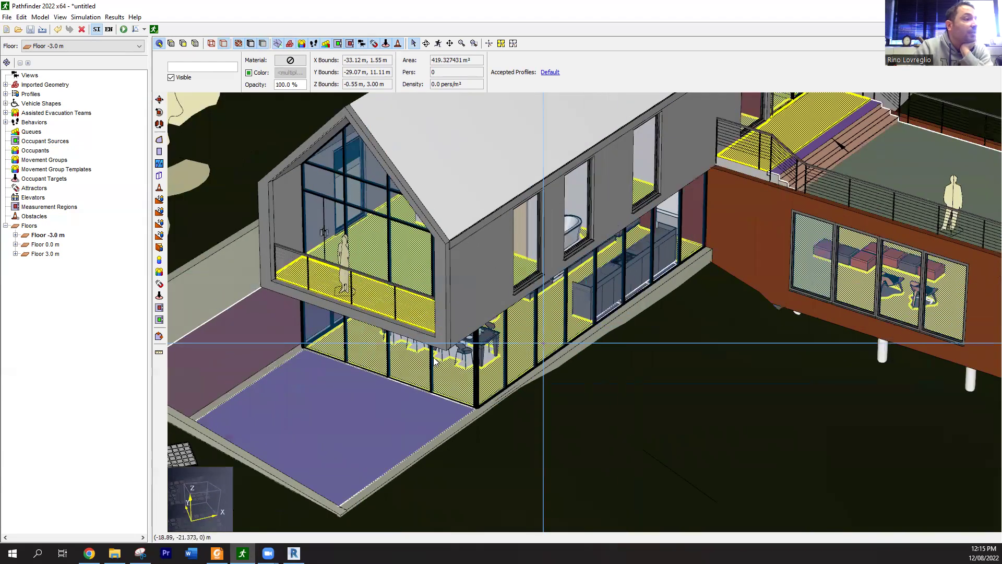
scroll(467, 349, up, 2)
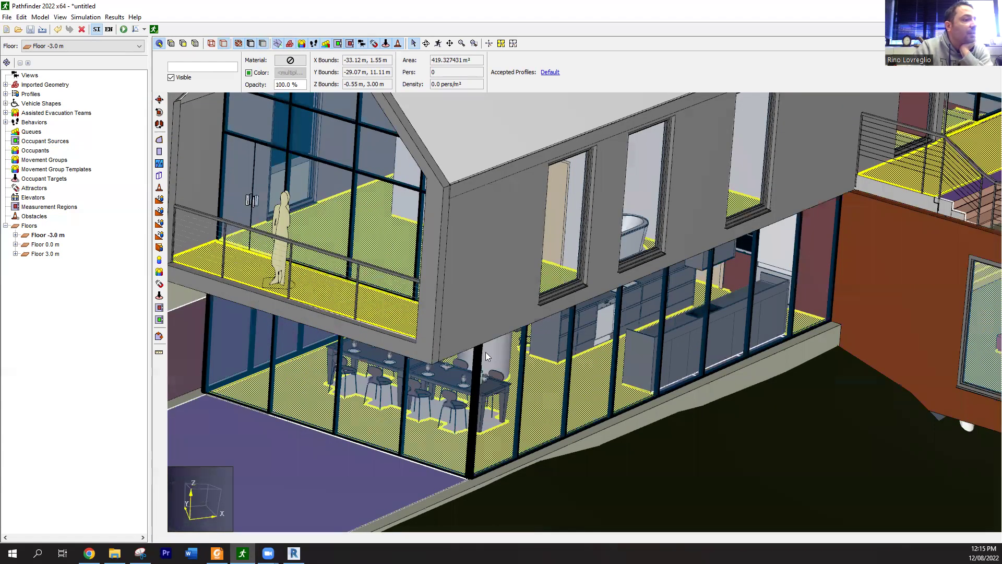
right_drag(663, 318, 648, 358)
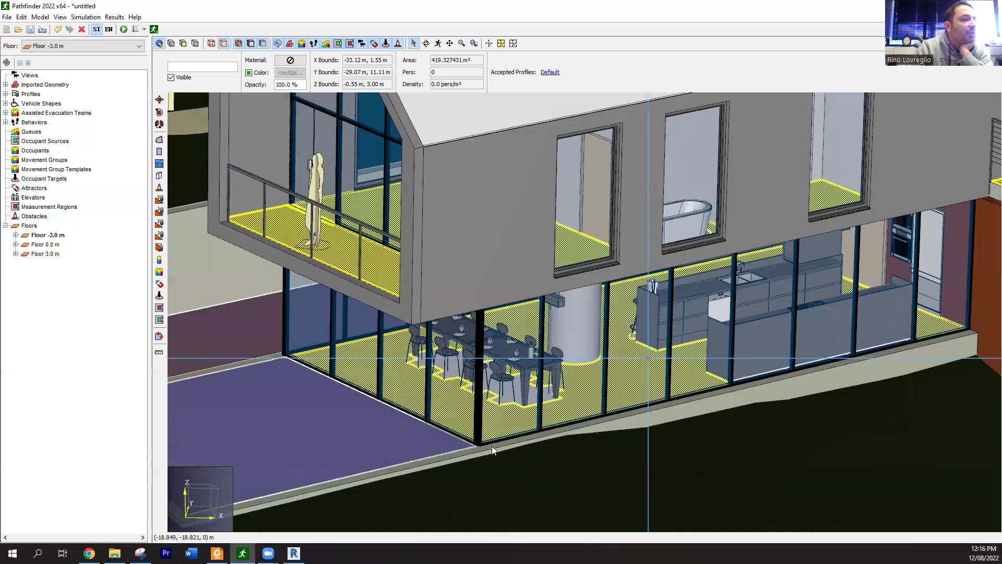
middle_drag(492, 446, 595, 459)
scroll(760, 449, down, 1)
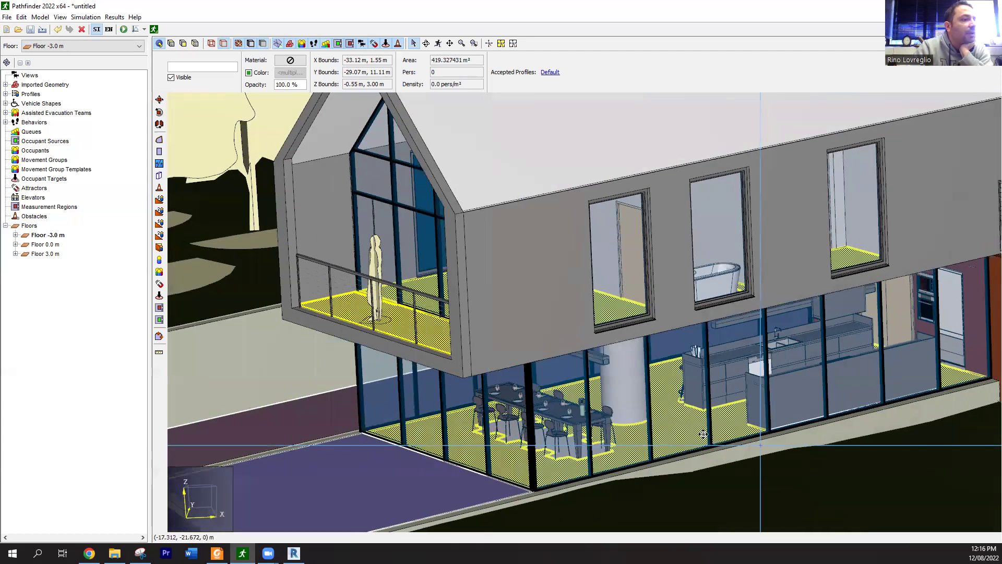
right_drag(839, 435, 844, 430)
middle_drag(846, 433, 865, 437)
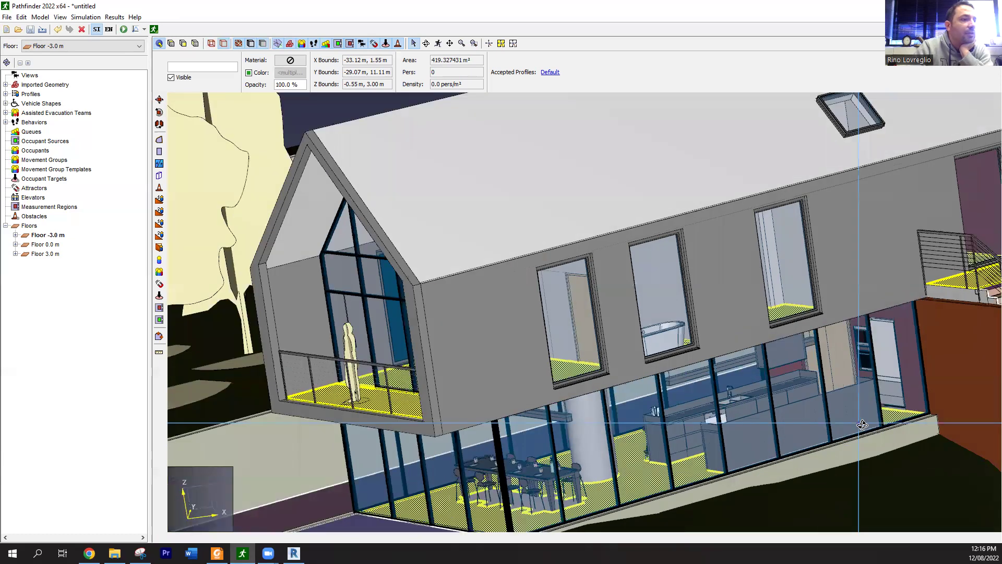
middle_drag(579, 485, 640, 401)
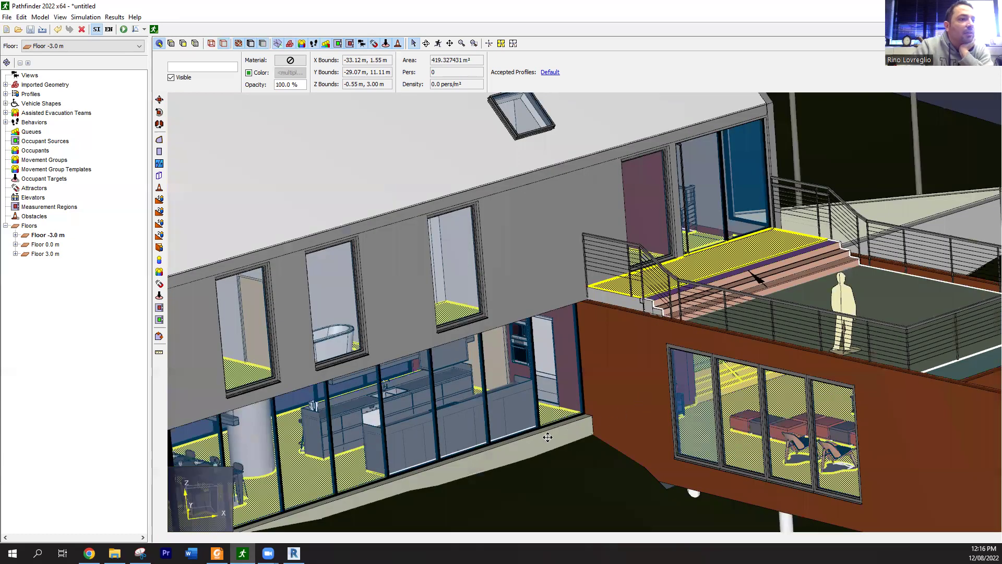
middle_drag(799, 329, 805, 348)
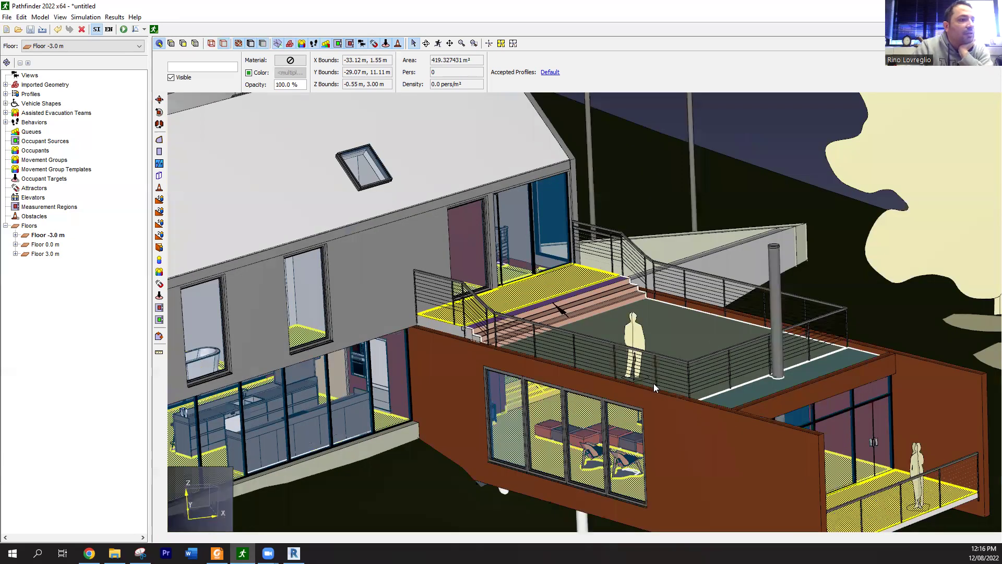
- Select the landing above the roof terrace steps and examine how its edge meets the stairs and the railing
middle_drag(699, 415, 660, 377)
click(537, 314)
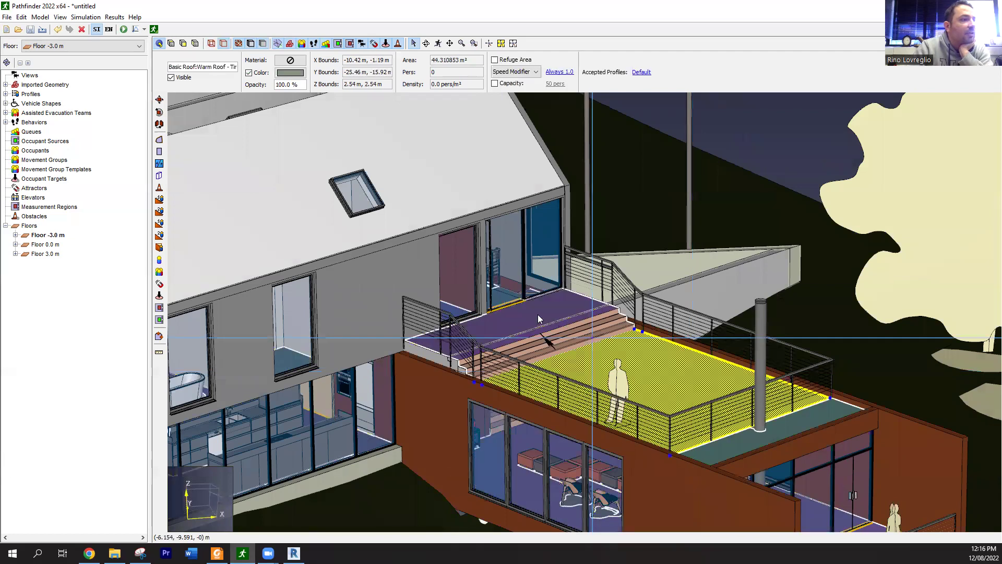
scroll(438, 401, up, 1)
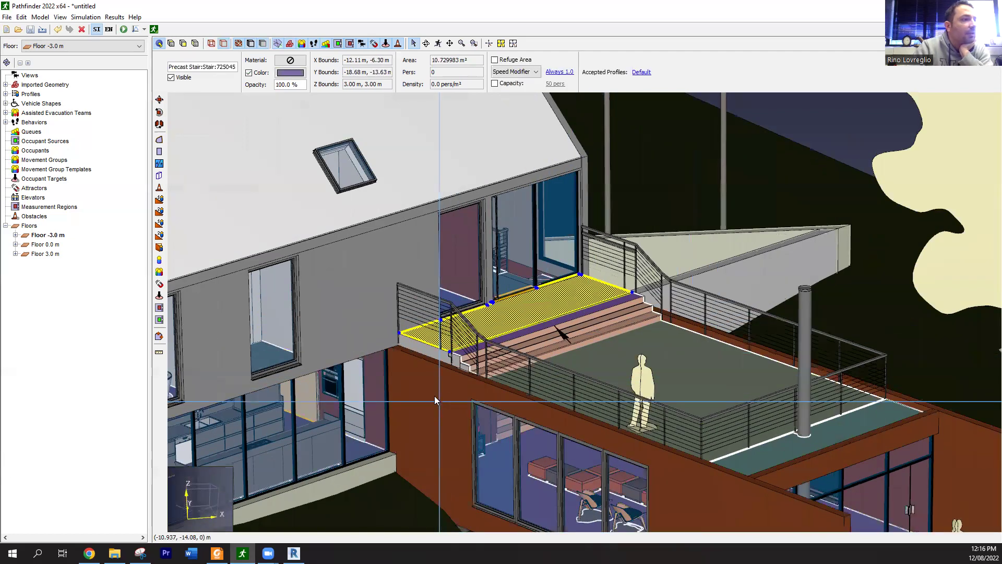
scroll(474, 351, up, 1)
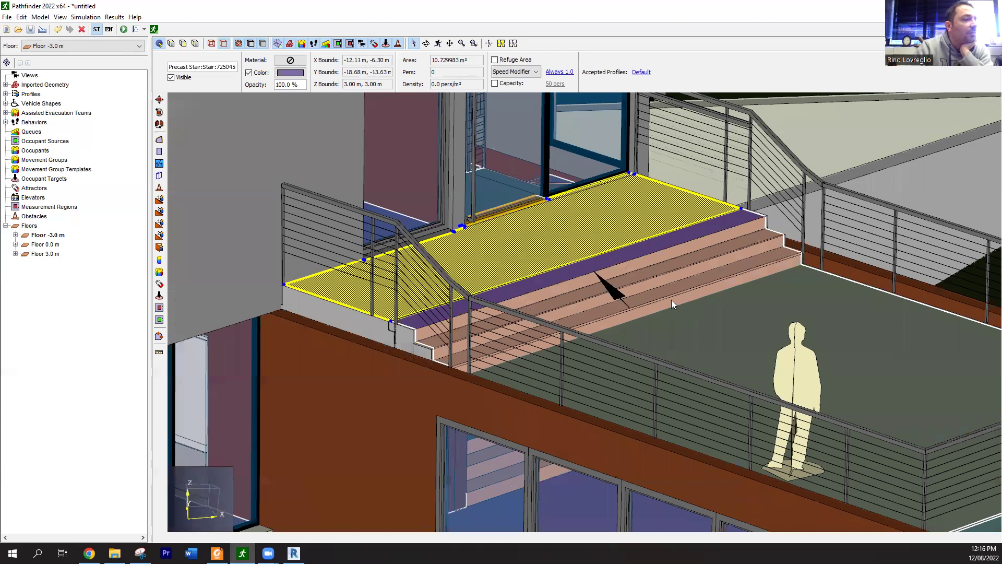
scroll(675, 312, up, 1)
right_drag(748, 237, 677, 242)
right_drag(761, 296, 763, 206)
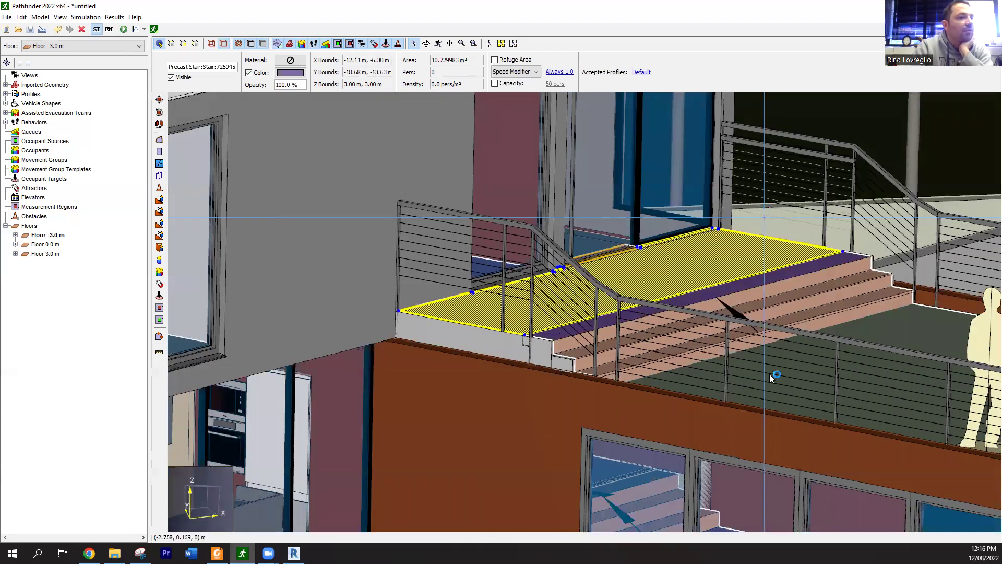
right_drag(773, 286, 859, 290)
right_drag(772, 307, 780, 378)
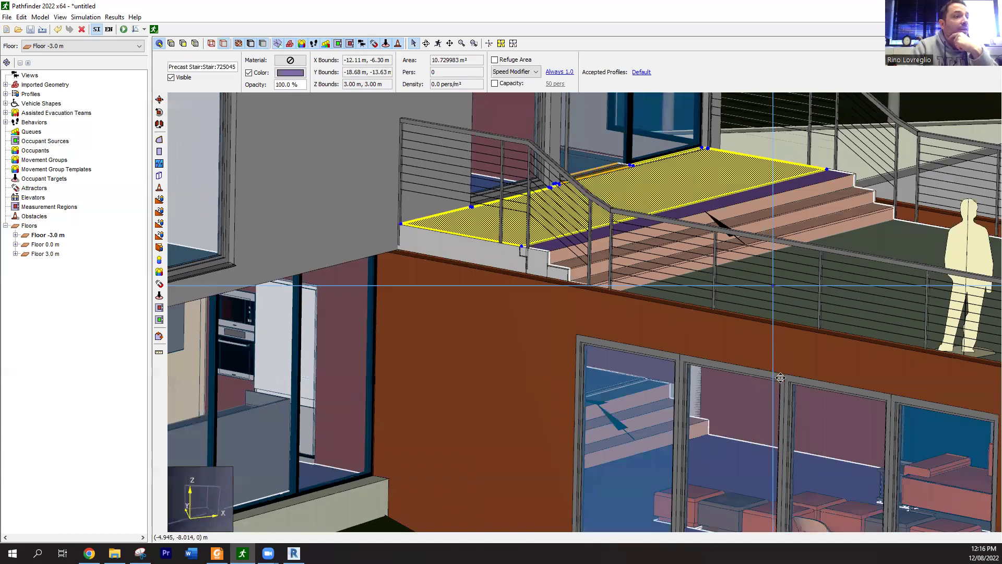
middle_drag(564, 431, 753, 344)
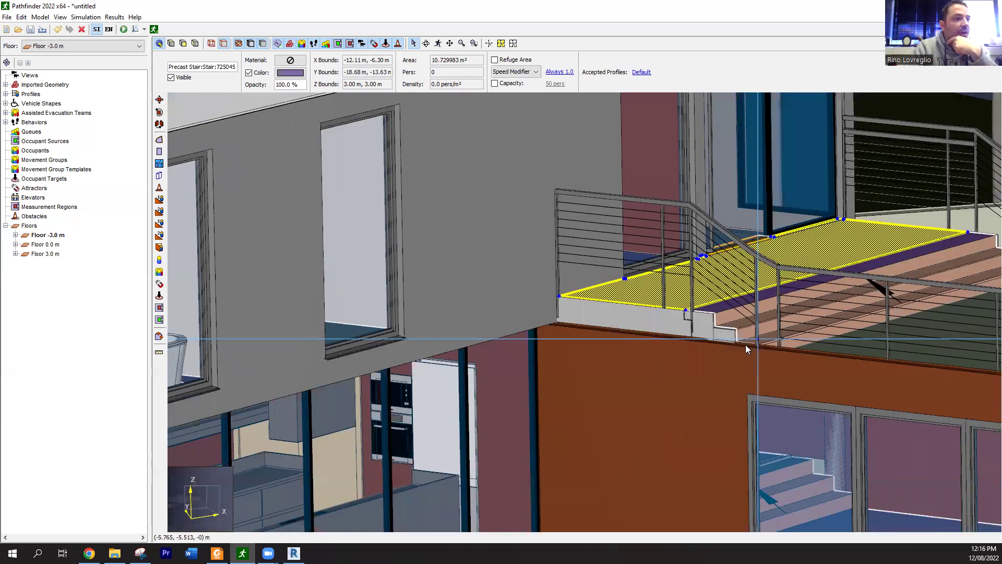
scroll(735, 346, up, 3)
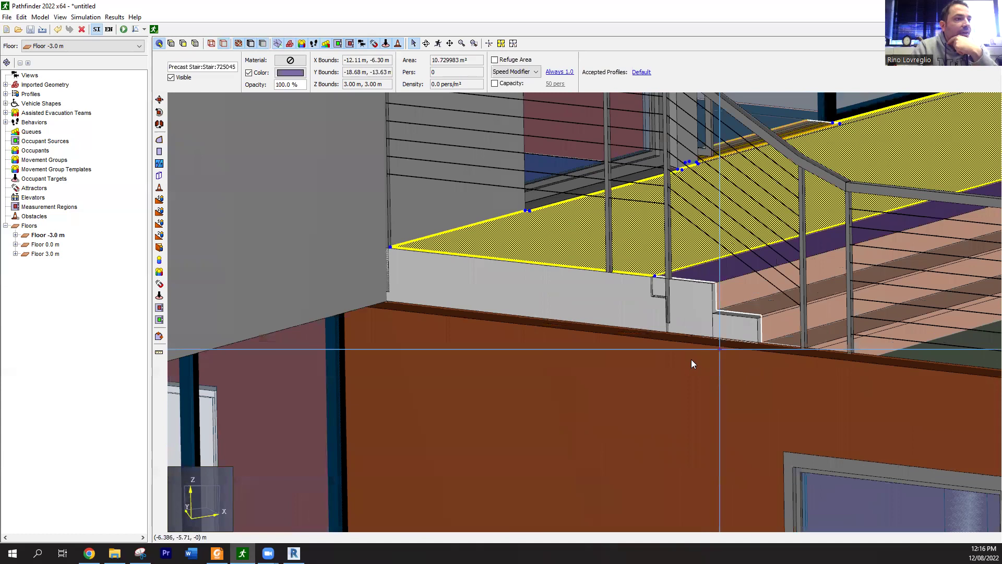
scroll(684, 371, up, 1)
scroll(682, 380, down, 3)
middle_drag(684, 380, 631, 366)
scroll(734, 366, down, 1)
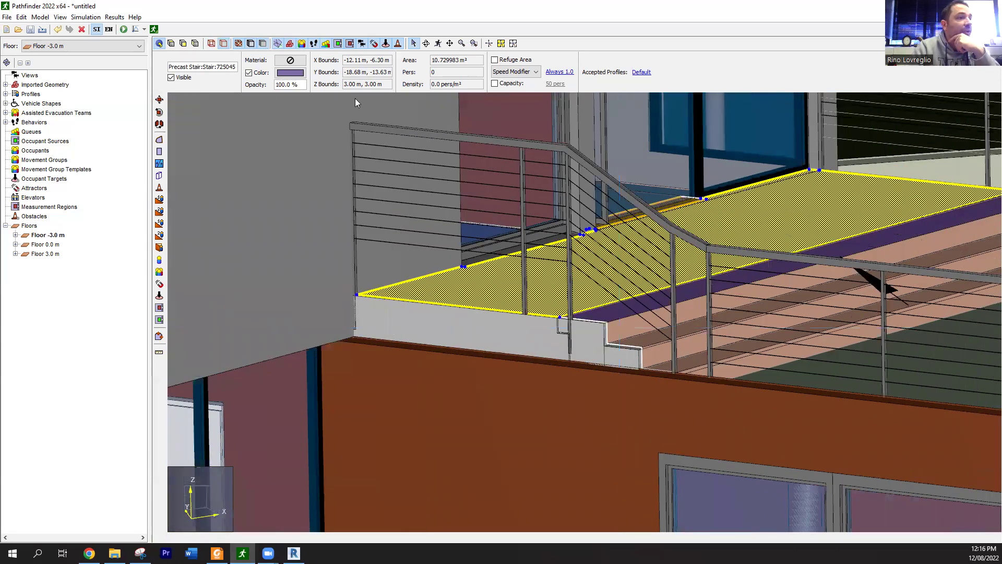
right_drag(573, 223, 578, 232)
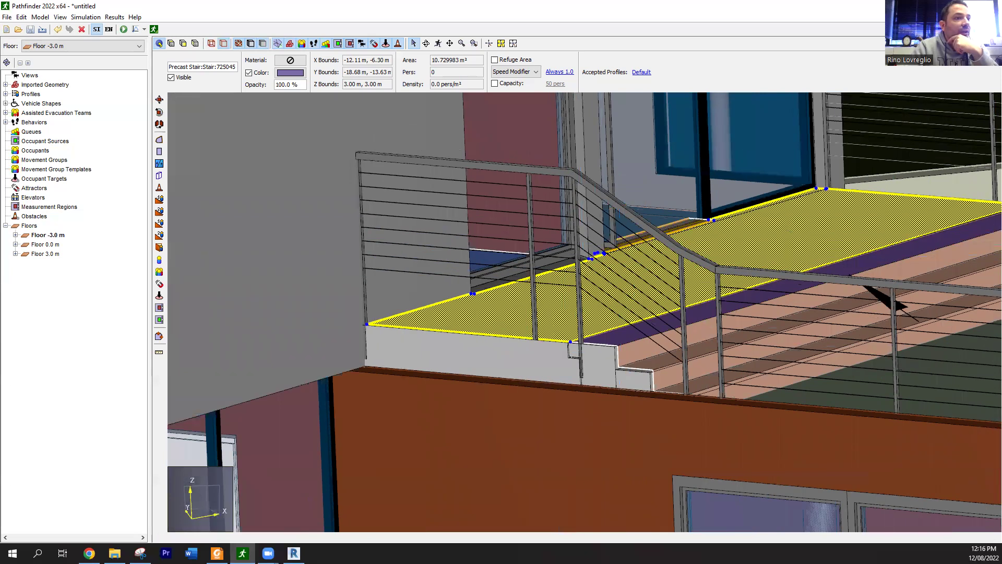
middle_drag(827, 241, 690, 242)
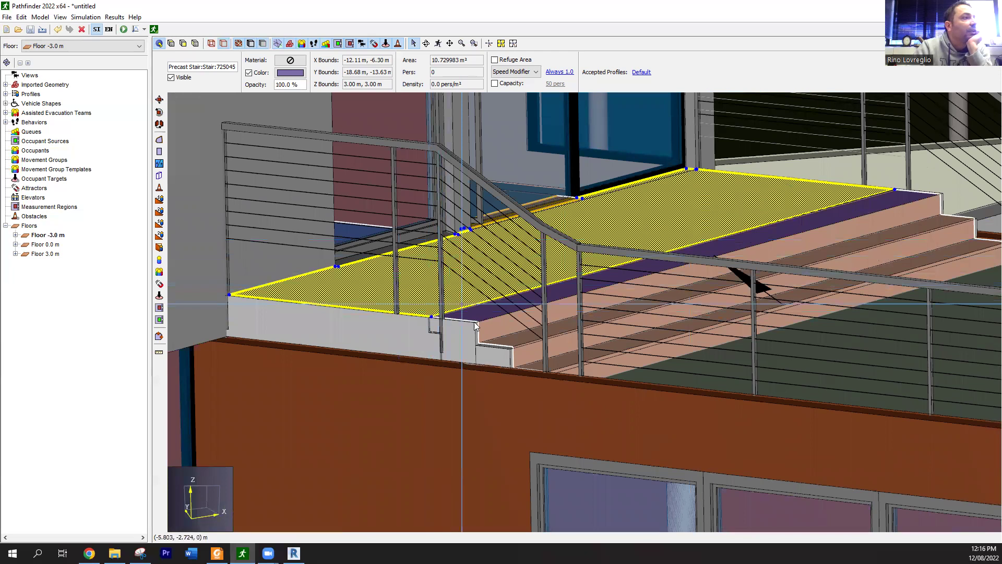
- Show the imported geometry as wireframe and identify the separate stair components beneath and beside the landing's edge
click(211, 44)
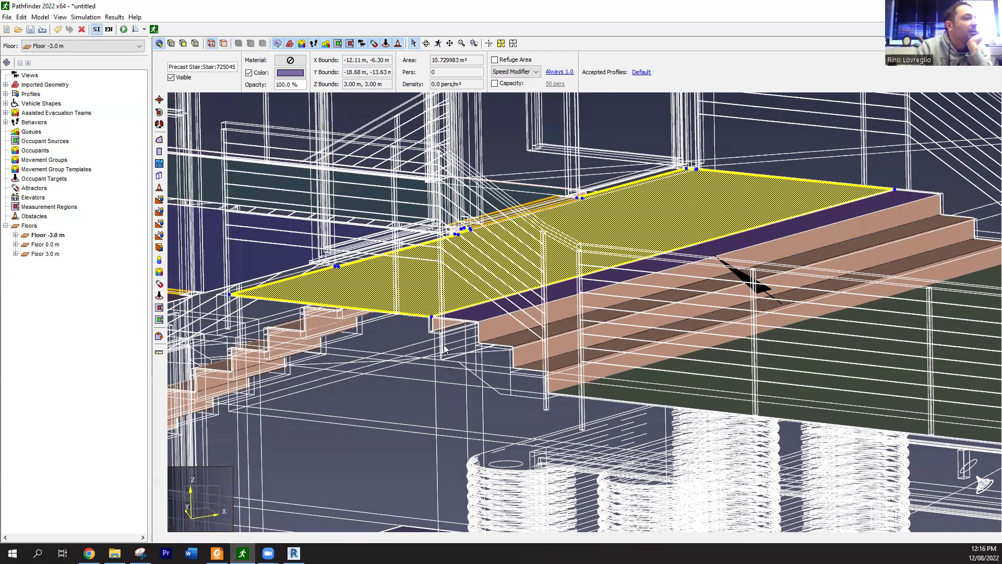
scroll(495, 312, up, 3)
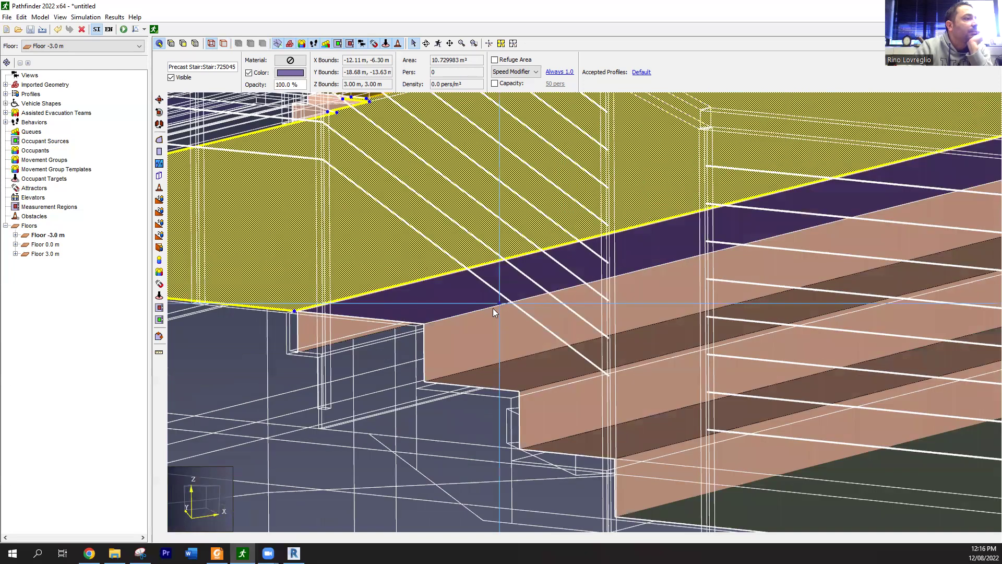
middle_drag(493, 308, 731, 257)
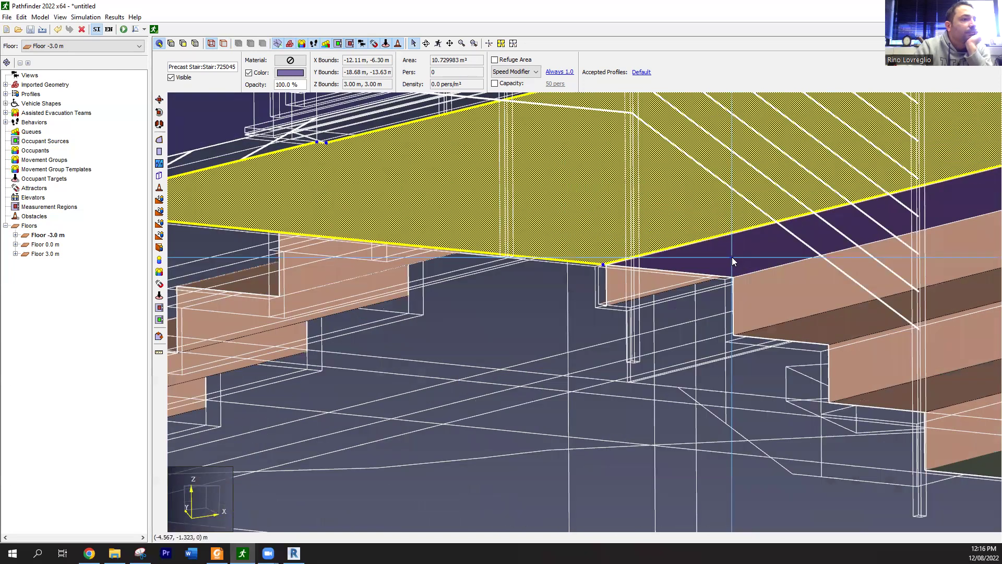
click(615, 286)
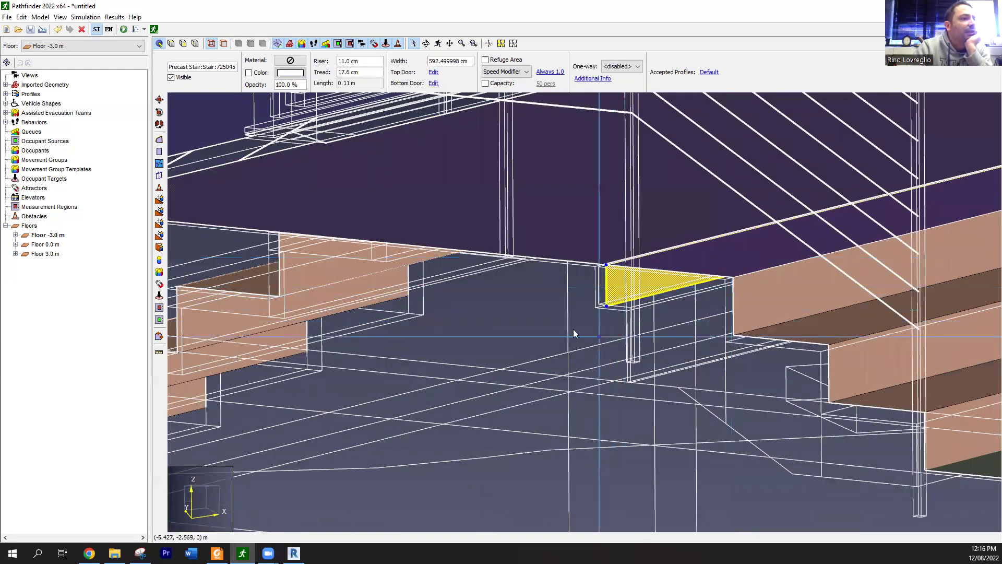
click(623, 289)
click(614, 287)
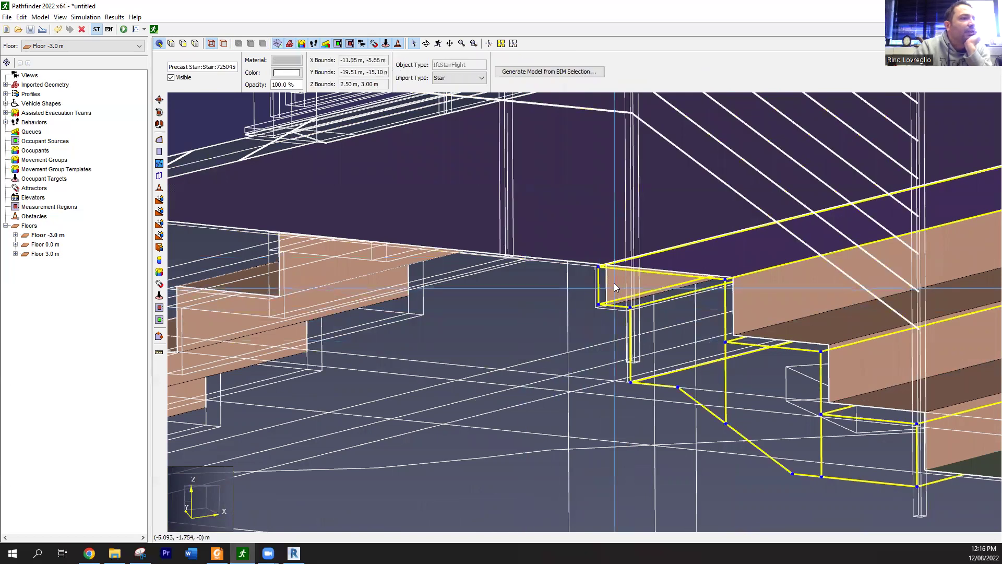
click(491, 308)
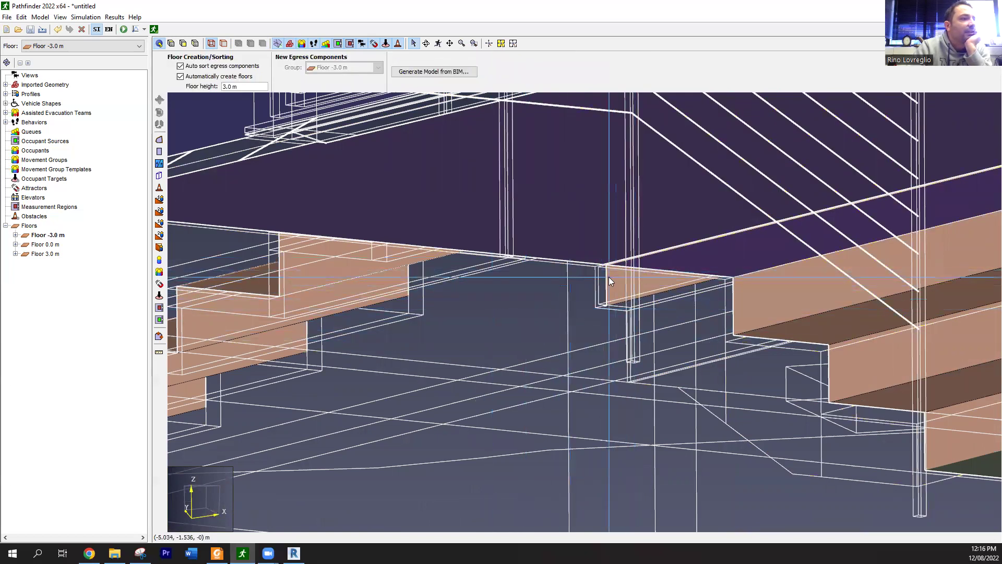
click(609, 276)
click(805, 315)
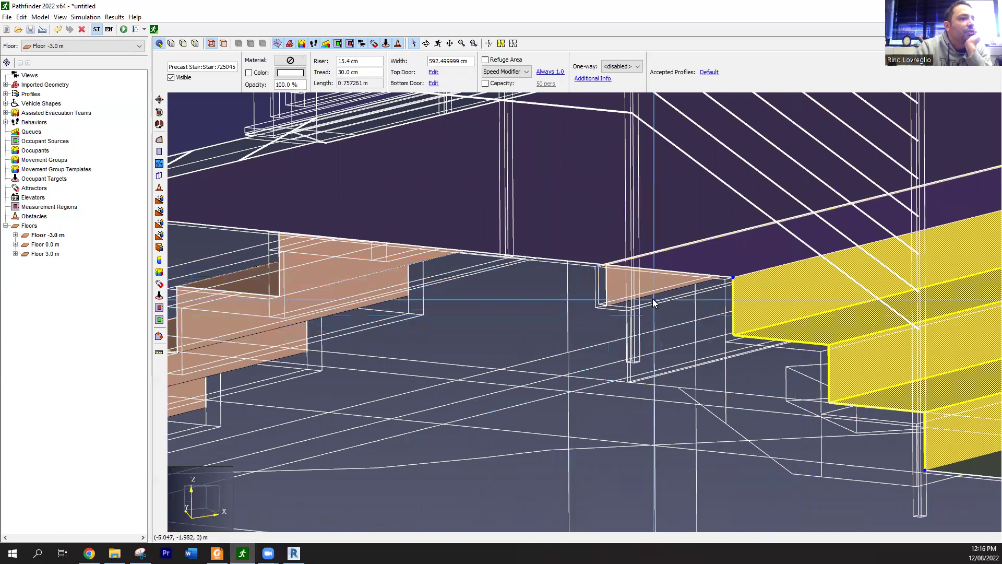
- Delete the small one-riser stair piece generated beneath the landing's front edge
click(615, 277)
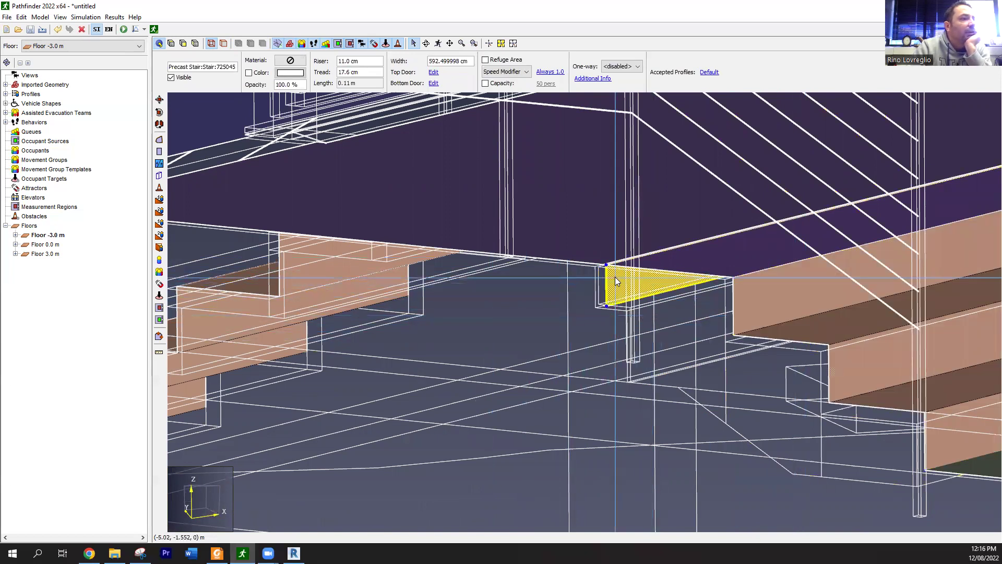
scroll(710, 298, down, 2)
scroll(710, 298, down, 3)
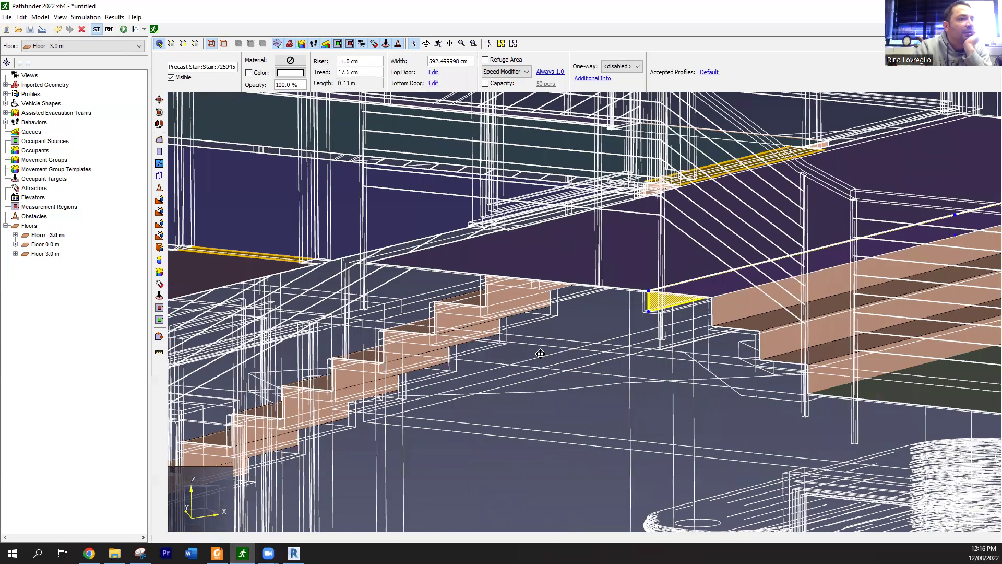
scroll(590, 346, down, 2)
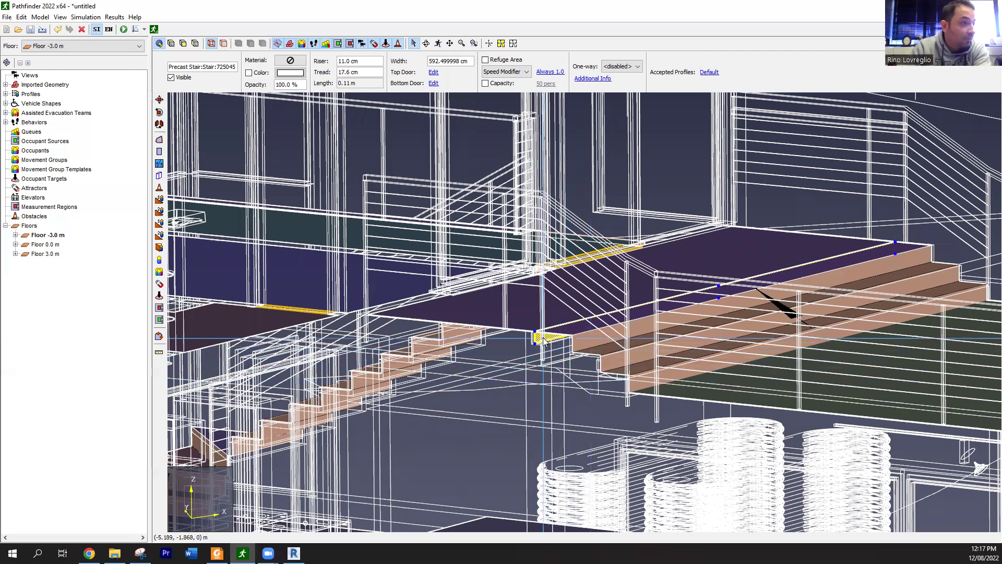
key(Delete)
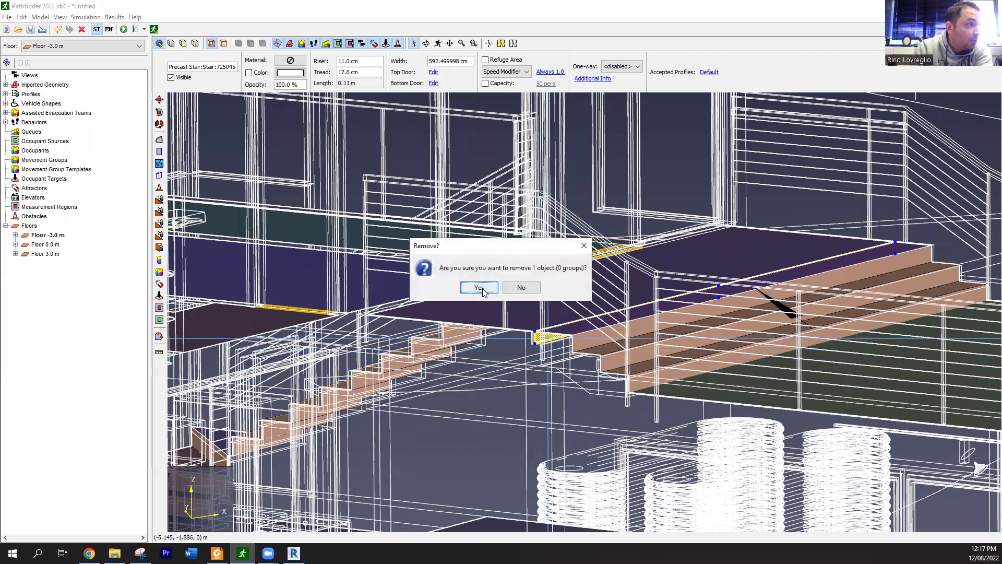
click(480, 288)
- Delete the narrow strip room between the landing and the terrace steps
scroll(560, 334, up, 1)
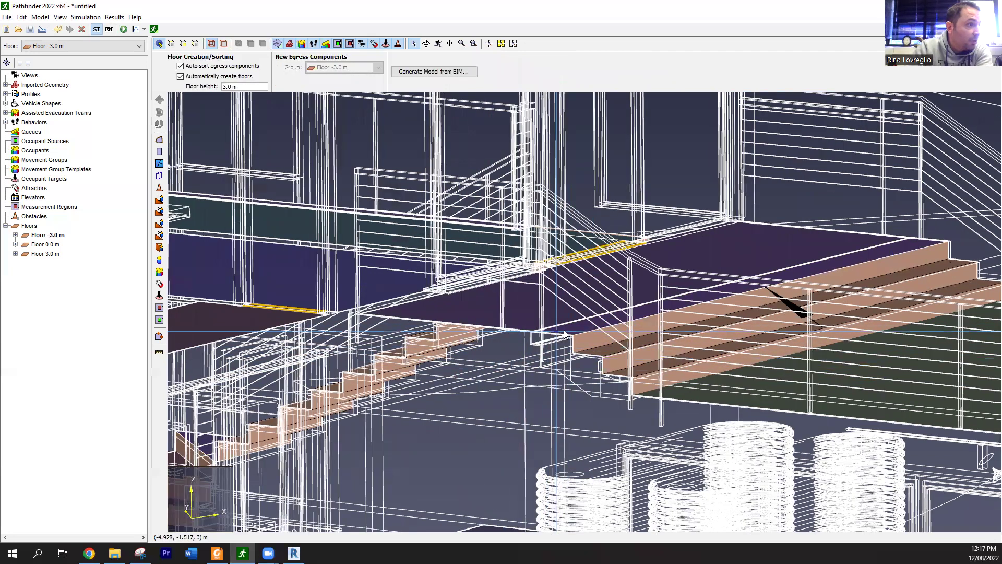
scroll(565, 333, up, 1)
click(566, 330)
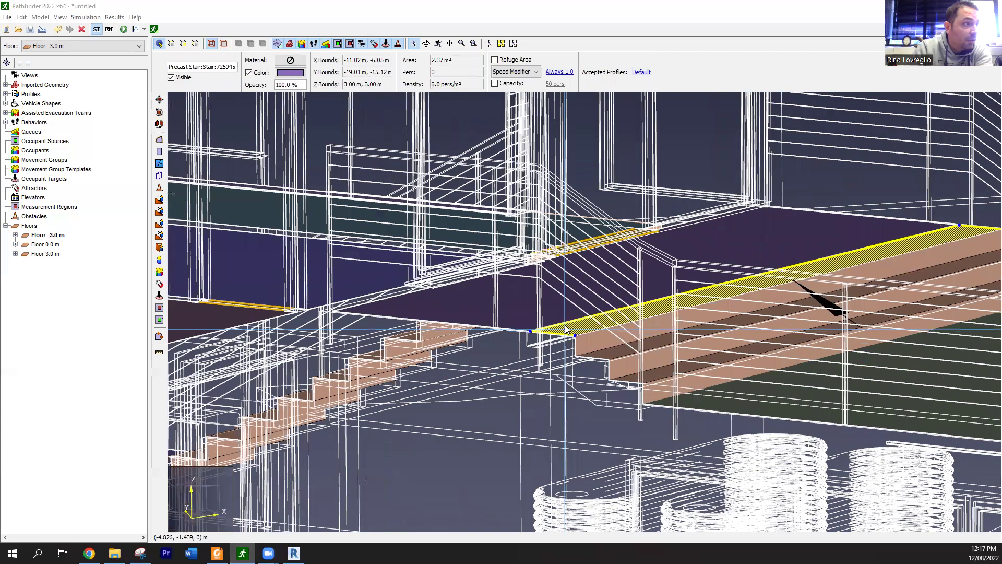
key(Delete)
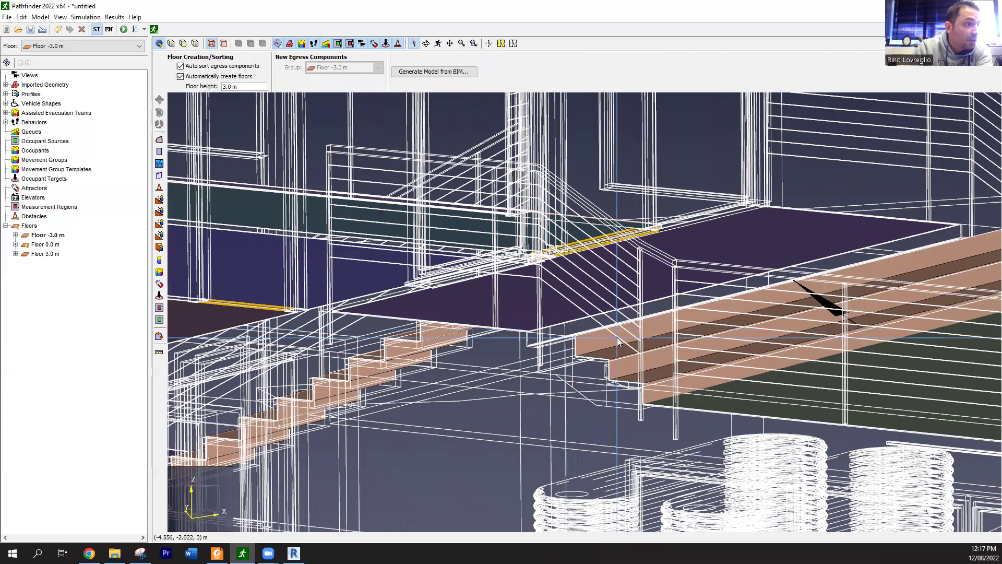
- Delete the imported precast stair between the landing and the roof terrace
click(616, 337)
click(614, 342)
click(607, 343)
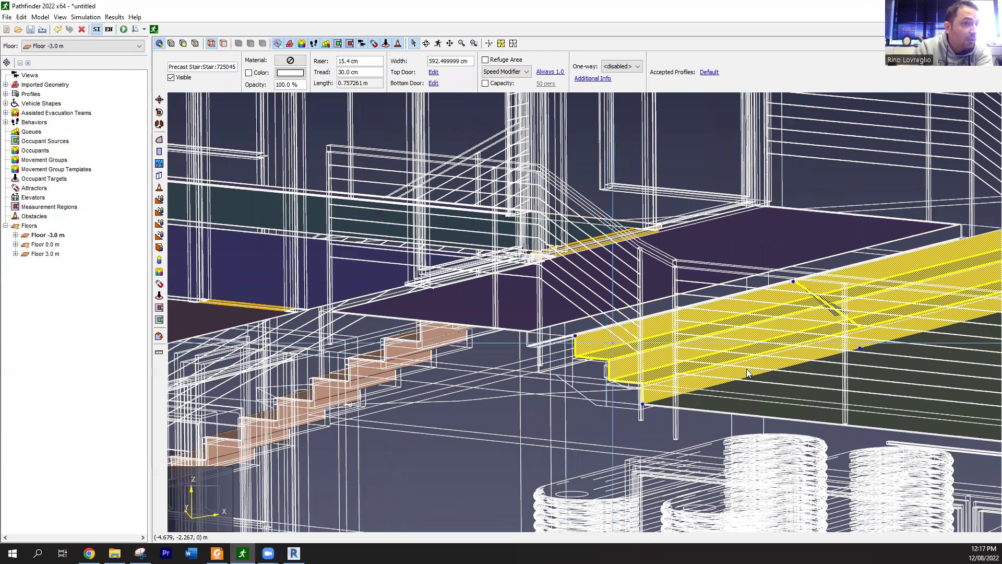
scroll(621, 373, down, 1)
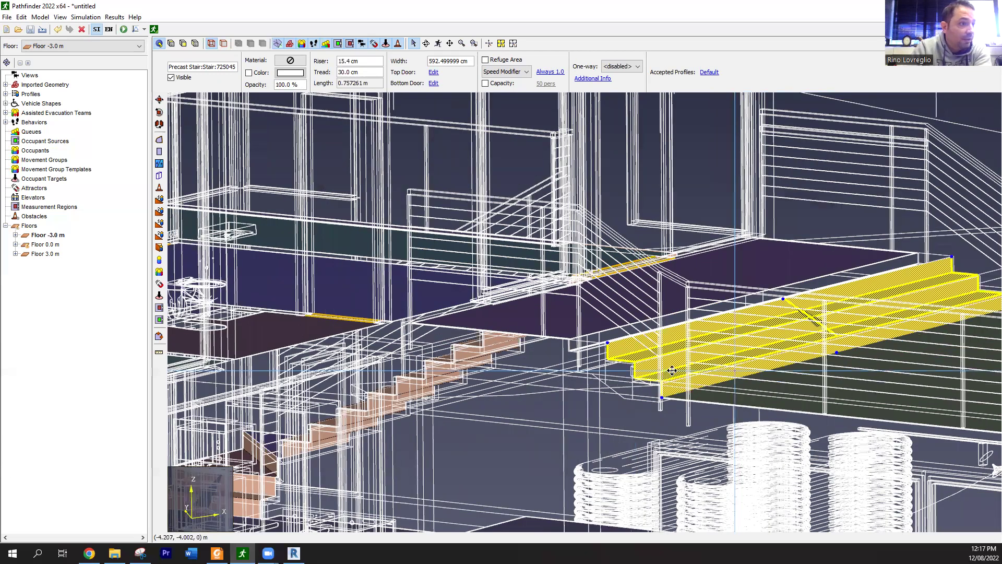
scroll(696, 319, down, 1)
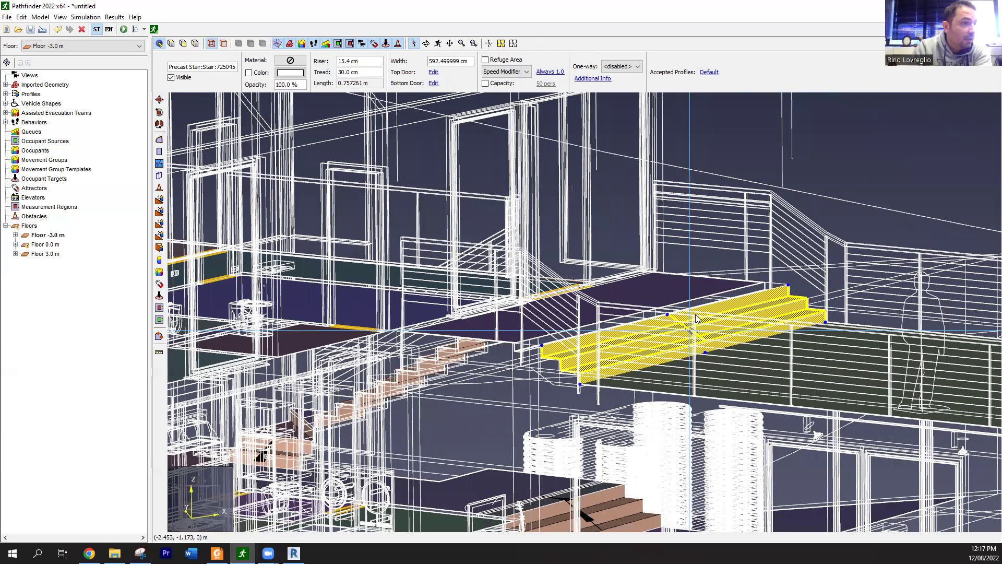
click(751, 352)
scroll(720, 433, down, 1)
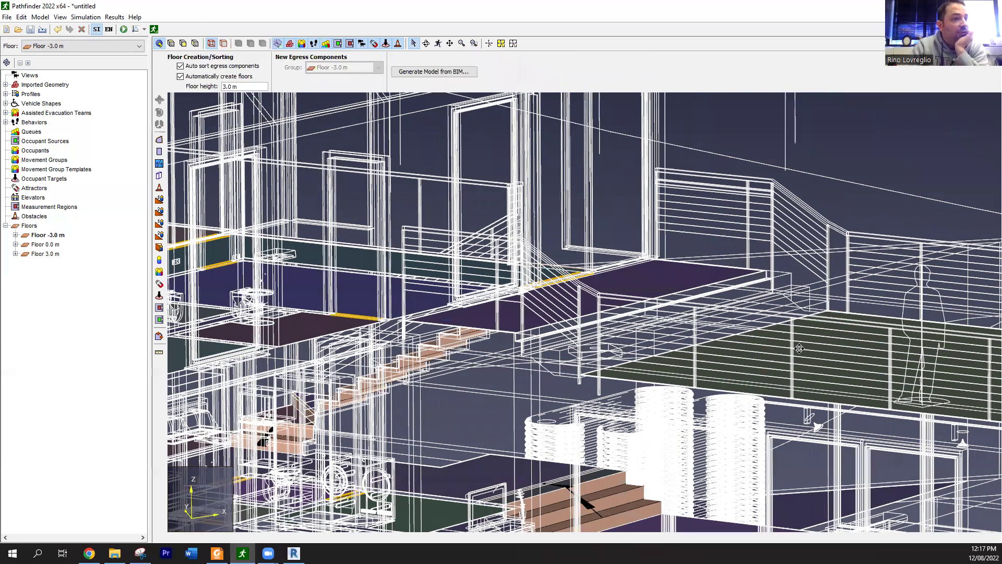
- Create a new stair up from the roof terrace edge beside the landing, 121.92 cm wide with 17.78 cm risers and 27.94 cm treads
scroll(888, 347, up, 2)
right_drag(882, 367, 886, 338)
middle_drag(896, 353, 805, 371)
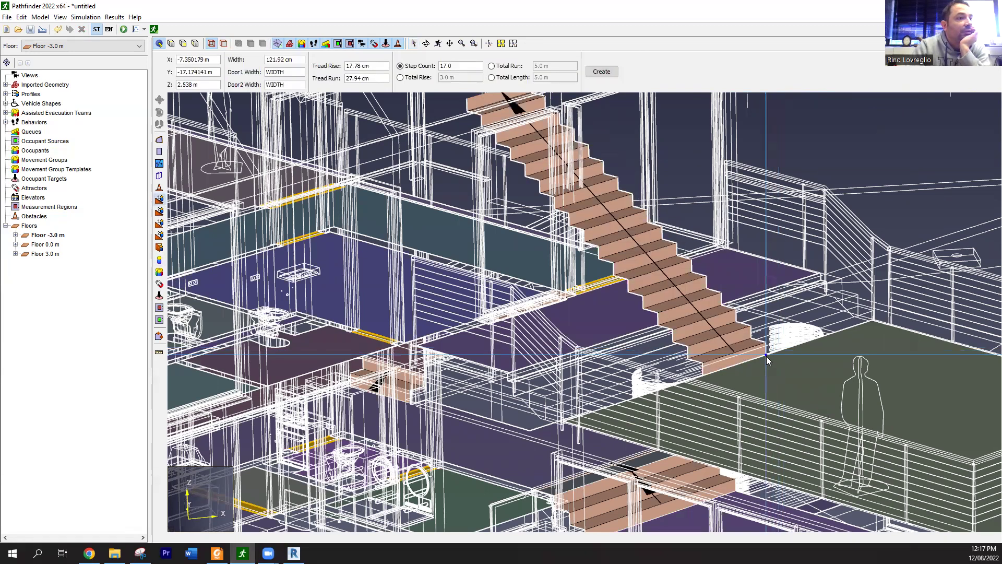
click(766, 355)
middle_drag(505, 111, 509, 155)
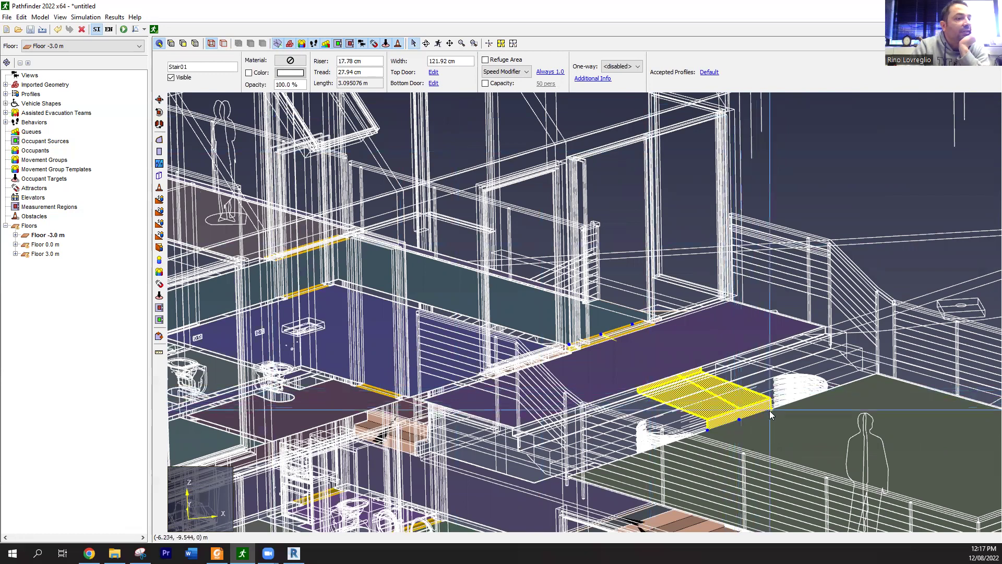
- Reposition the new stair's lower end along the terrace edge and attach its upper end to the landing's front edge
drag(769, 407, 796, 408)
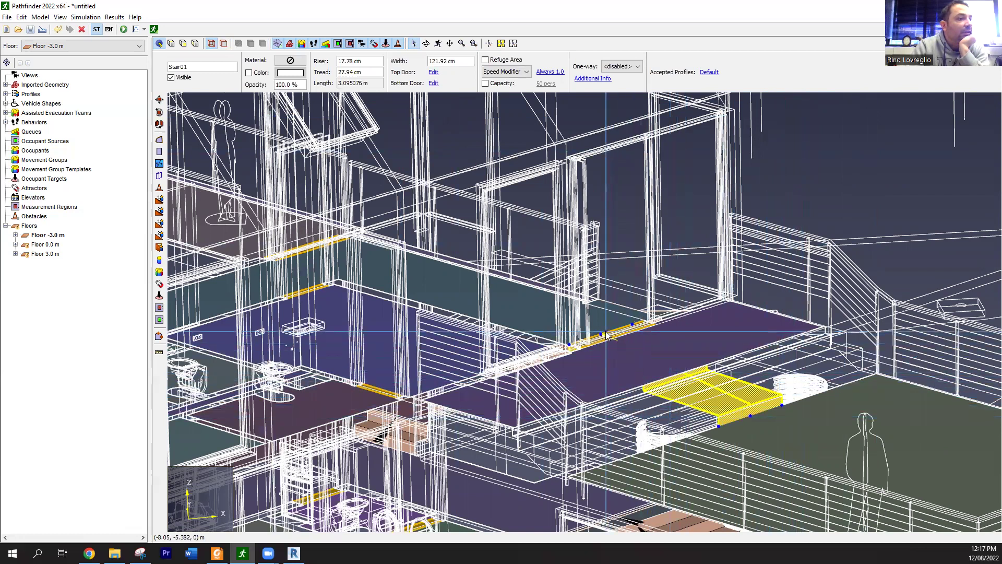
drag(601, 334, 697, 380)
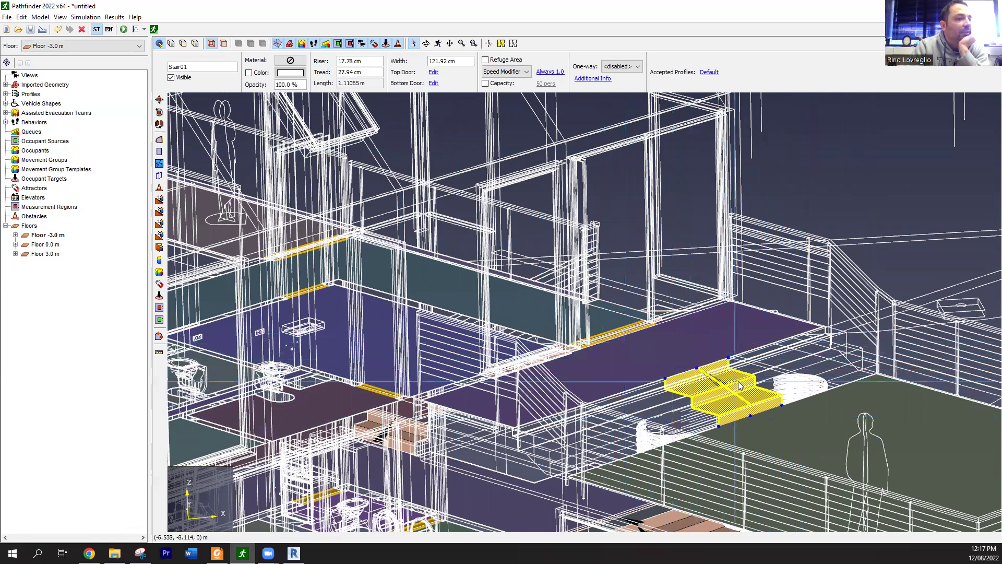
scroll(803, 432, down, 1)
middle_drag(803, 433, 797, 377)
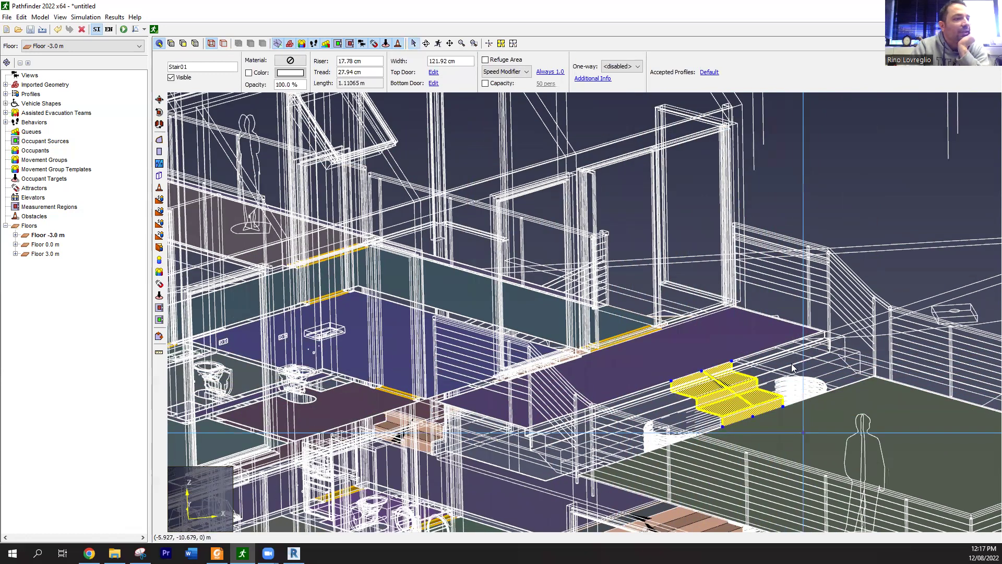
scroll(652, 349, up, 1)
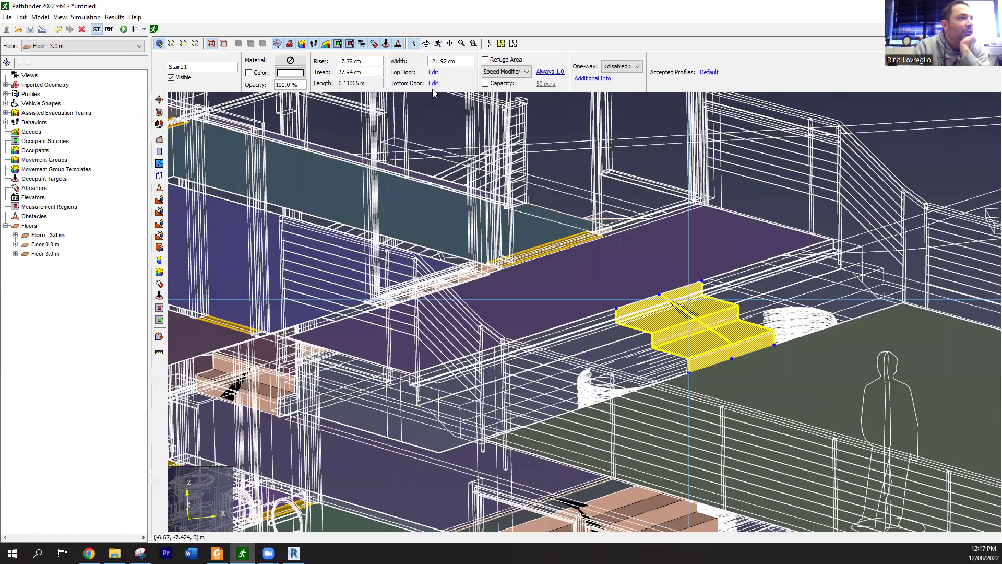
- Set the new terrace stair's width to 3000.92 cm so it spans the landing edge, and inspect its fit
double_click(438, 61)
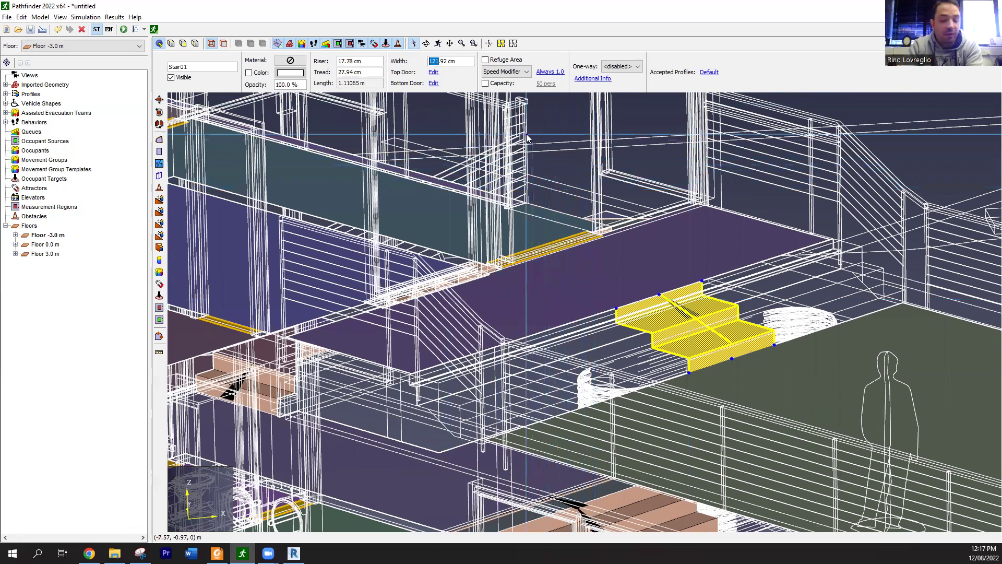
text(3000)
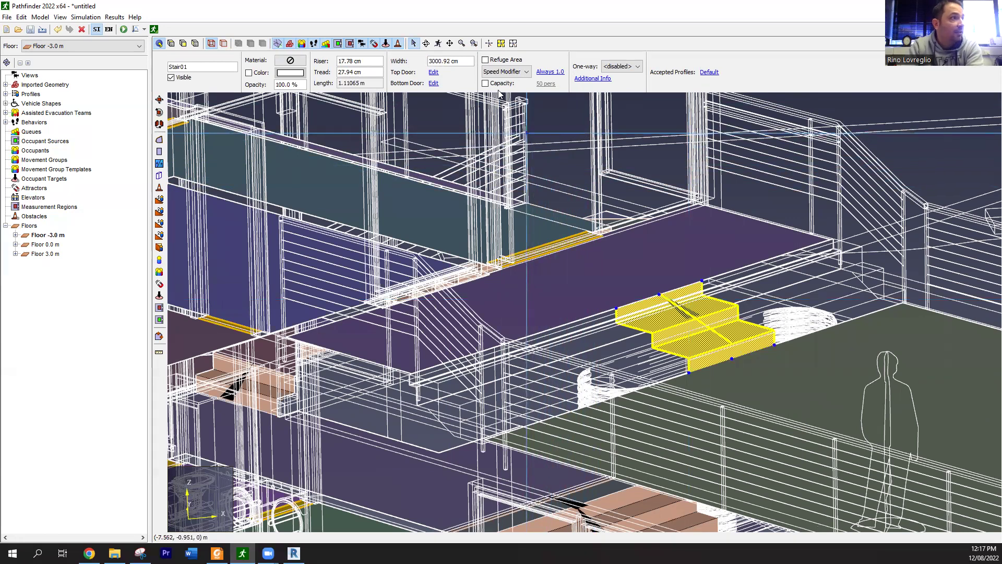
key(Return)
click(827, 353)
scroll(742, 385, down, 1)
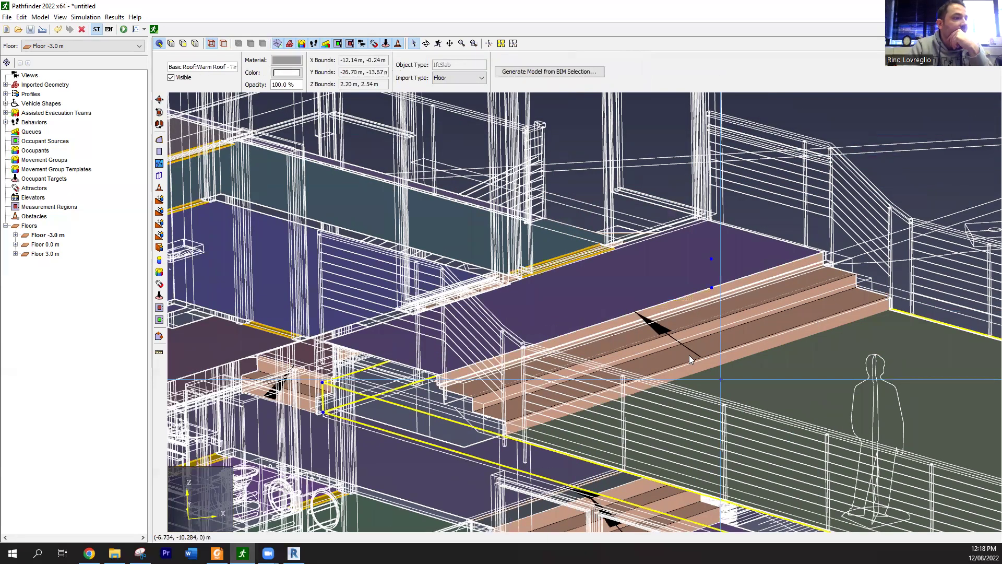
click(794, 334)
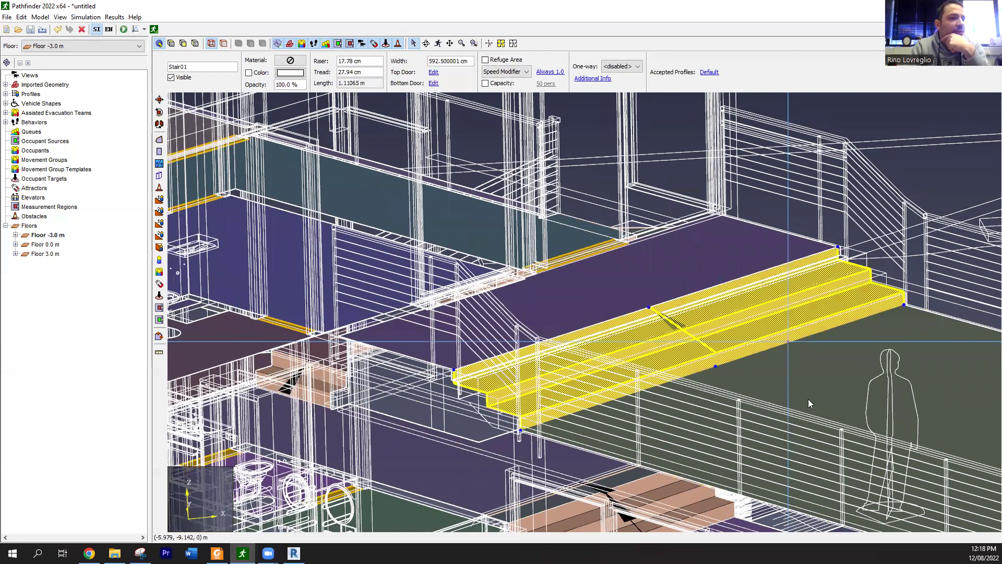
scroll(764, 368, down, 1)
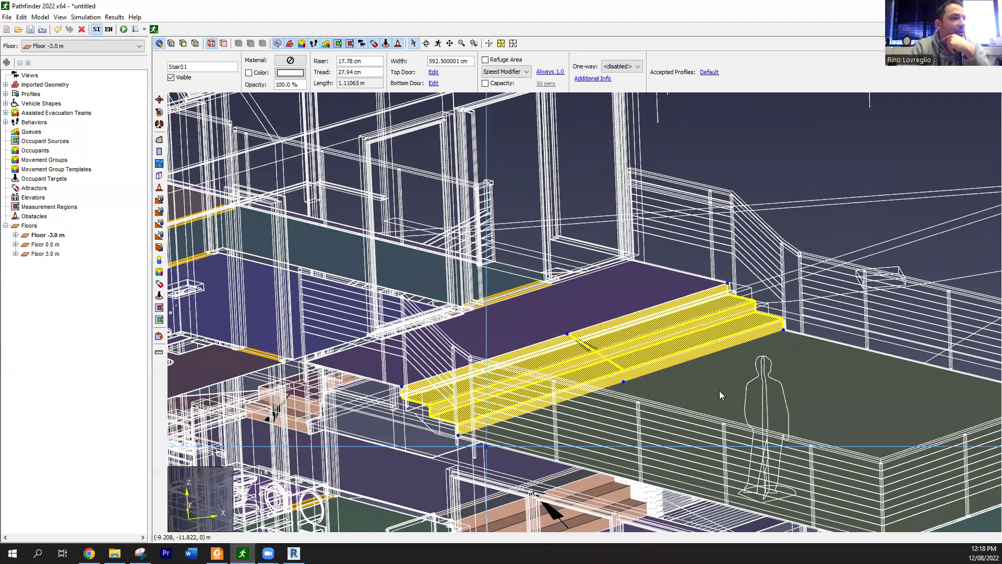
scroll(575, 332, down, 1)
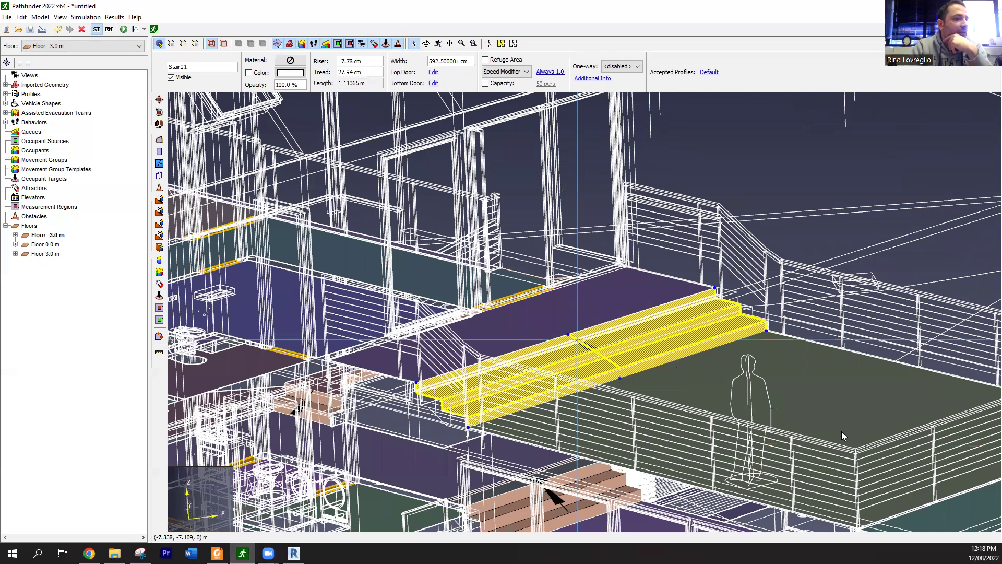
- Select the entire graph of components connected to the upper foundation slab and check whether the new stair and terrace belong to it
scroll(842, 435, down, 3)
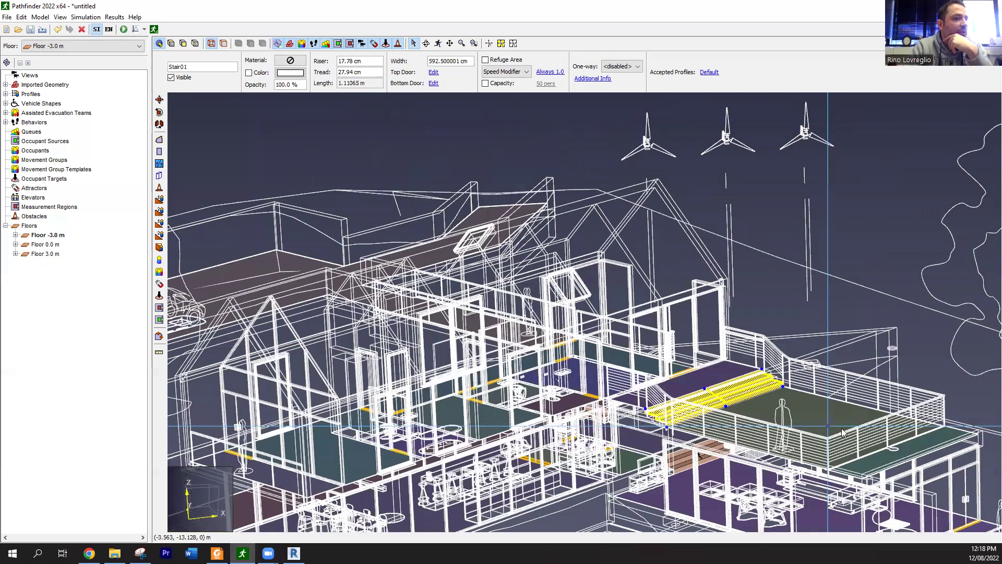
click(488, 215)
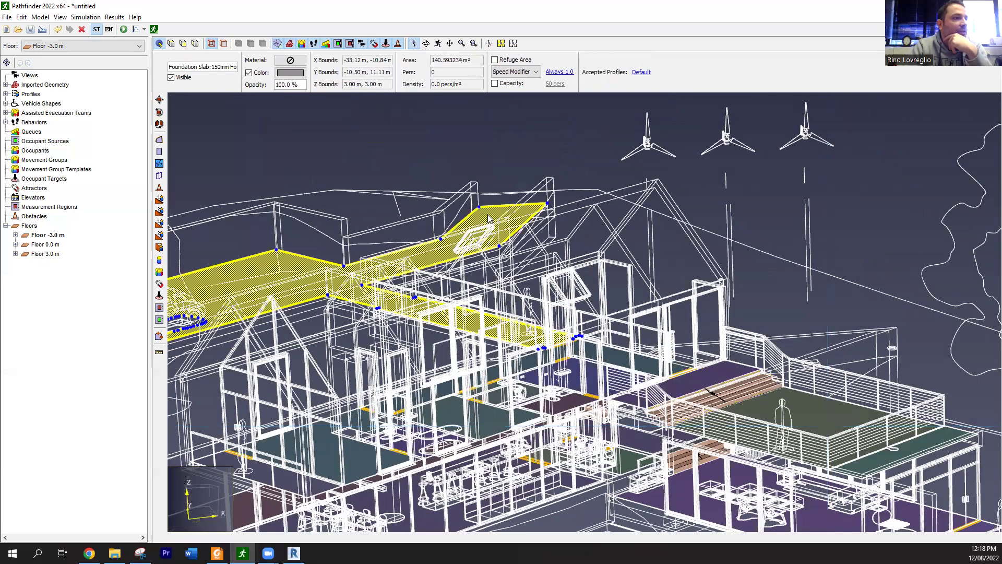
right_click(488, 218)
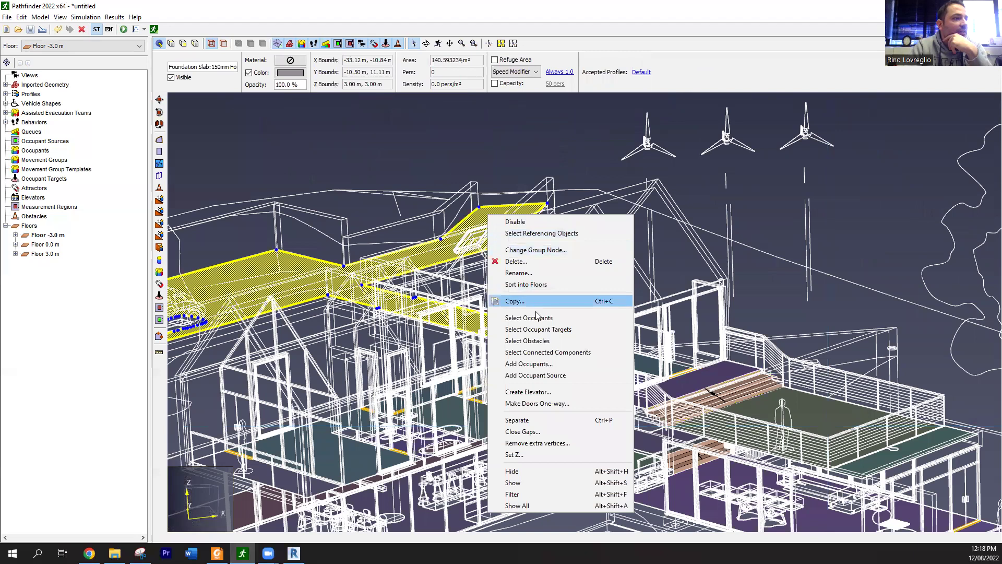
click(554, 357)
click(473, 273)
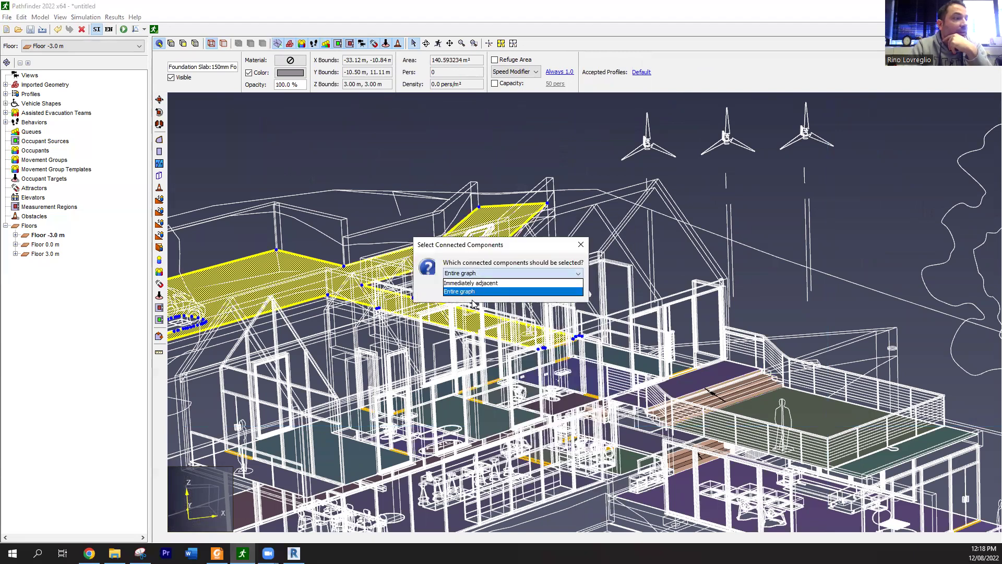
click(471, 292)
click(471, 293)
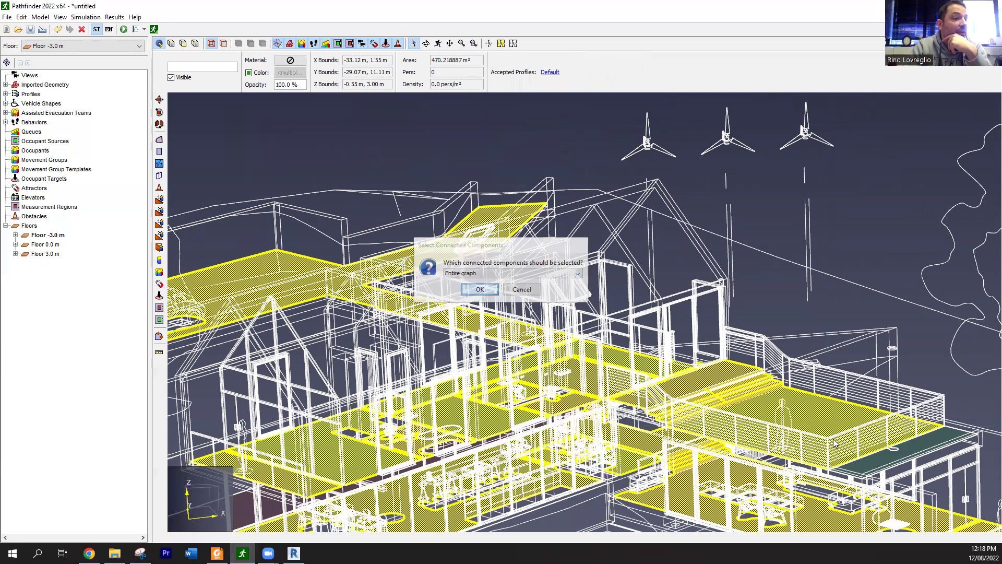
scroll(832, 425, up, 3)
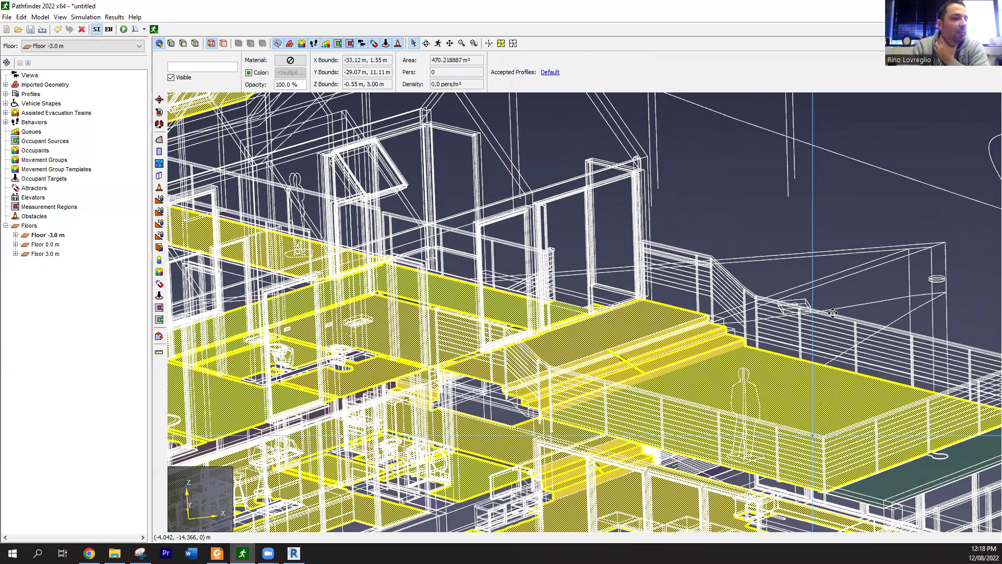
scroll(839, 335, down, 1)
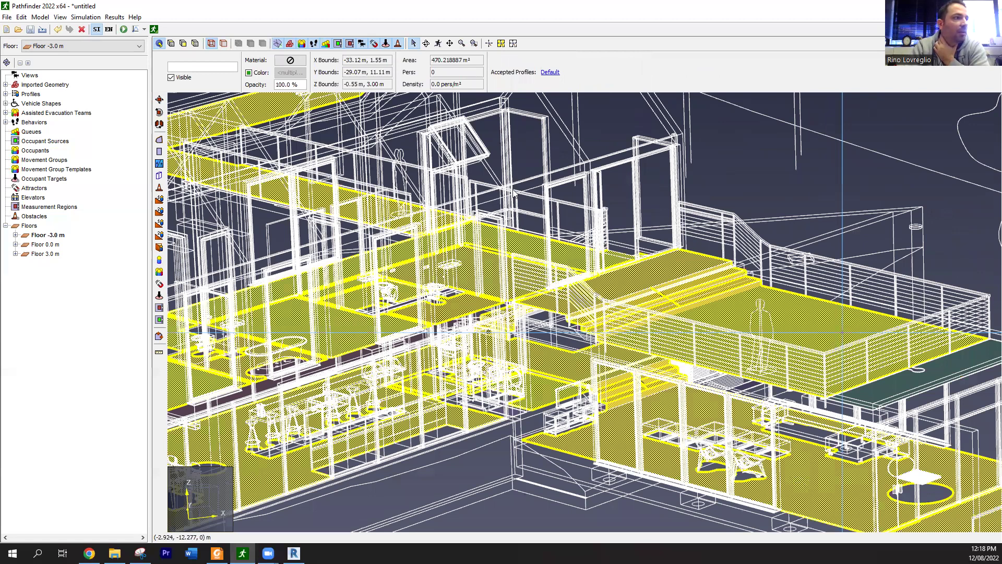
- Add an 81.28 cm wide exit door on the far outer edge of the upper foundation slab
middle_drag(513, 194, 516, 98)
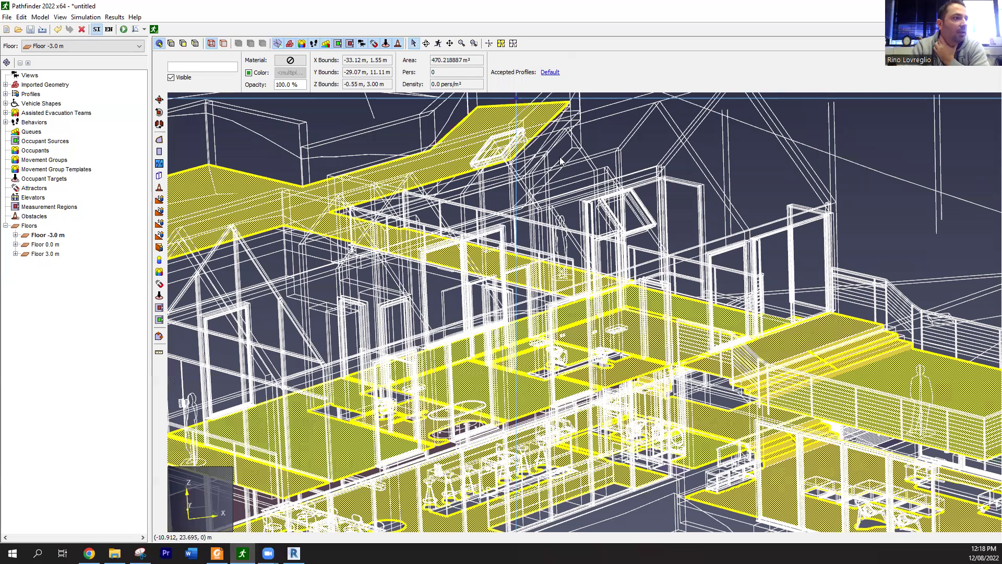
scroll(533, 159, down, 1)
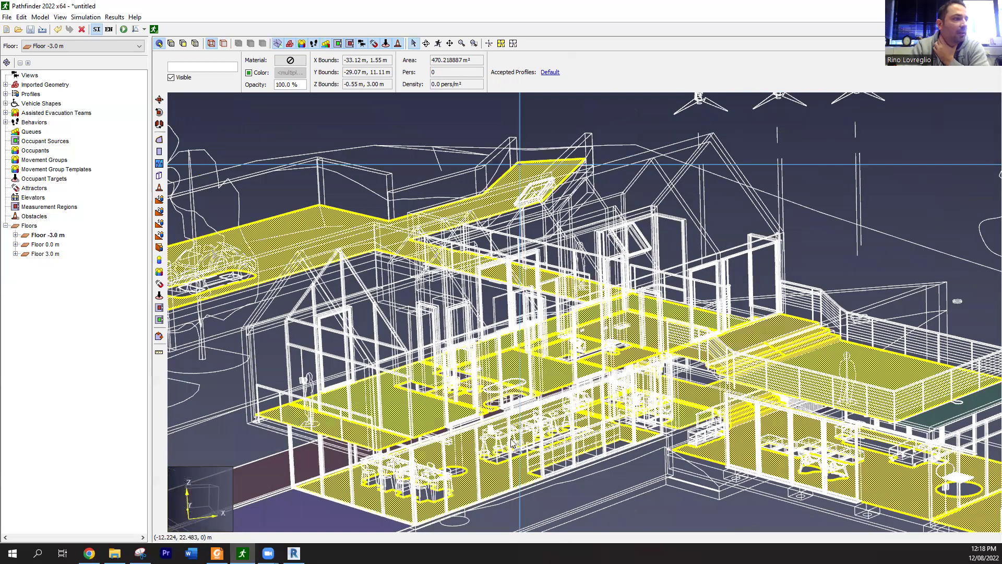
scroll(636, 423, up, 1)
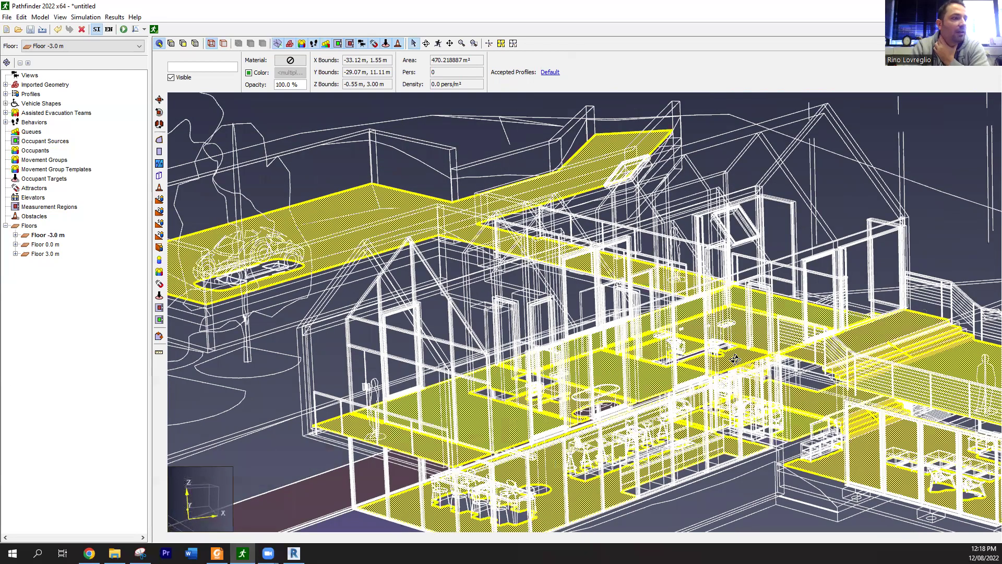
scroll(646, 433, up, 1)
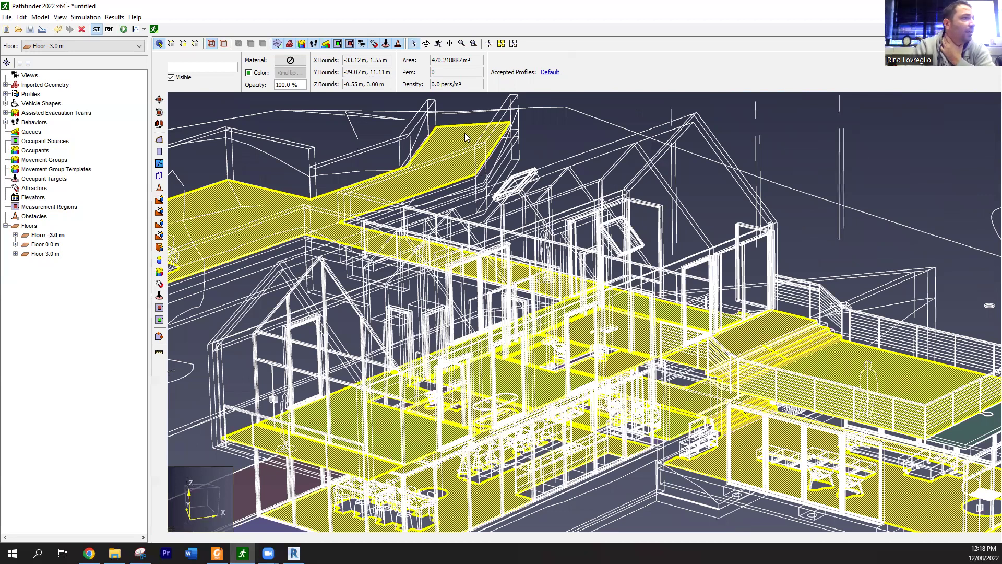
key(d)
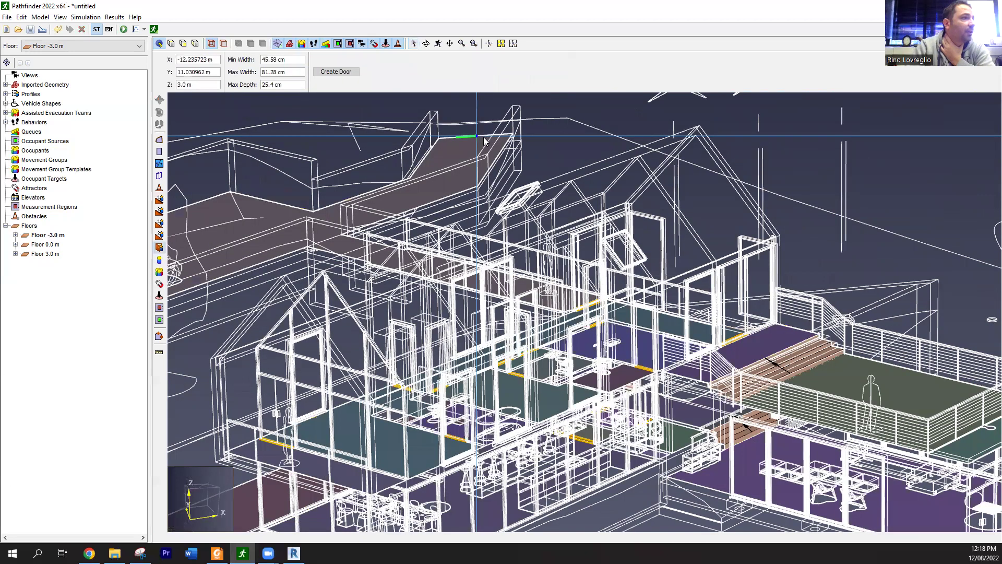
click(484, 137)
- Place 10 occupants in a rectangular area on the roof terrace with the Default profile and Goto Any Exit behavior
scroll(686, 384, down, 1)
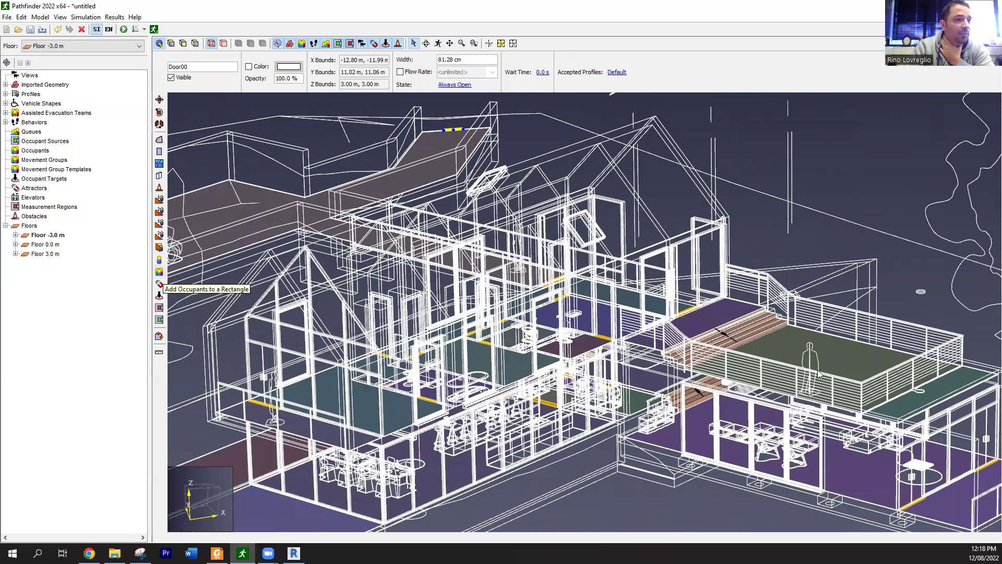
drag(873, 382, 765, 359)
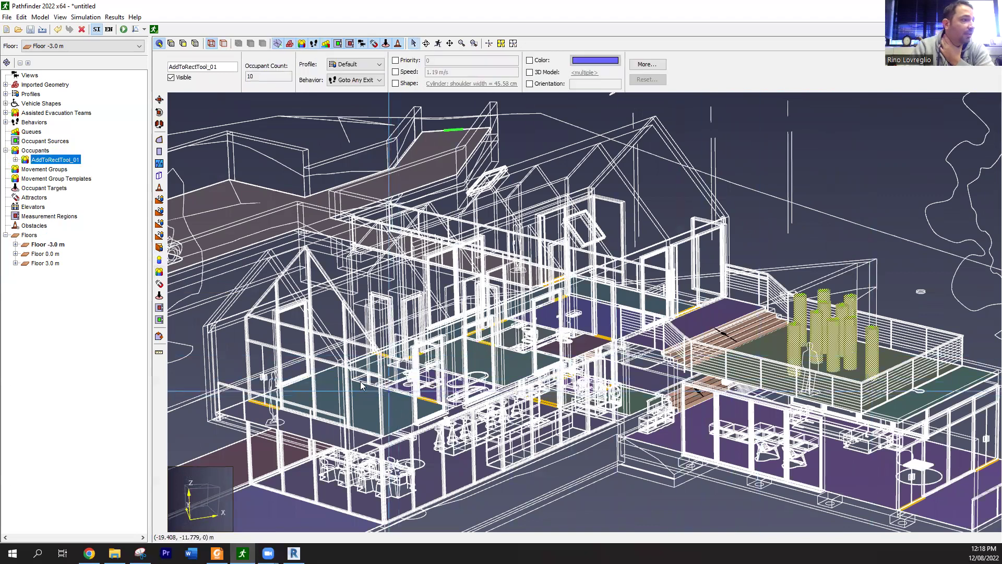
click(387, 414)
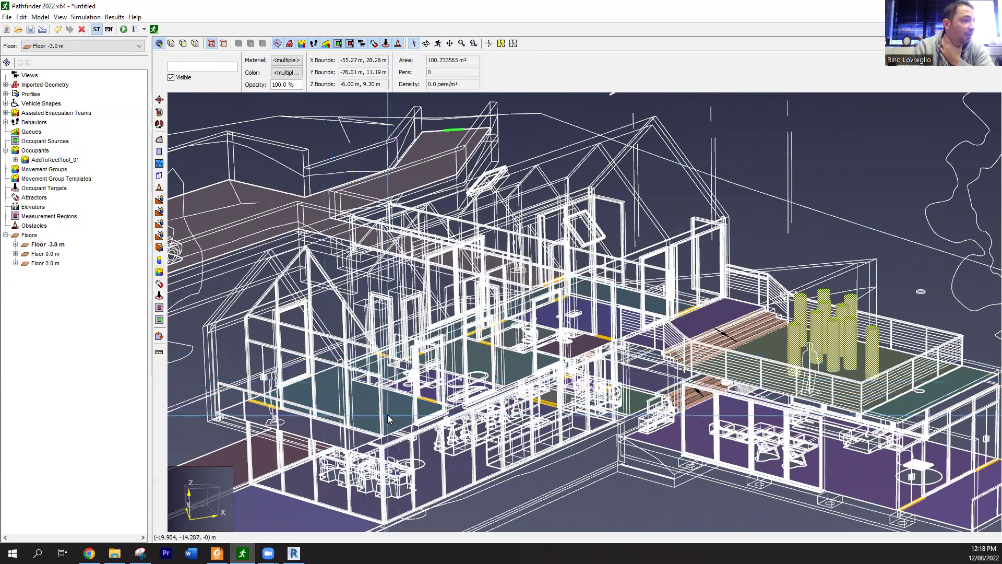
click(625, 404)
- Place 10 randomly positioned occupants in a rectangular area of the upper-level room at the gabled end of the house
scroll(344, 395, up, 1)
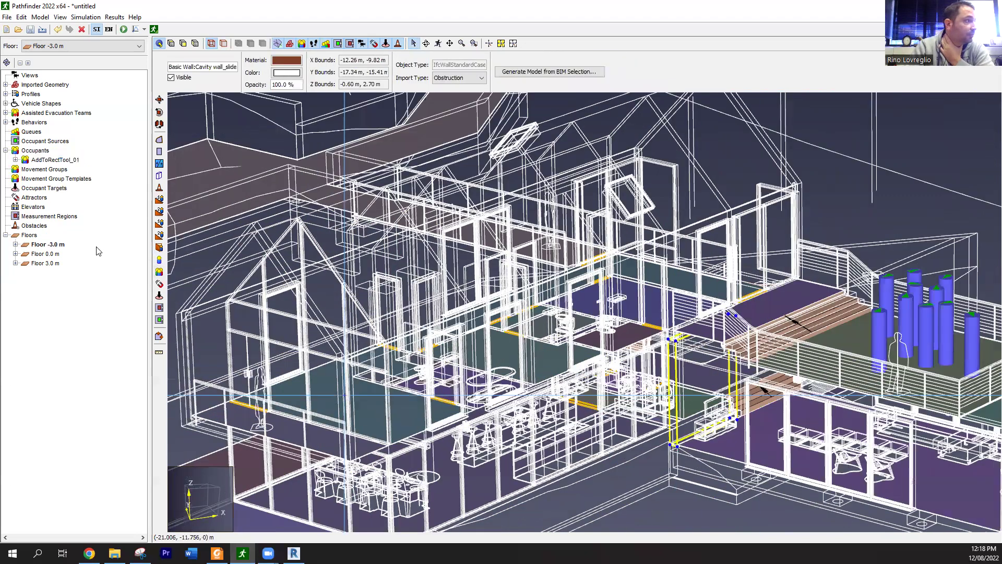
scroll(344, 395, up, 1)
click(159, 272)
drag(325, 377, 360, 403)
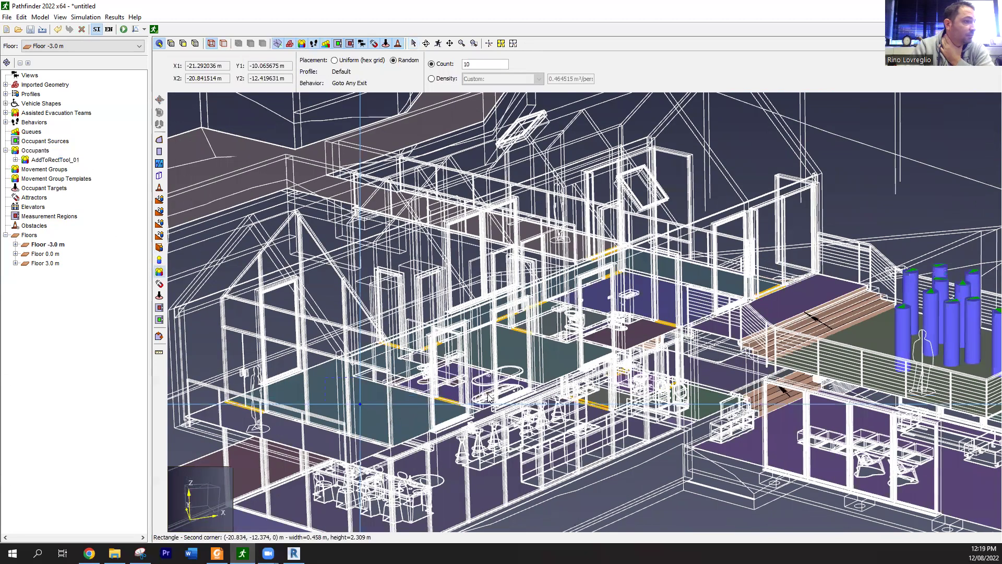
click(684, 450)
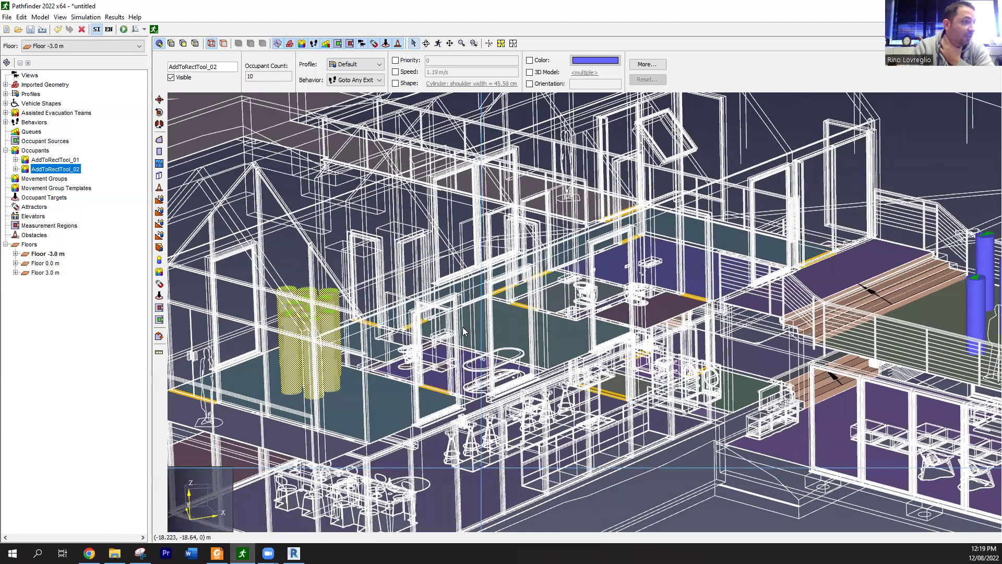
click(450, 390)
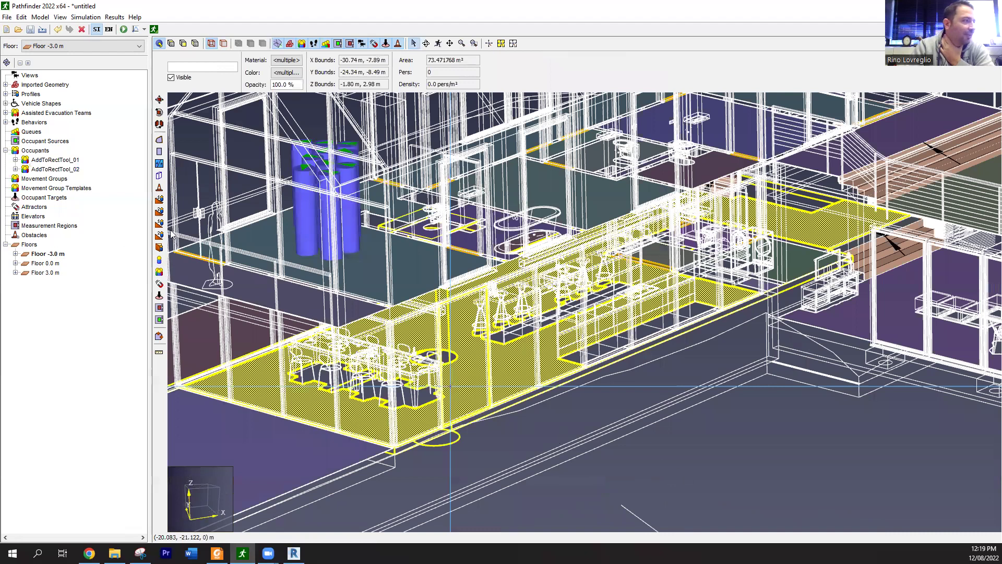
- Try to place 10 randomly positioned occupants in a rectangular area of the ground-floor room, between the dining table and bar stools
click(158, 272)
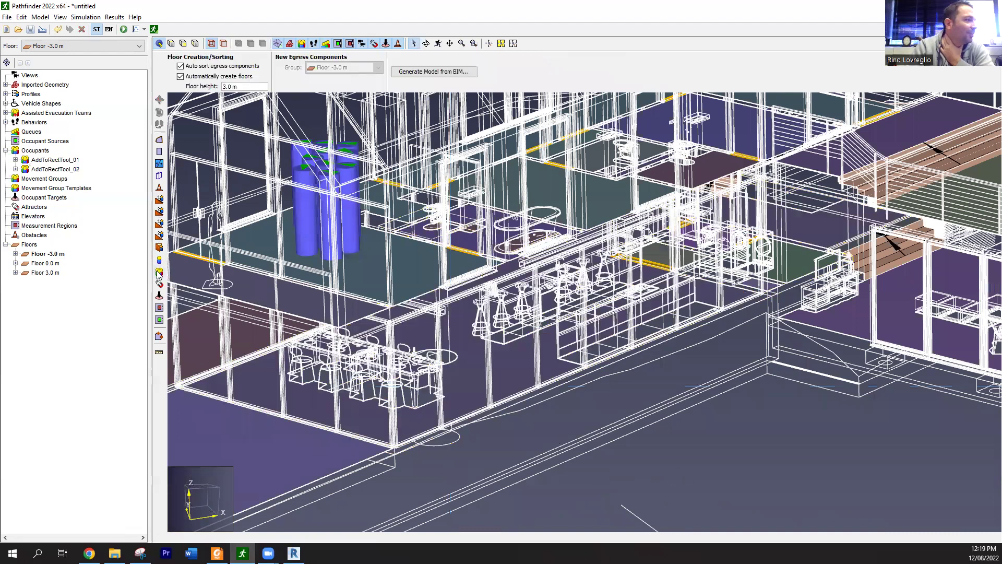
click(443, 358)
click(498, 287)
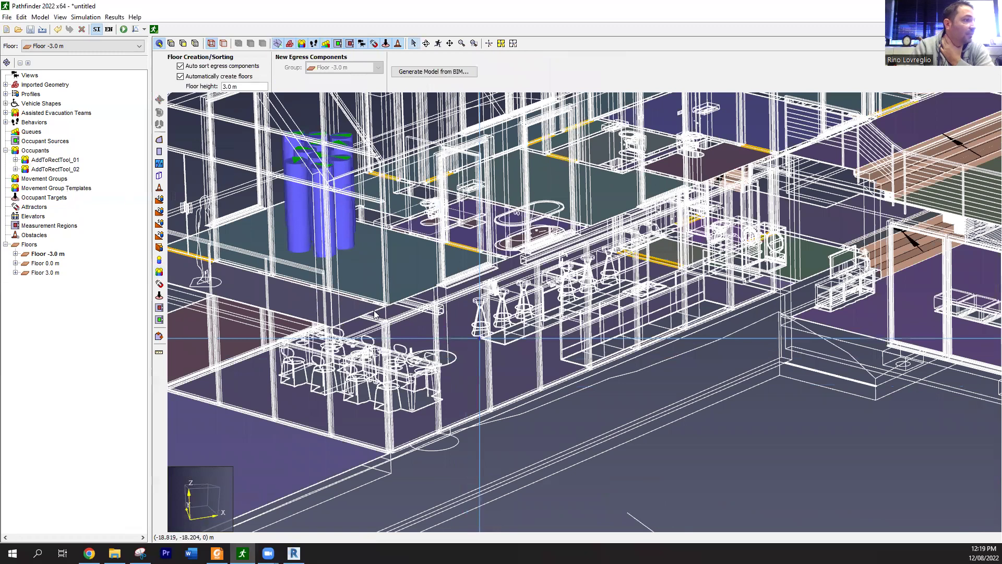
scroll(472, 331, up, 3)
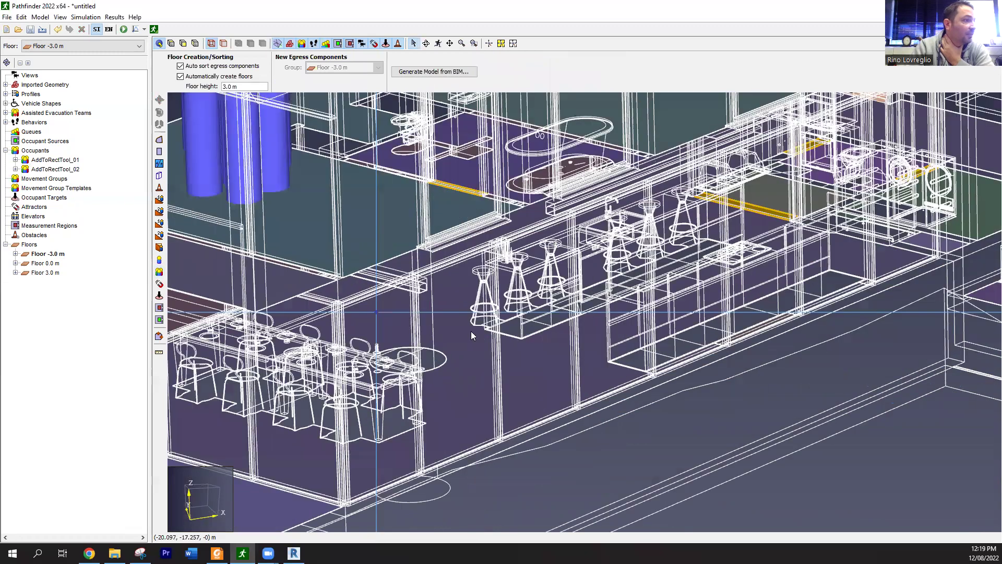
click(159, 271)
click(468, 276)
click(413, 348)
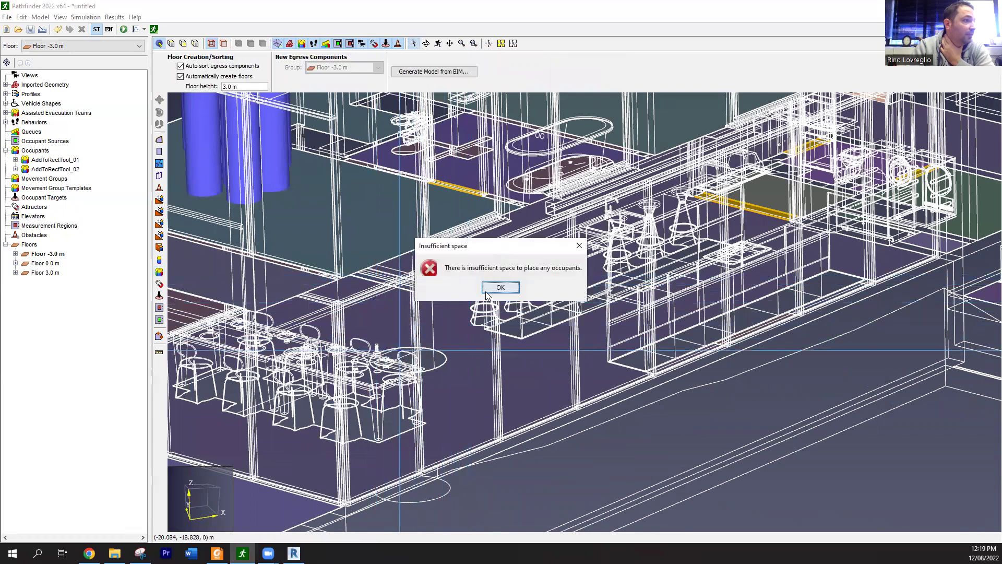
click(502, 288)
- Place a single occupant with the Default profile and Goto Any Exit behavior between the dining table and bar stools on the ground floor
scroll(439, 385, up, 1)
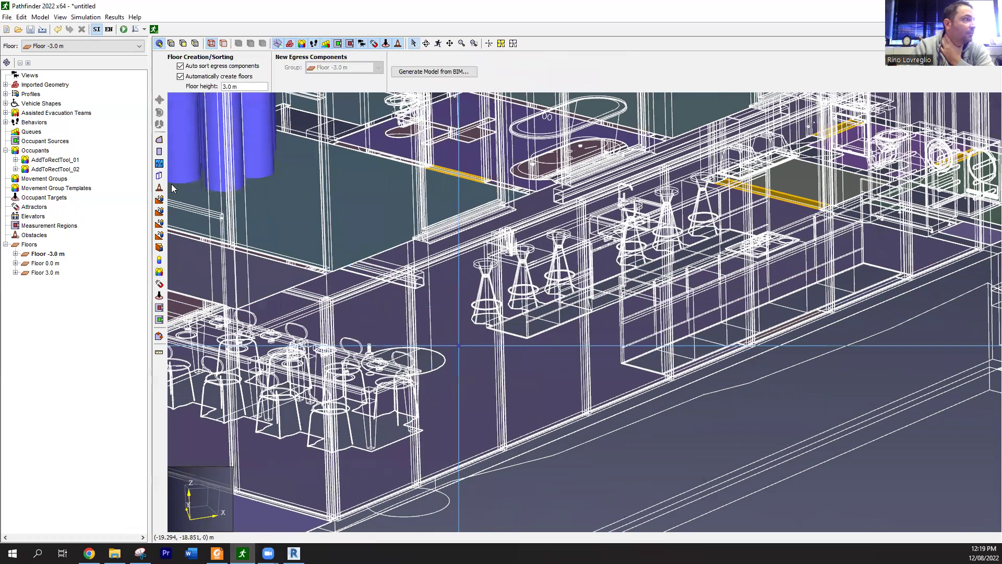
click(159, 272)
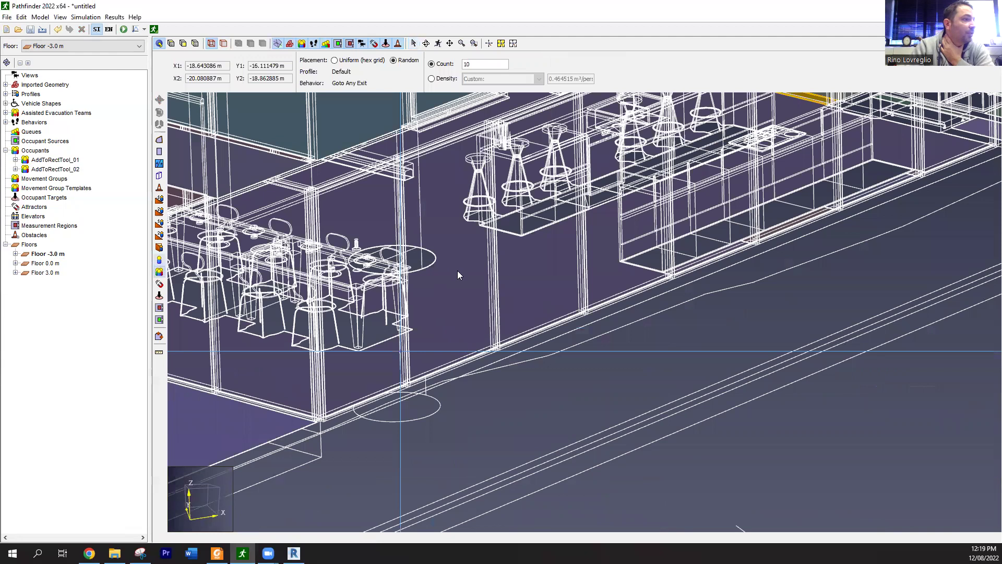
click(464, 283)
scroll(570, 262, down, 1)
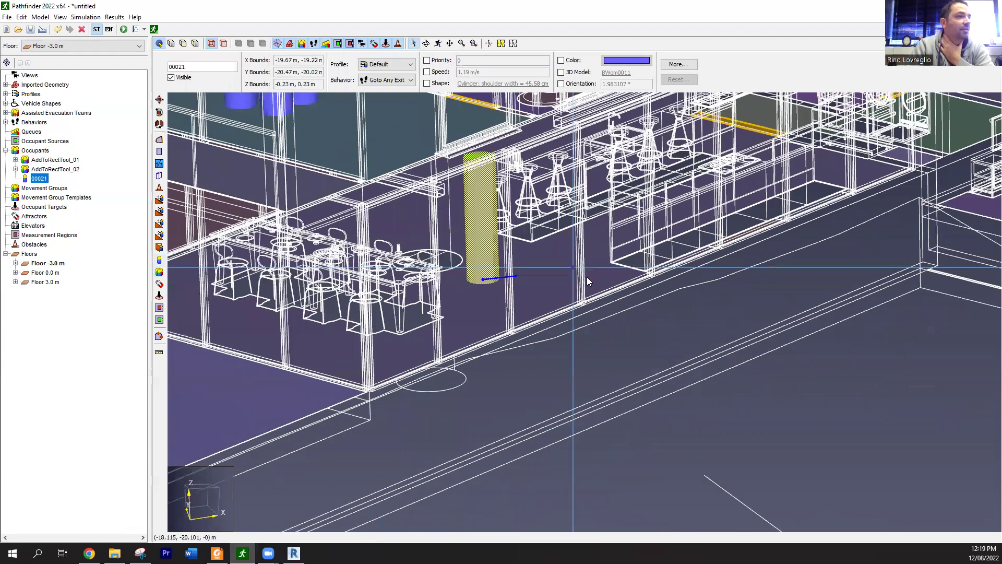
- Run the evacuation simulation, saving the model as "Test 1" in the BIM to Pathfinder folder
scroll(632, 421, down, 5)
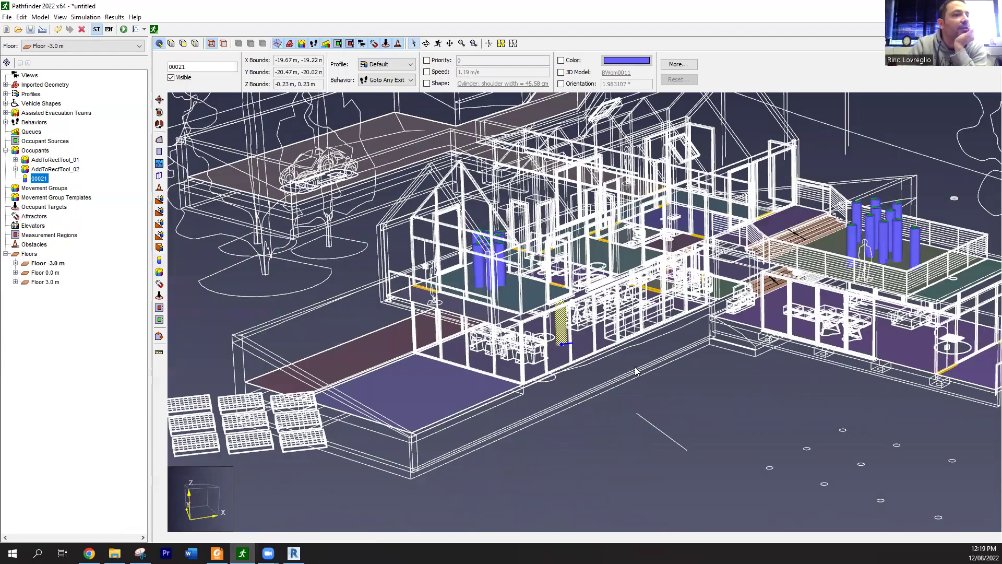
middle_drag(691, 309, 767, 390)
scroll(767, 391, down, 1)
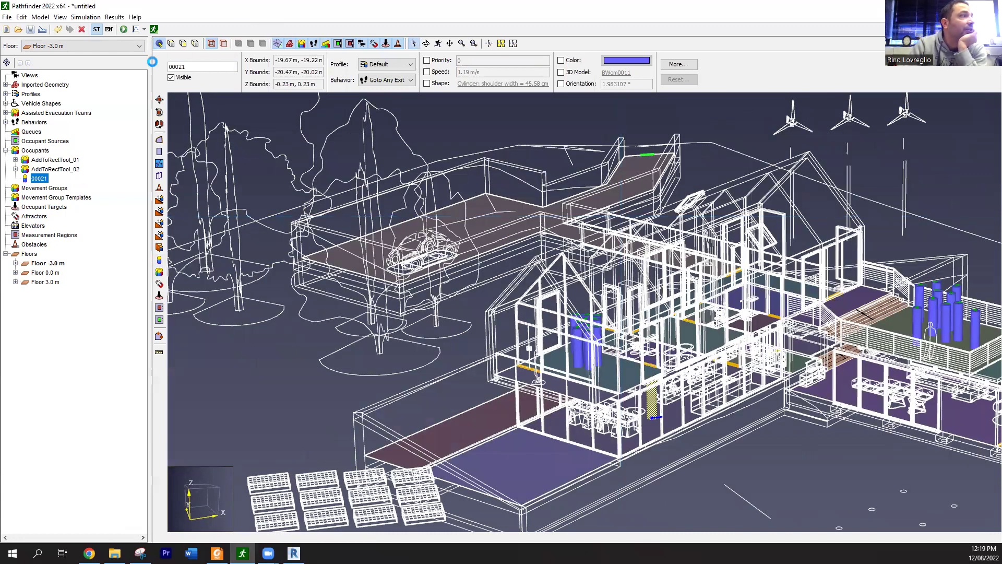
click(124, 29)
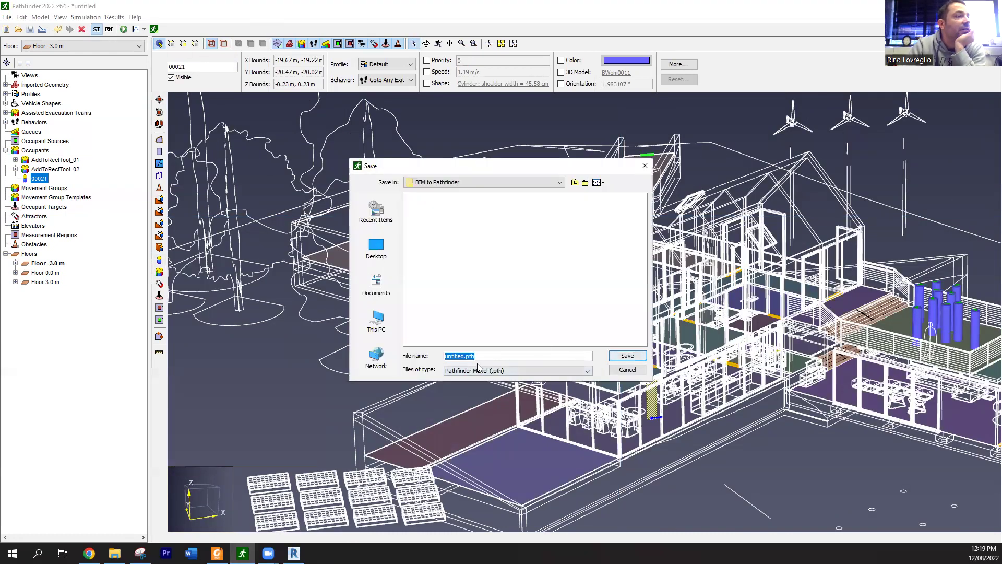
text(Test)
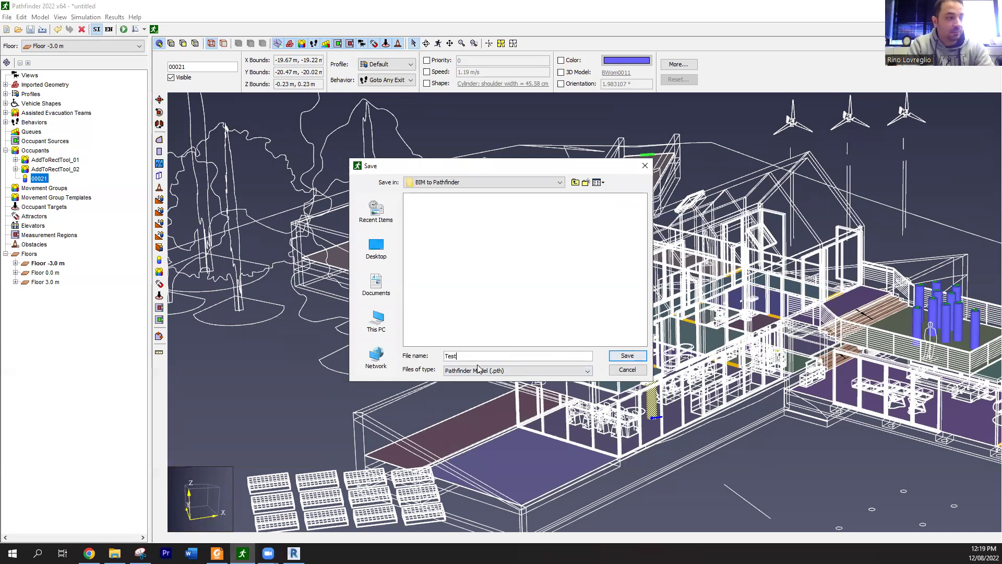
text( 1)
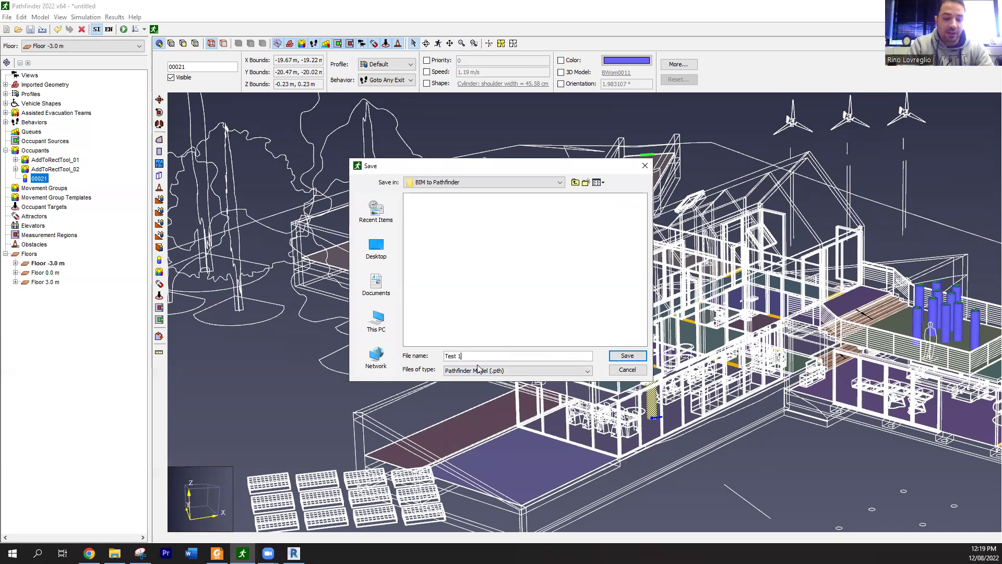
key(Return)
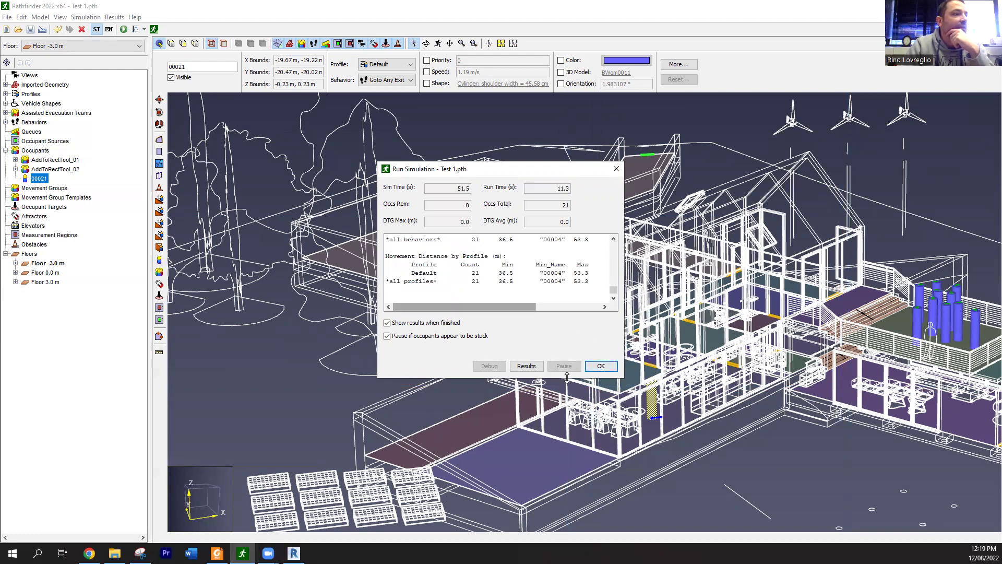
- Open the simulation results and examine the house and the occupants' starting positions in the 3D view
click(540, 366)
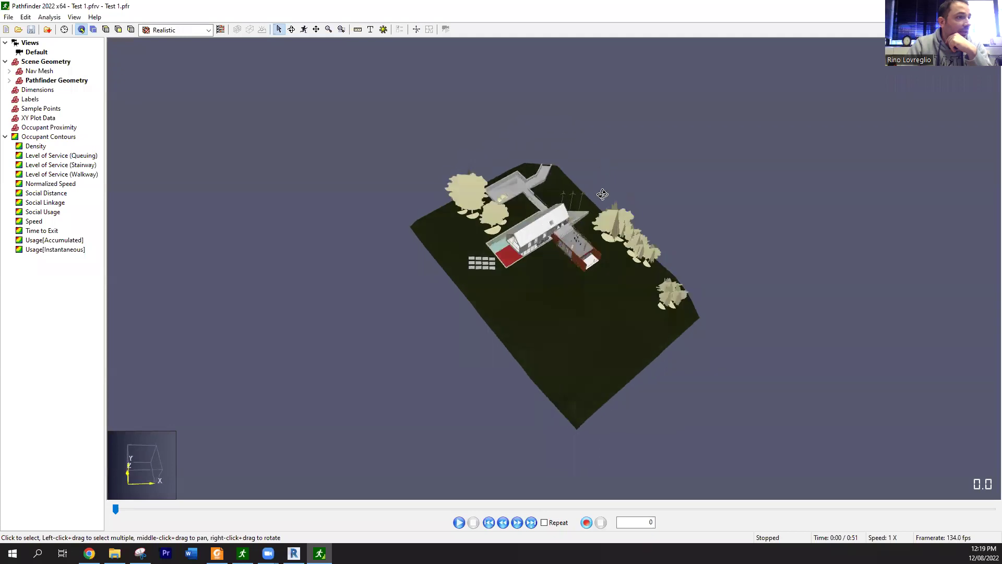
right_drag(603, 195, 564, 92)
scroll(555, 271, up, 5)
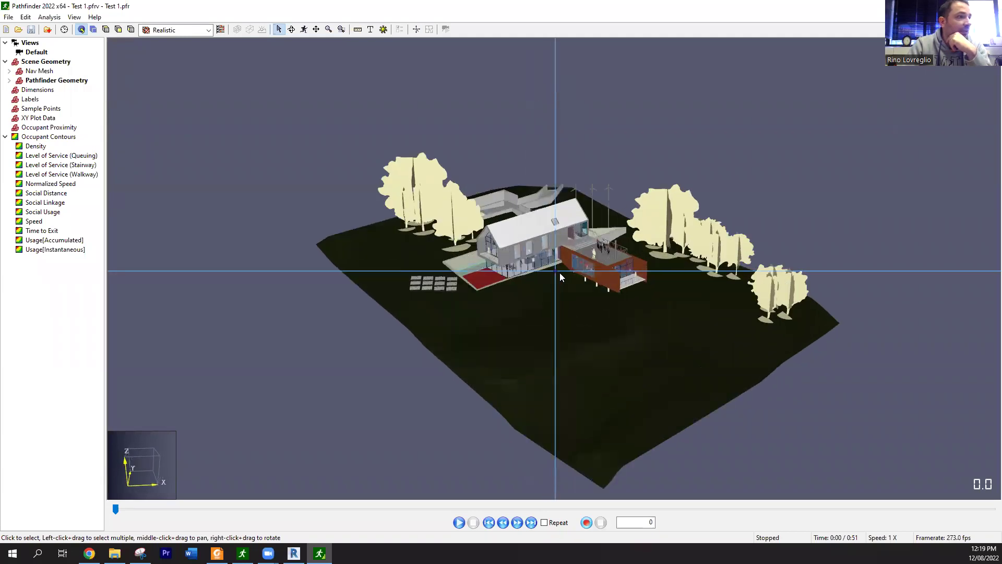
scroll(562, 279, up, 4)
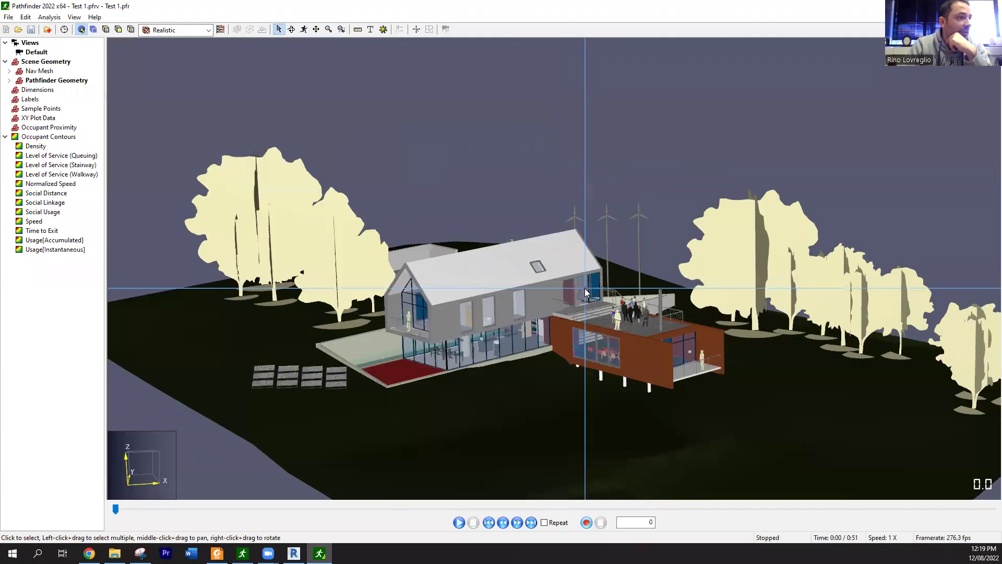
scroll(585, 292, up, 2)
scroll(444, 406, up, 3)
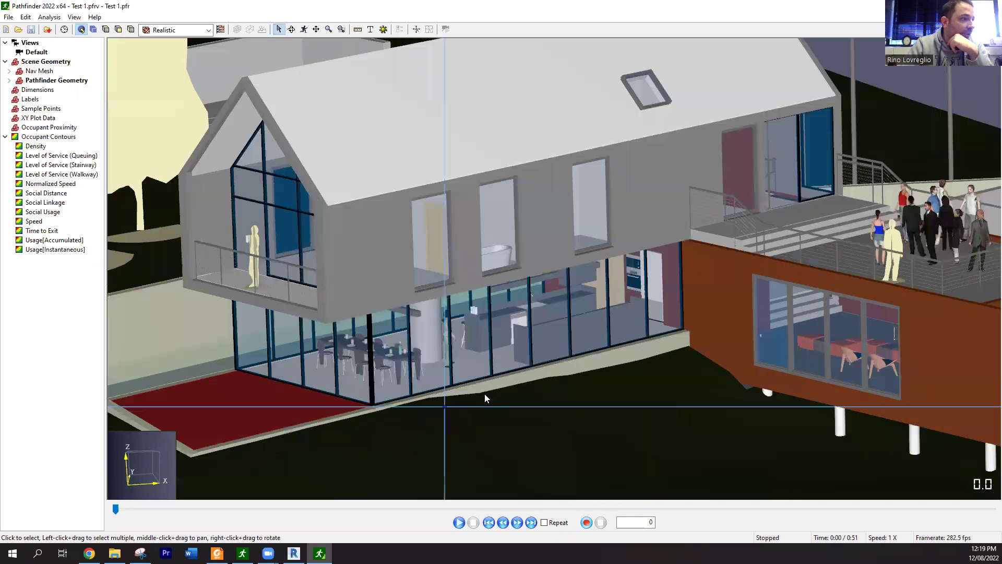
scroll(598, 350, down, 2)
scroll(622, 391, down, 3)
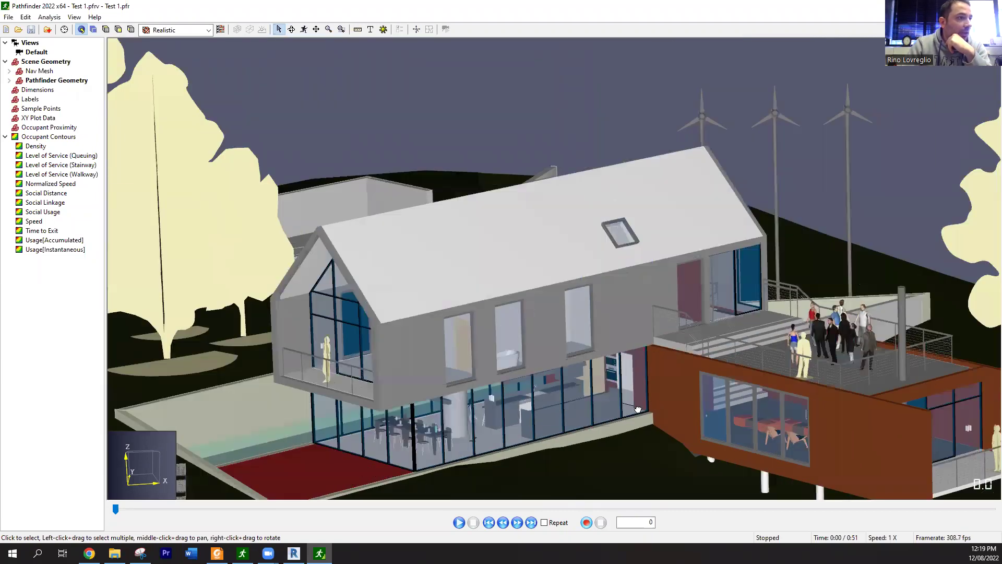
middle_drag(240, 257, 259, 183)
- Show the results in Wireframe Rendering and play the evacuation to watch the occupants move inside the house
click(172, 30)
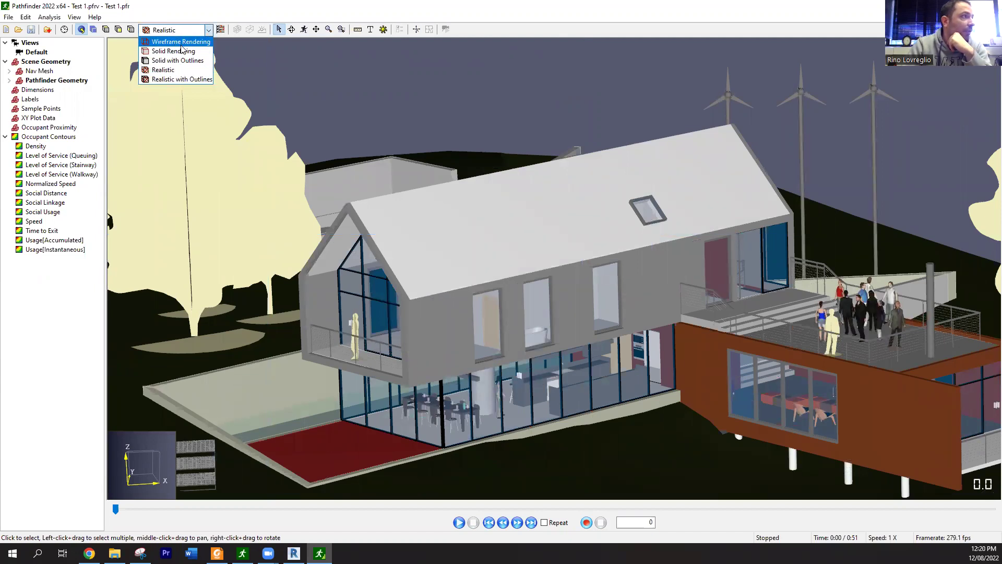
click(181, 45)
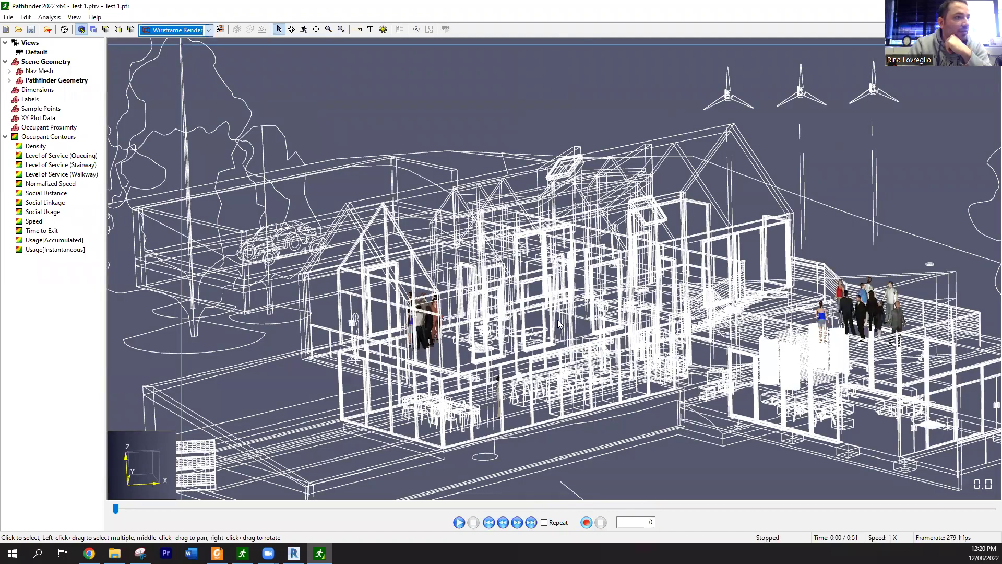
right_drag(468, 380, 659, 11)
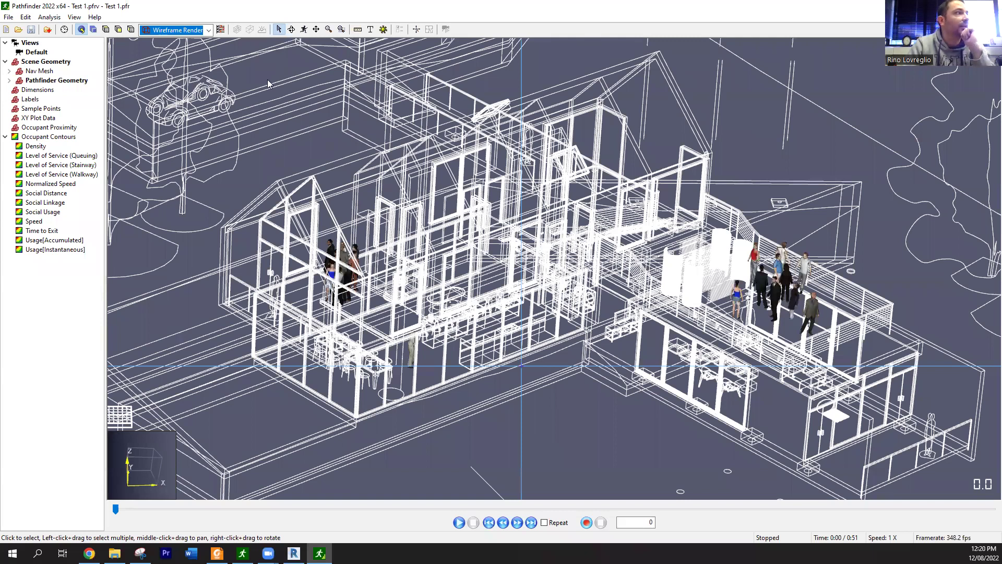
click(465, 522)
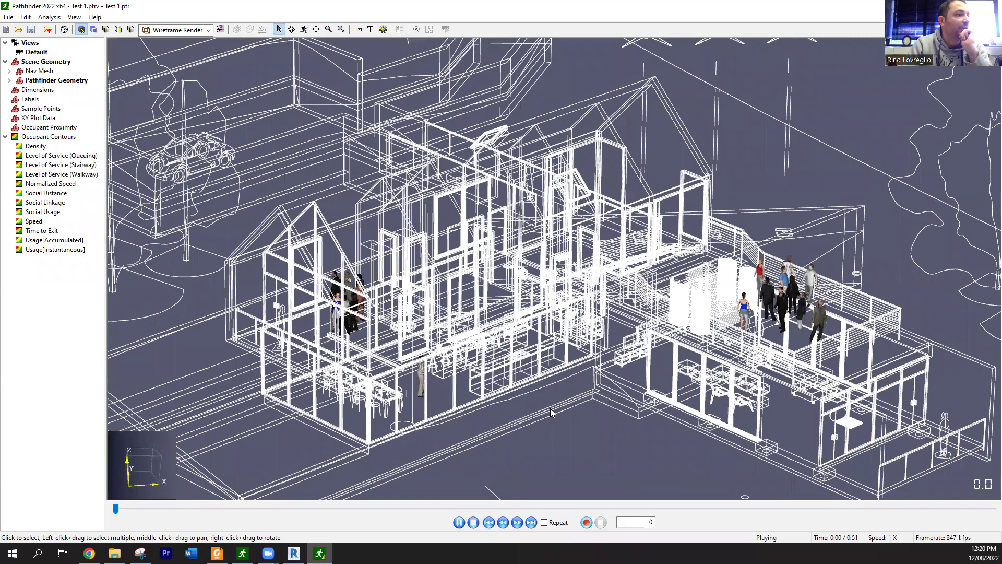
scroll(538, 386, down, 3)
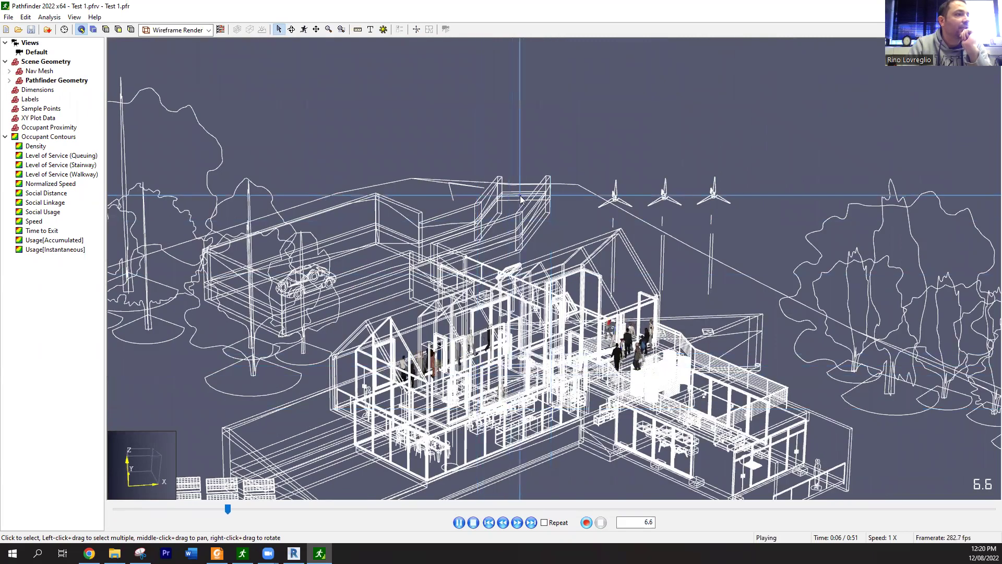
- Show the playing results in Realistic rendering and follow the occupants leaving the house along the outdoor walkway
click(183, 30)
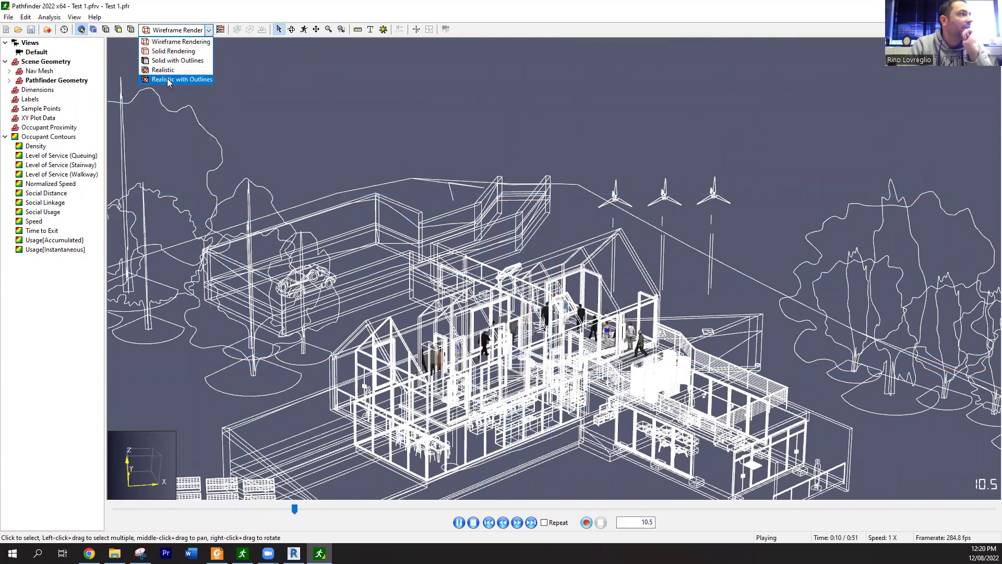
click(166, 69)
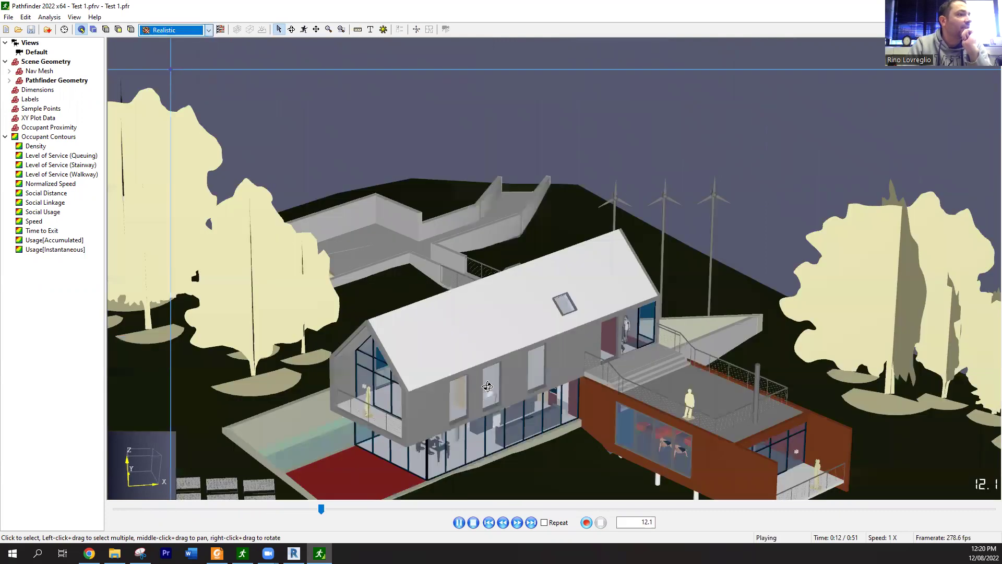
right_drag(487, 386, 560, 403)
right_drag(121, 210, 197, 189)
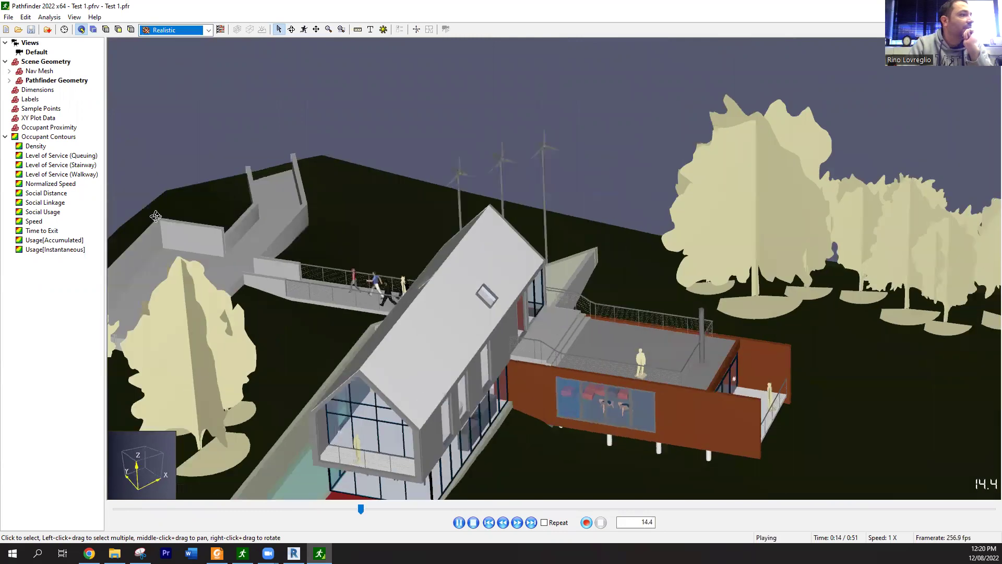
right_drag(244, 244, 439, 231)
middle_drag(440, 232, 726, 171)
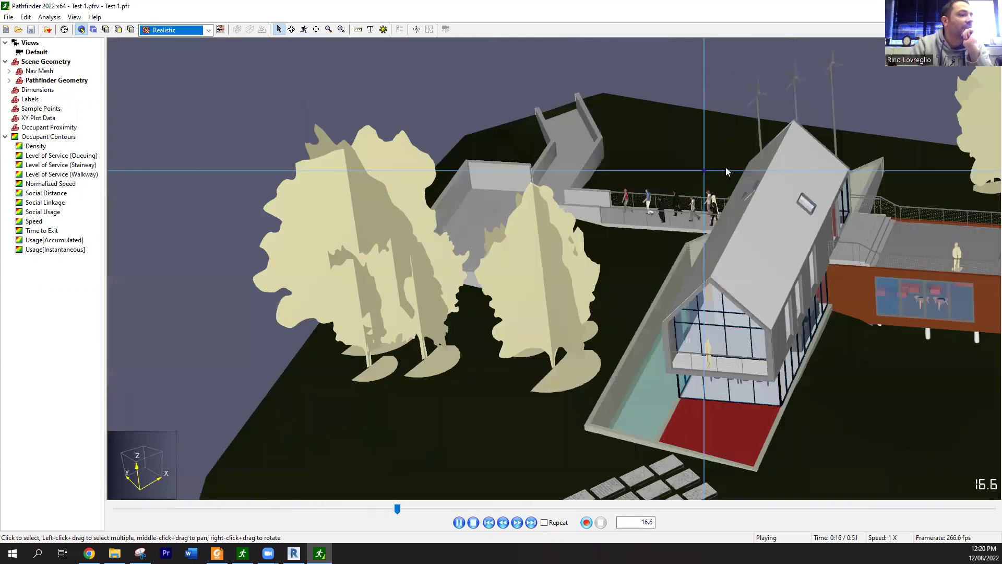
right_drag(747, 156, 744, 153)
right_drag(650, 180, 643, 215)
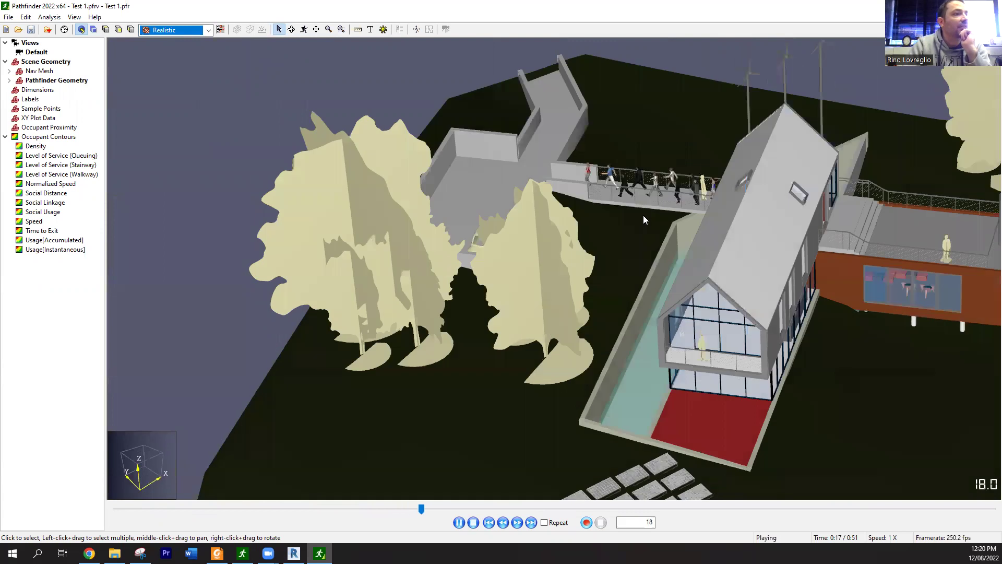
right_drag(793, 159, 814, 152)
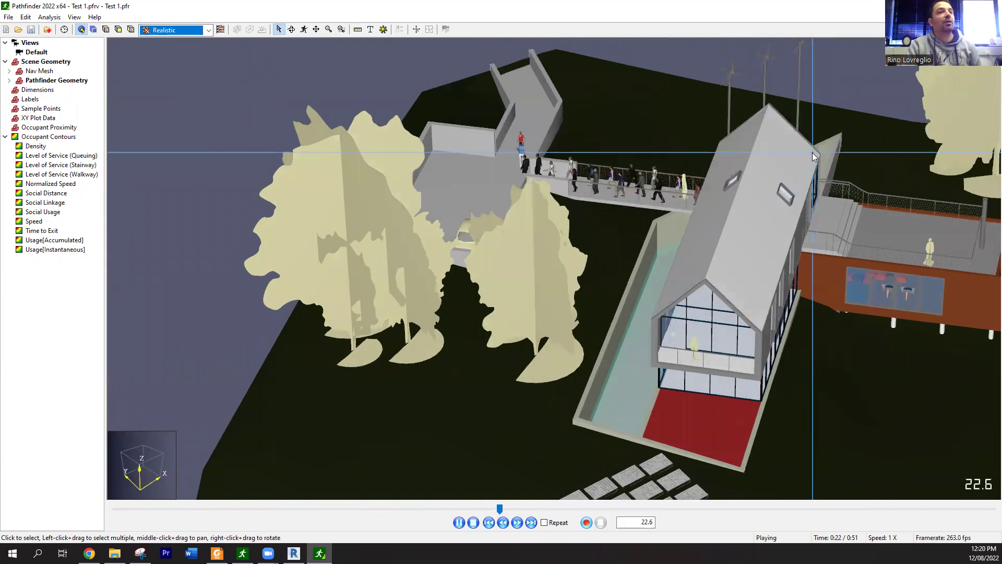